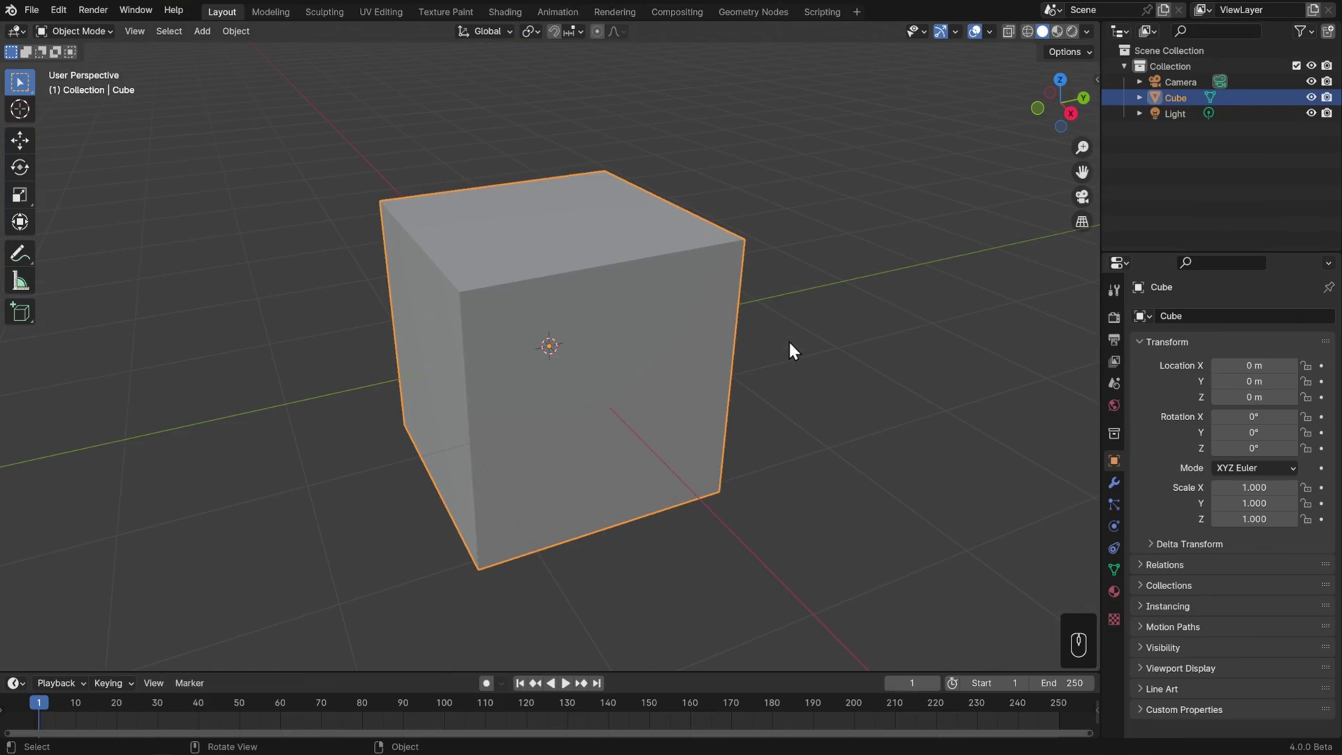
Step: Light the cube with the second studio light and enable World Space Lighting
{"action": "mouse_move", "coordinate": [790, 342]}
{"action": "middle_mouse_down"}
{"action": "mouse_move", "coordinate": [780, 326]}
{"action": "mouse_move", "coordinate": [815, 346]}
{"action": "middle_mouse_up"}
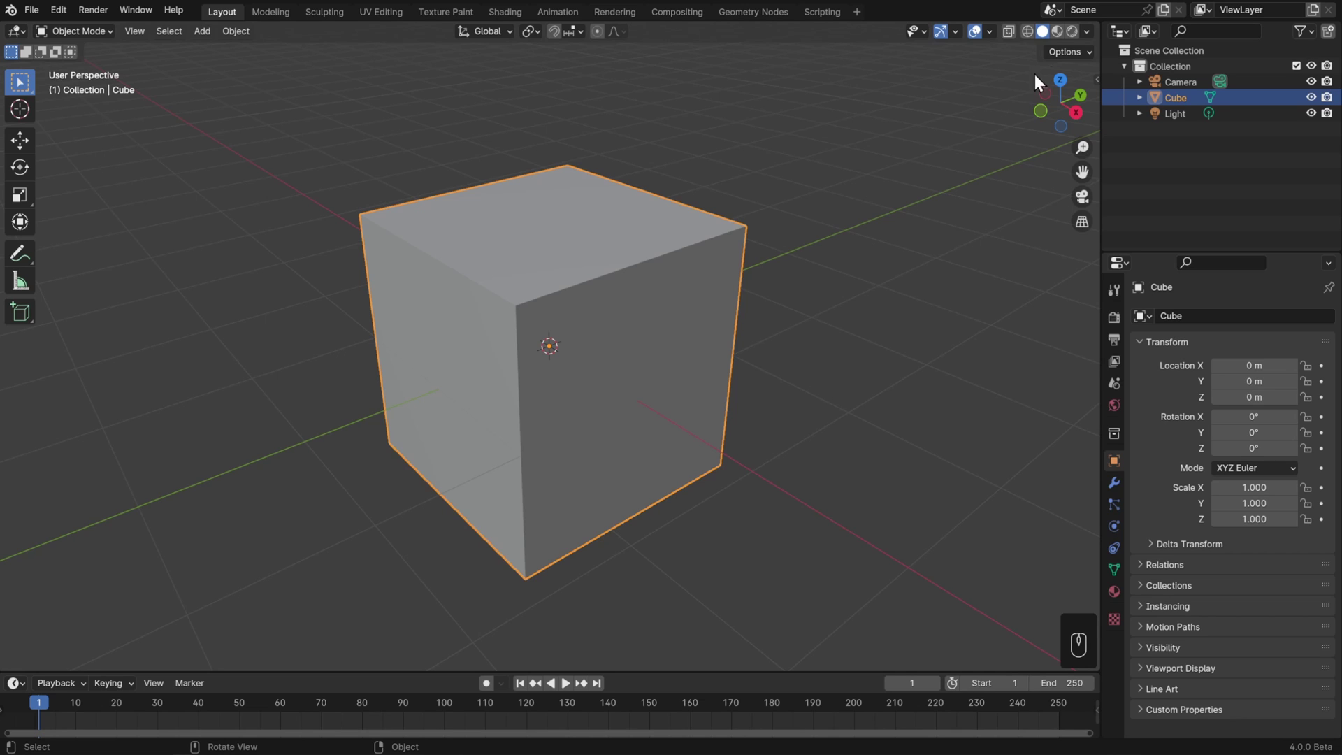
{"action": "left_click", "coordinate": [1088, 31]}
{"action": "left_click", "coordinate": [1049, 140]}
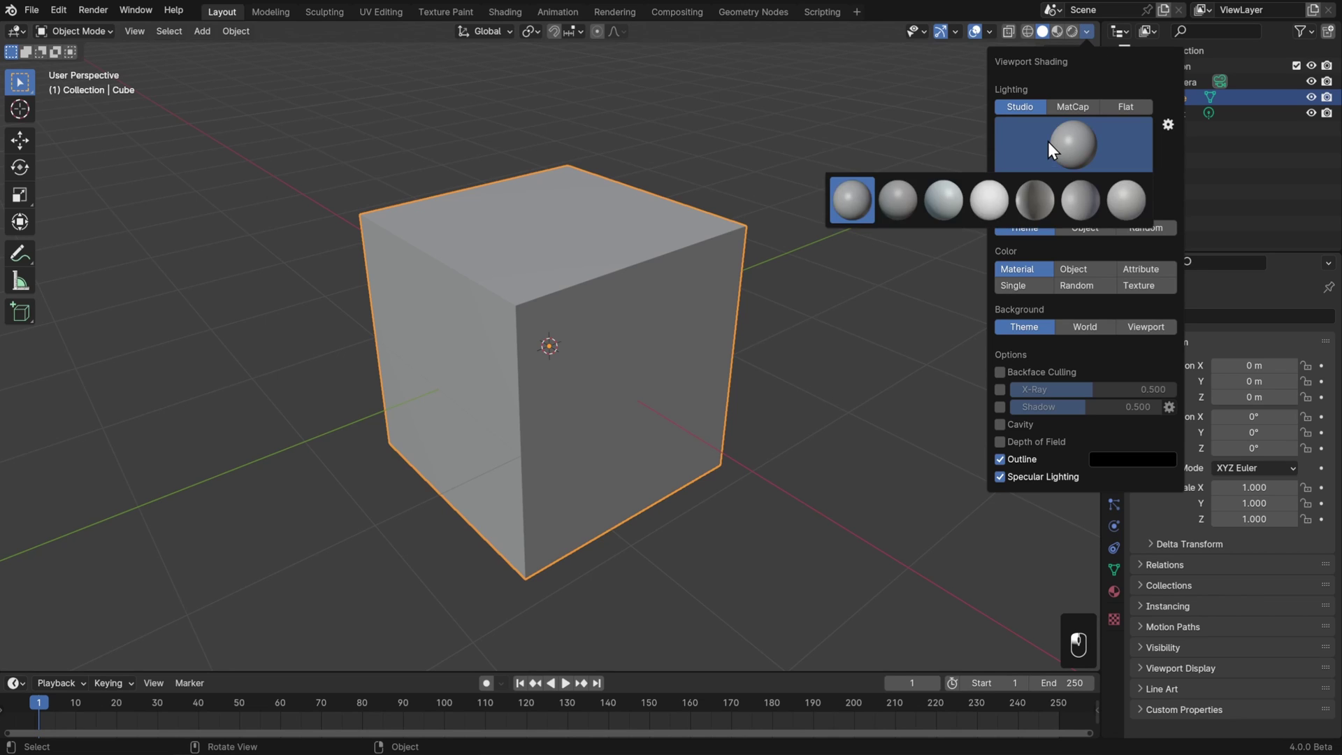
{"action": "left_click", "coordinate": [901, 205]}
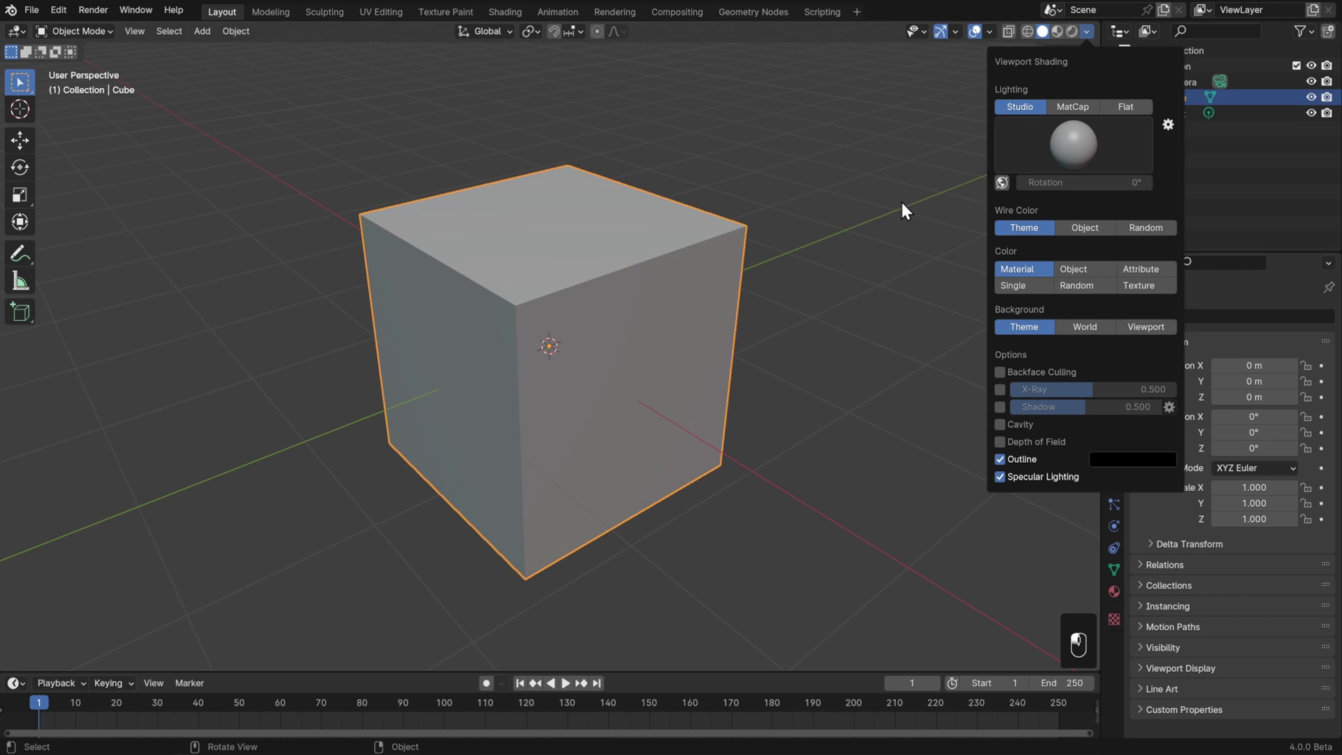
{"action": "left_click", "coordinate": [1001, 184]}
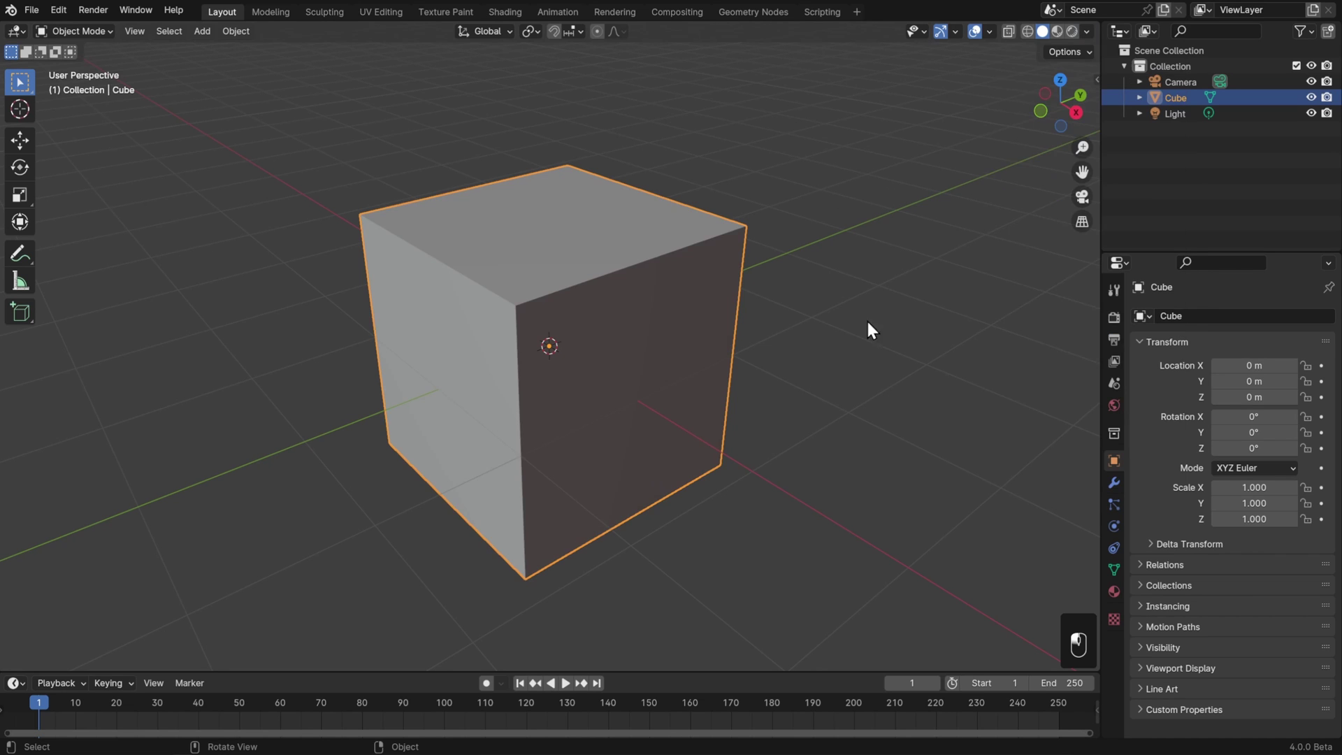
{"action": "mouse_move", "coordinate": [836, 341]}
{"action": "middle_mouse_down"}
{"action": "mouse_move", "coordinate": [900, 351]}
{"action": "mouse_move", "coordinate": [854, 317]}
{"action": "mouse_move", "coordinate": [829, 402]}
{"action": "mouse_move", "coordinate": [850, 363]}
{"action": "mouse_move", "coordinate": [885, 346]}
{"action": "middle_mouse_up"}
Step: Toggle World Space Lighting again and switch back to the first studio light
{"action": "left_click", "coordinate": [1089, 31]}
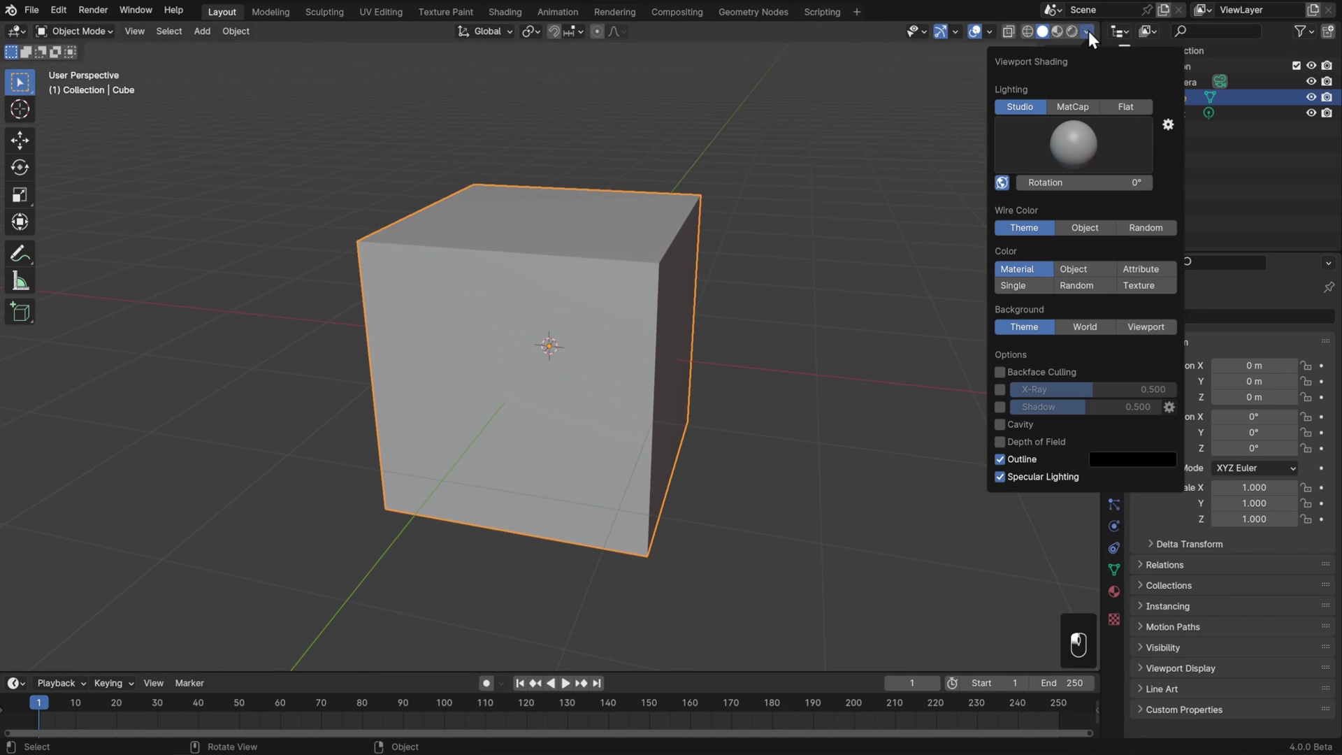
{"action": "left_click", "coordinate": [1010, 175]}
{"action": "left_click", "coordinate": [1014, 161]}
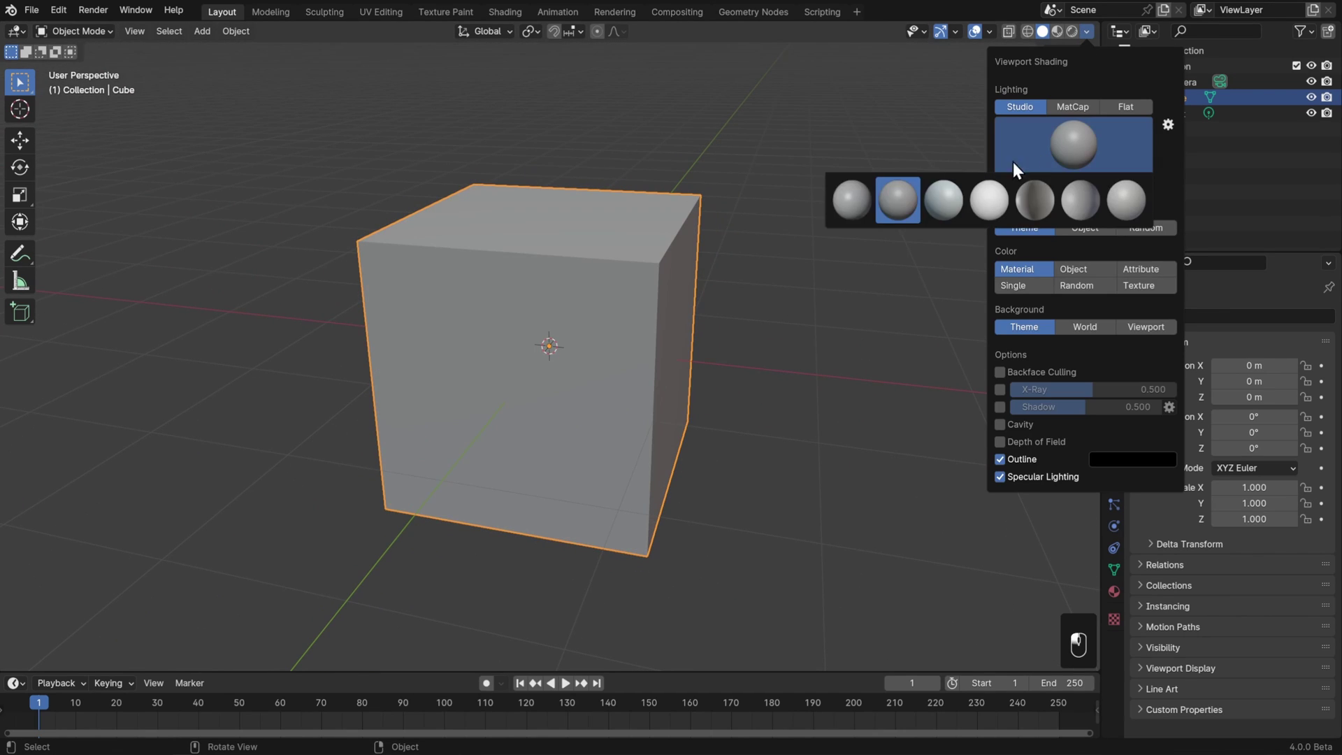
{"action": "left_click", "coordinate": [849, 199]}
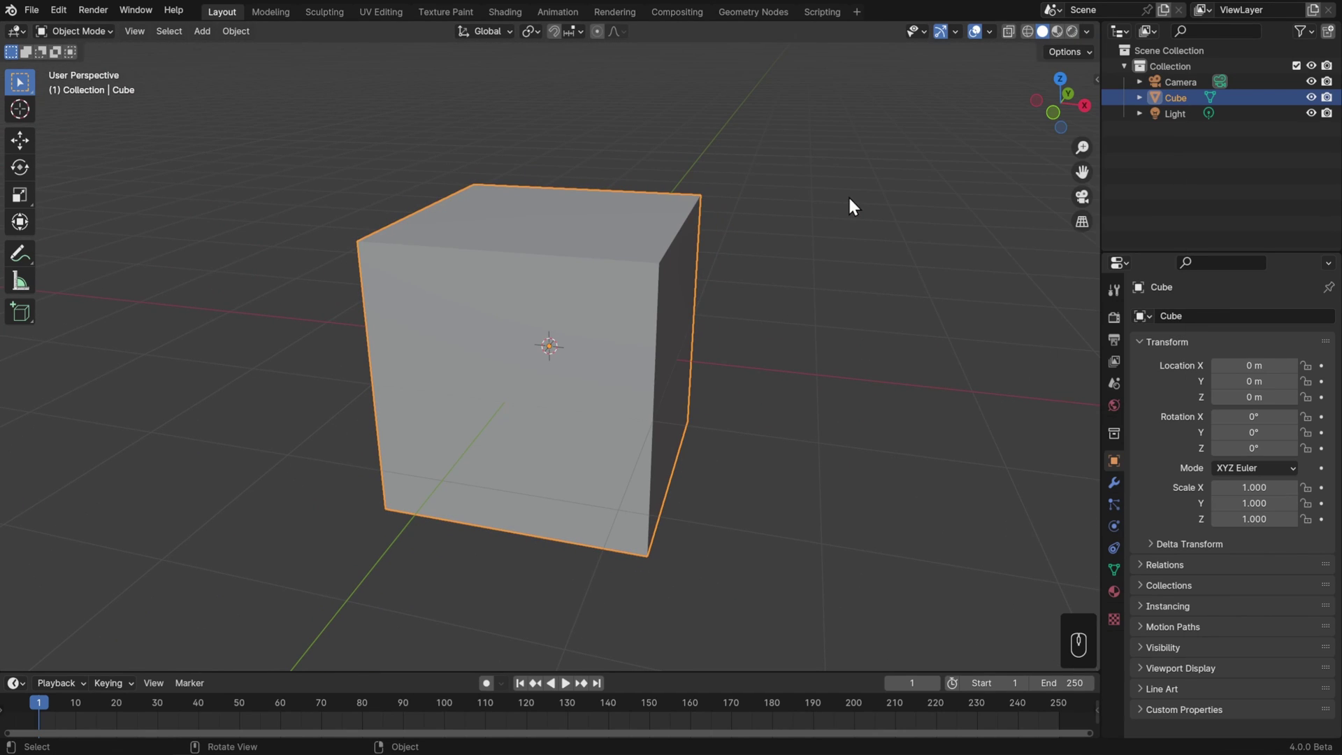
Step: Enter Edit Mode, display face normals at size 0.75, and nudge the mesh slightly higher
{"action": "key", "text": "Tab"}
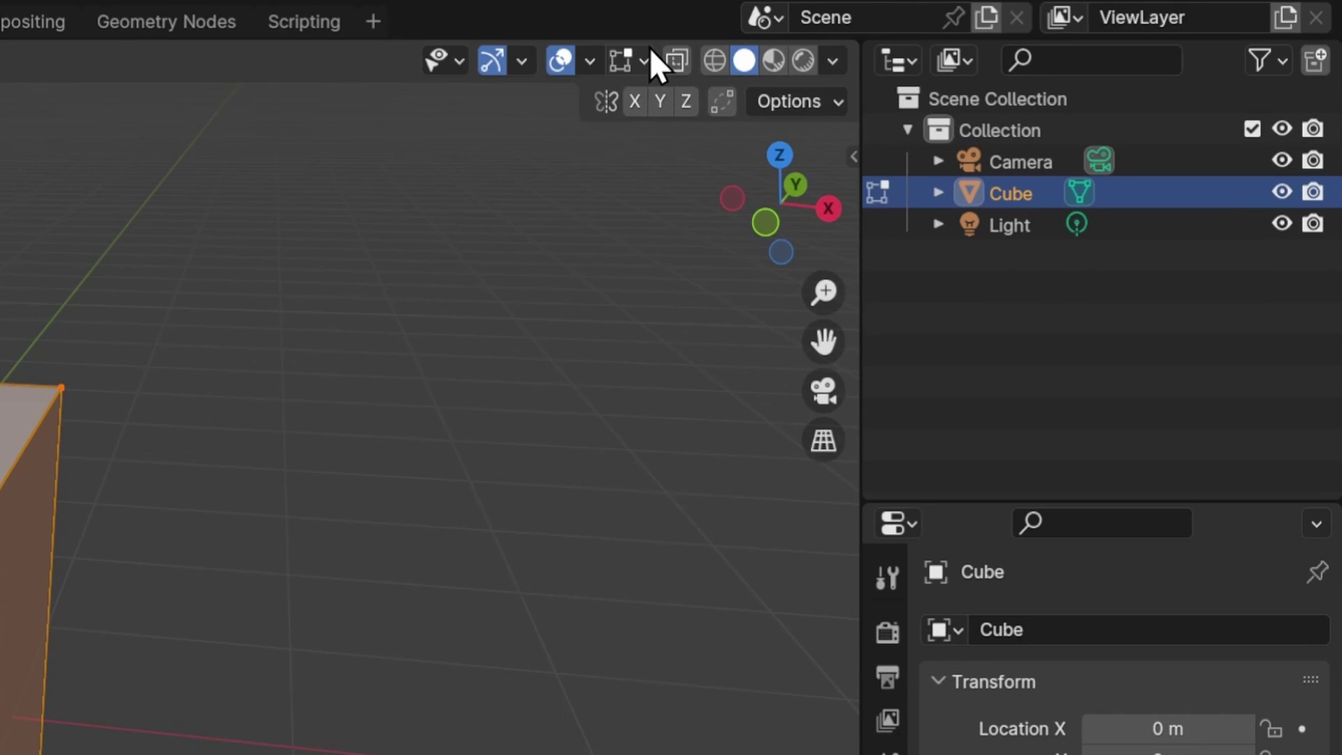
{"action": "left_click", "coordinate": [993, 29]}
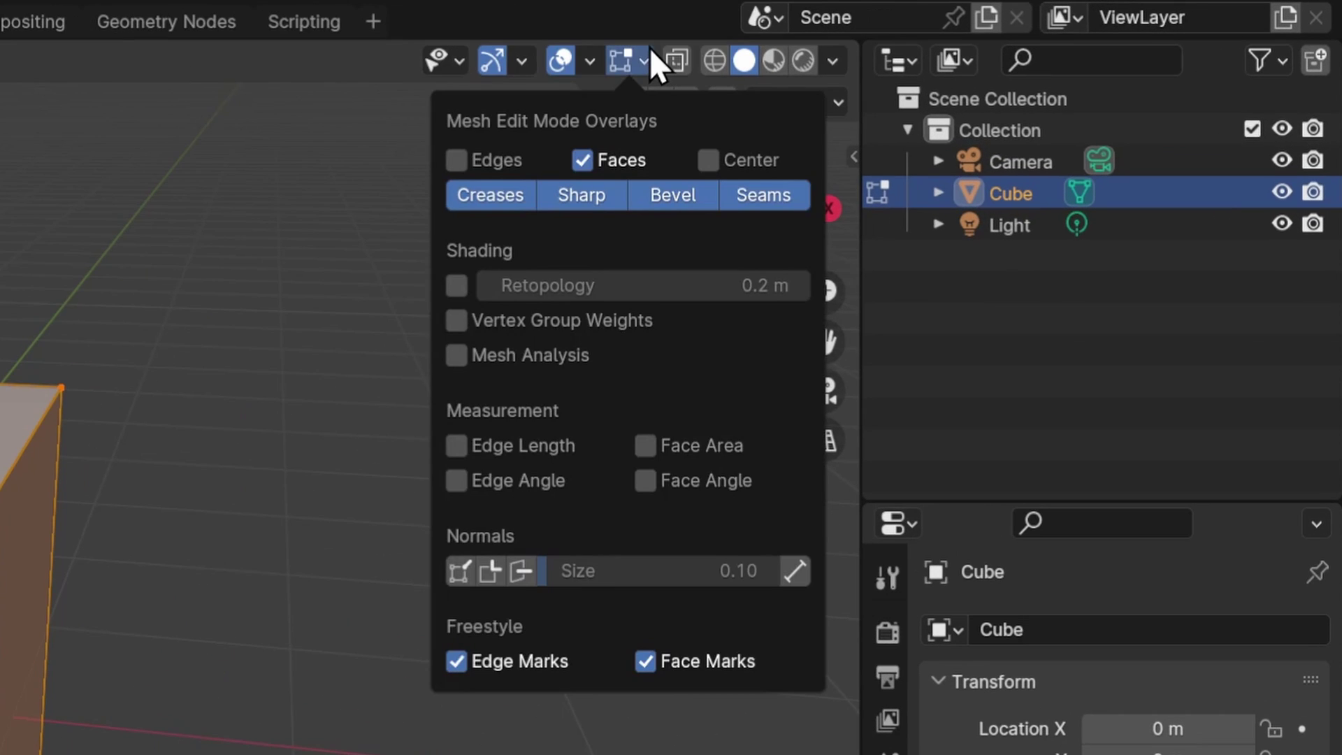
{"action": "left_click", "coordinate": [521, 571]}
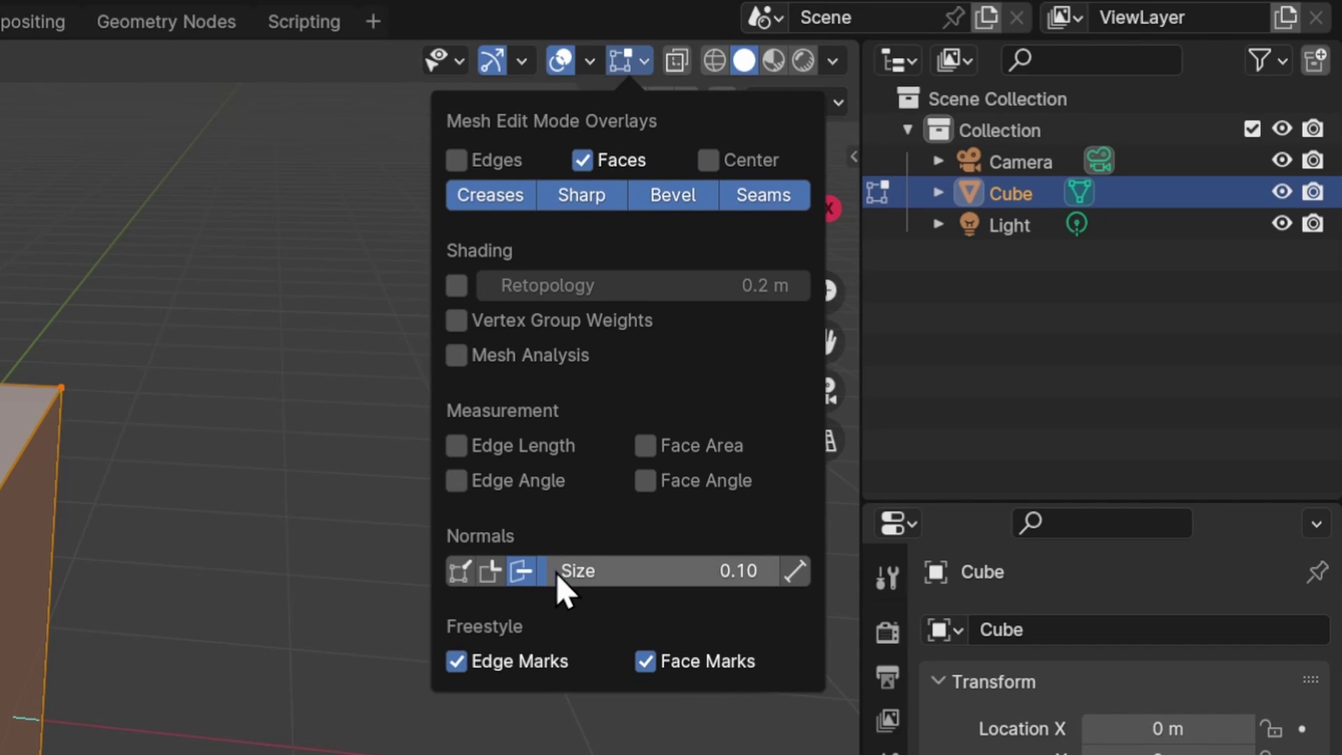
{"action": "left_click_drag", "start_coordinate": [569, 572], "coordinate": [620, 572]}
{"action": "key", "text": "g"}
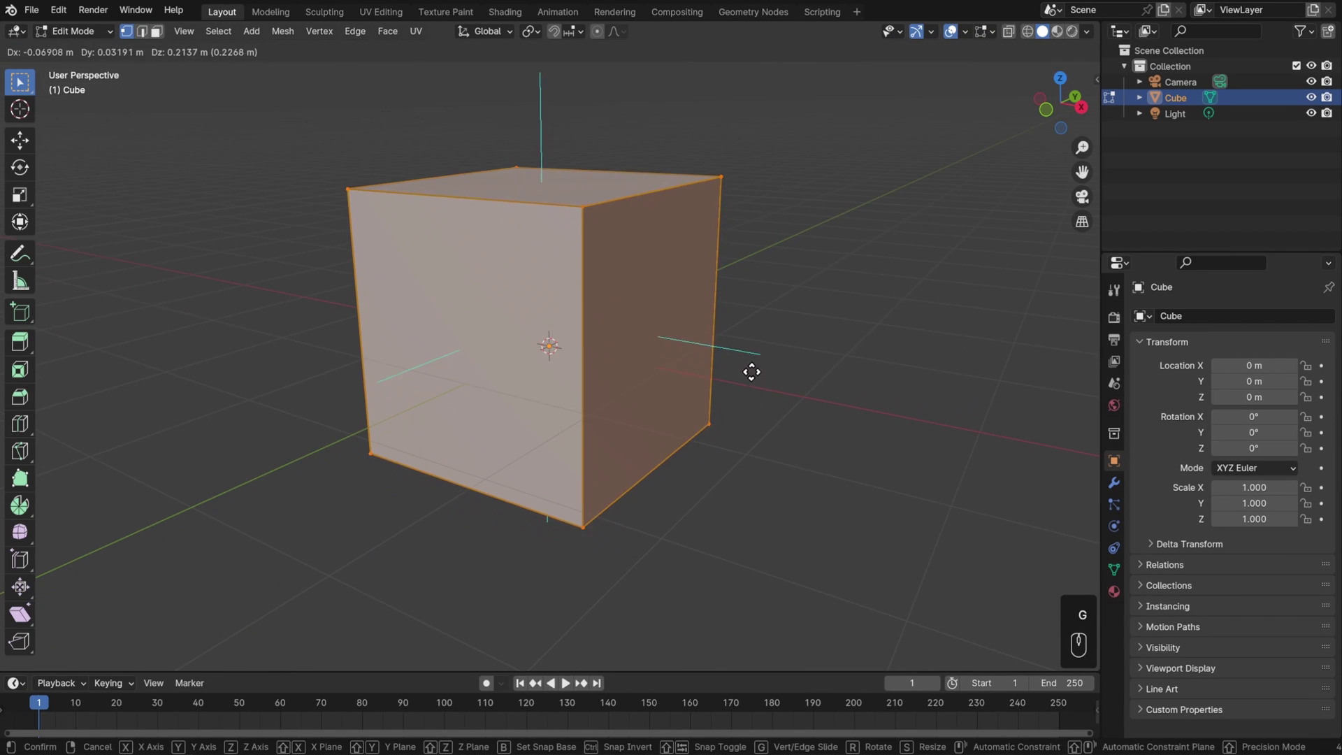
{"action": "left_click", "coordinate": [749, 345]}
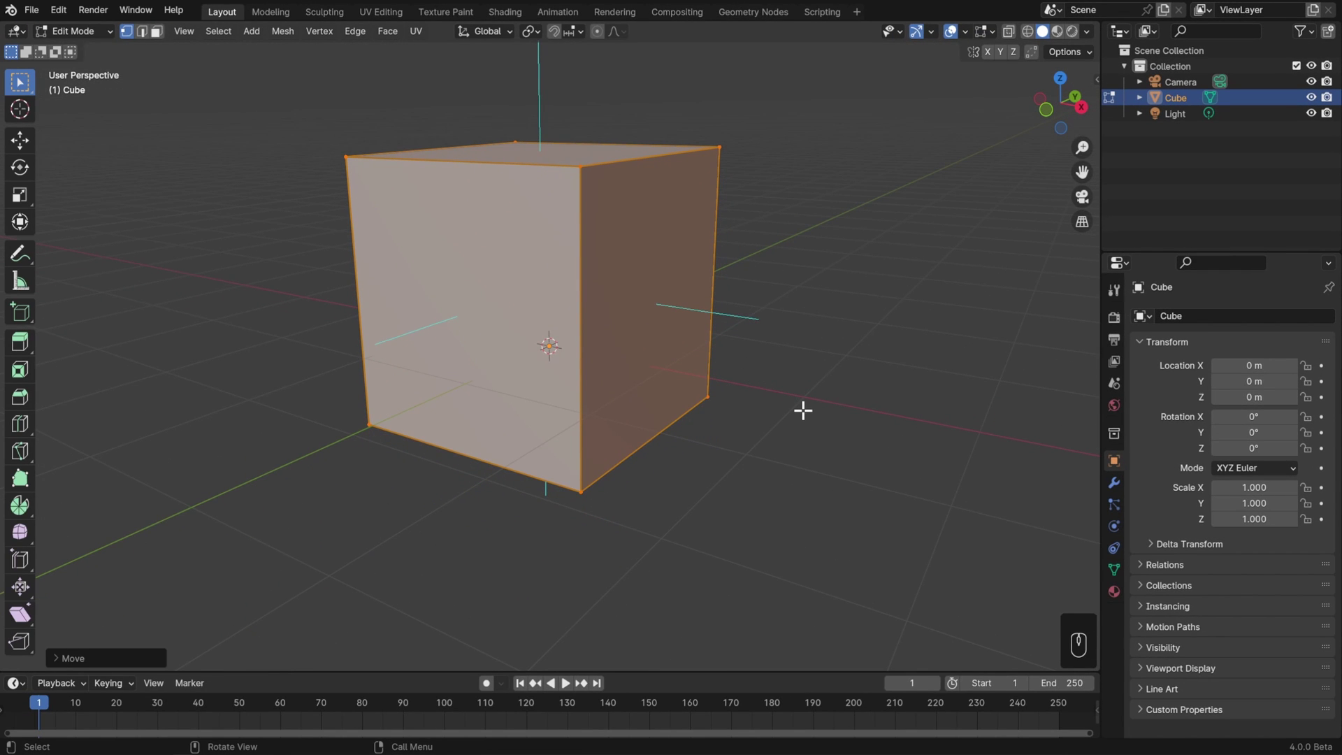
Step: Select the cube's top edge, trial-move it along Y and Z, then undo both moves
{"action": "left_click", "coordinate": [279, 152]}
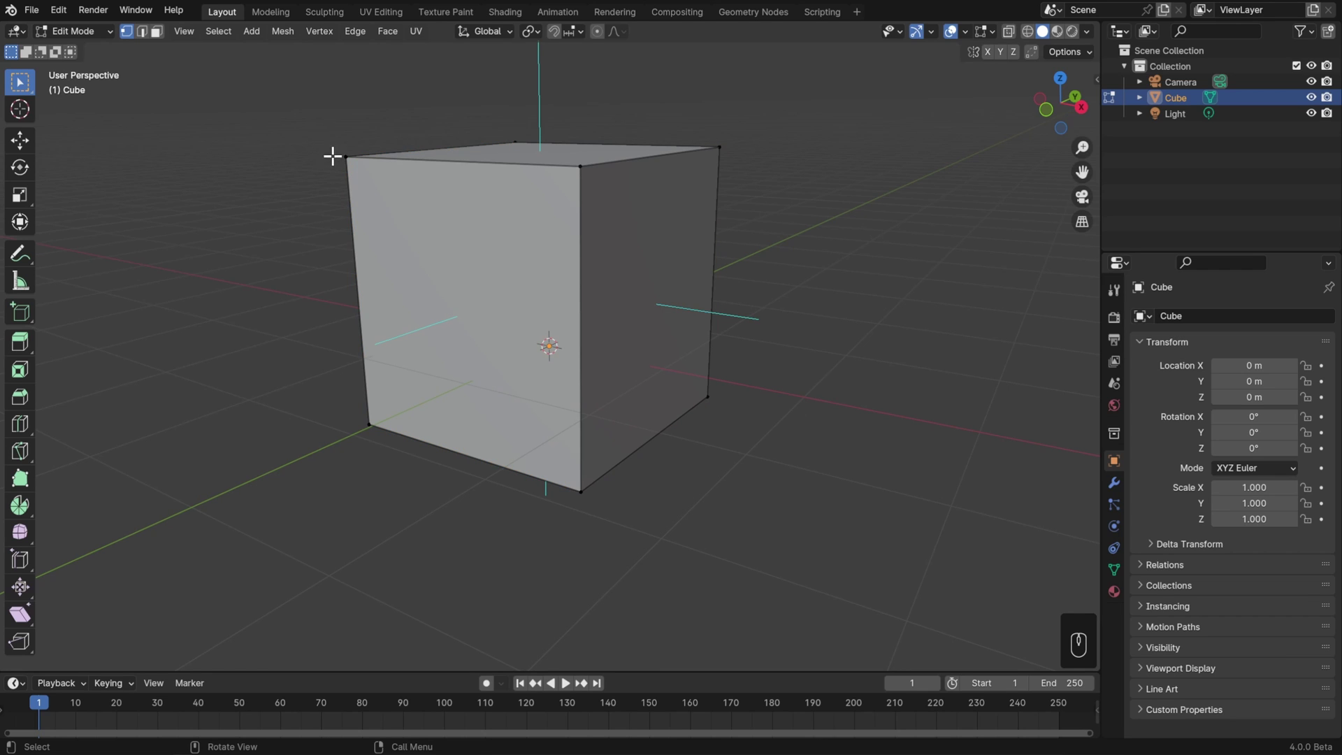
{"action": "left_click", "coordinate": [346, 157]}
{"action": "left_click", "coordinate": [581, 166], "text": "shift"}
{"action": "middle_click_drag", "start_coordinate": [620, 188], "coordinate": [695, 287]}
{"action": "left_click", "coordinate": [18, 141]}
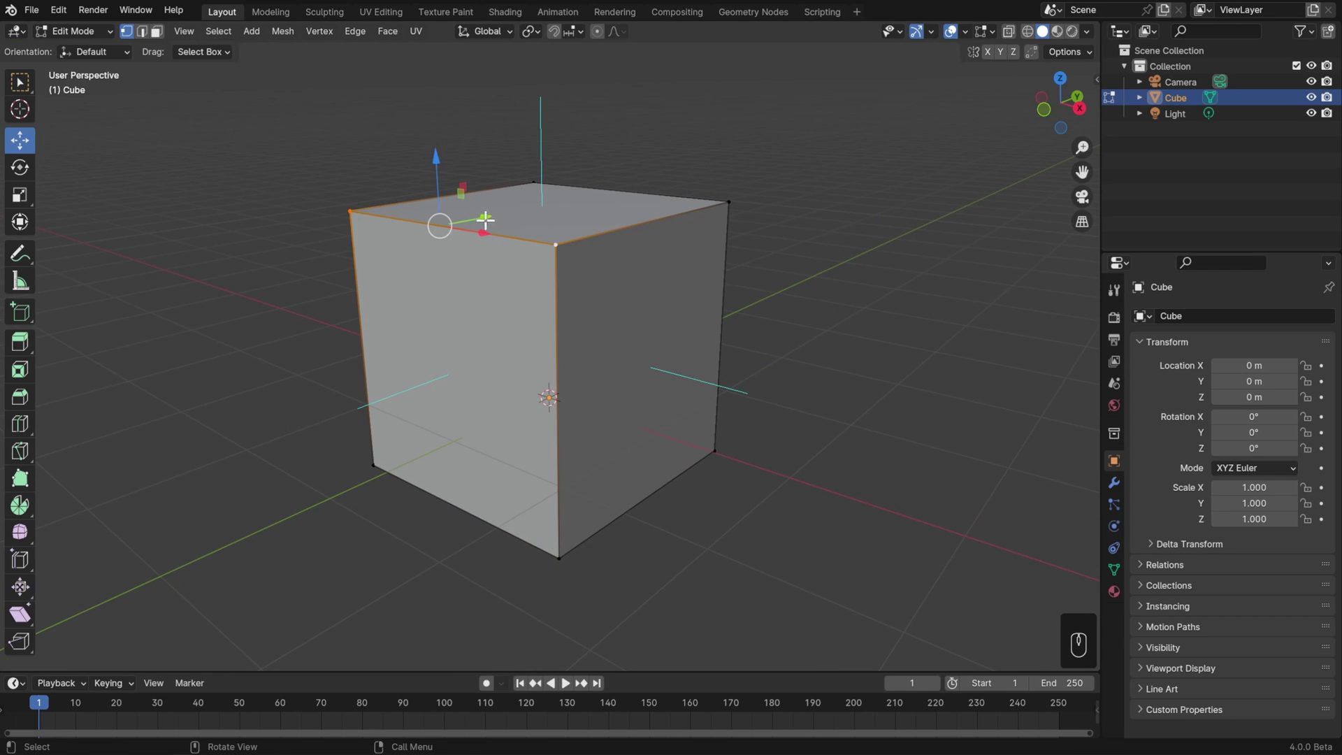
{"action": "left_click_drag", "start_coordinate": [484, 219], "coordinate": [515, 219]}
{"action": "middle_click_drag", "start_coordinate": [515, 219], "coordinate": [569, 231]}
{"action": "left_click_drag", "start_coordinate": [491, 140], "coordinate": [481, 85]}
{"action": "key", "text": "ctrl+z"}
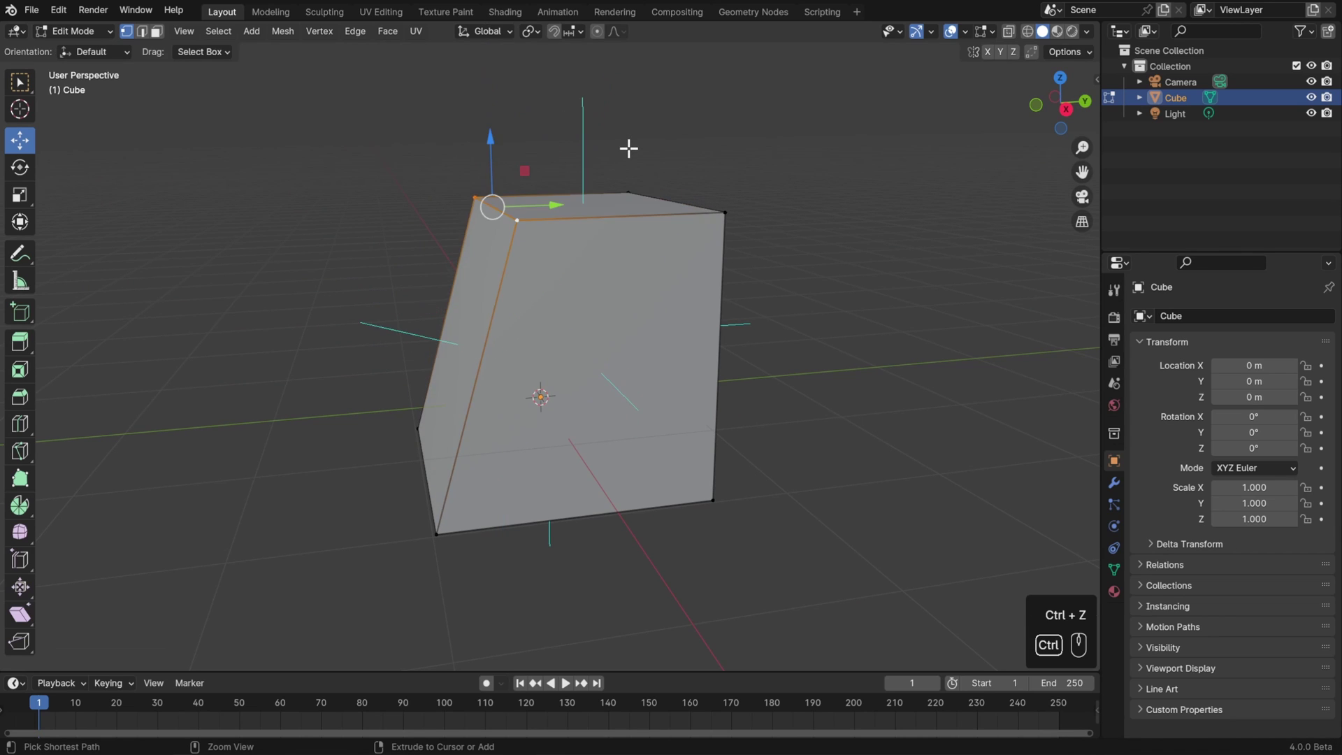
{"action": "key", "text": "ctrl+z"}
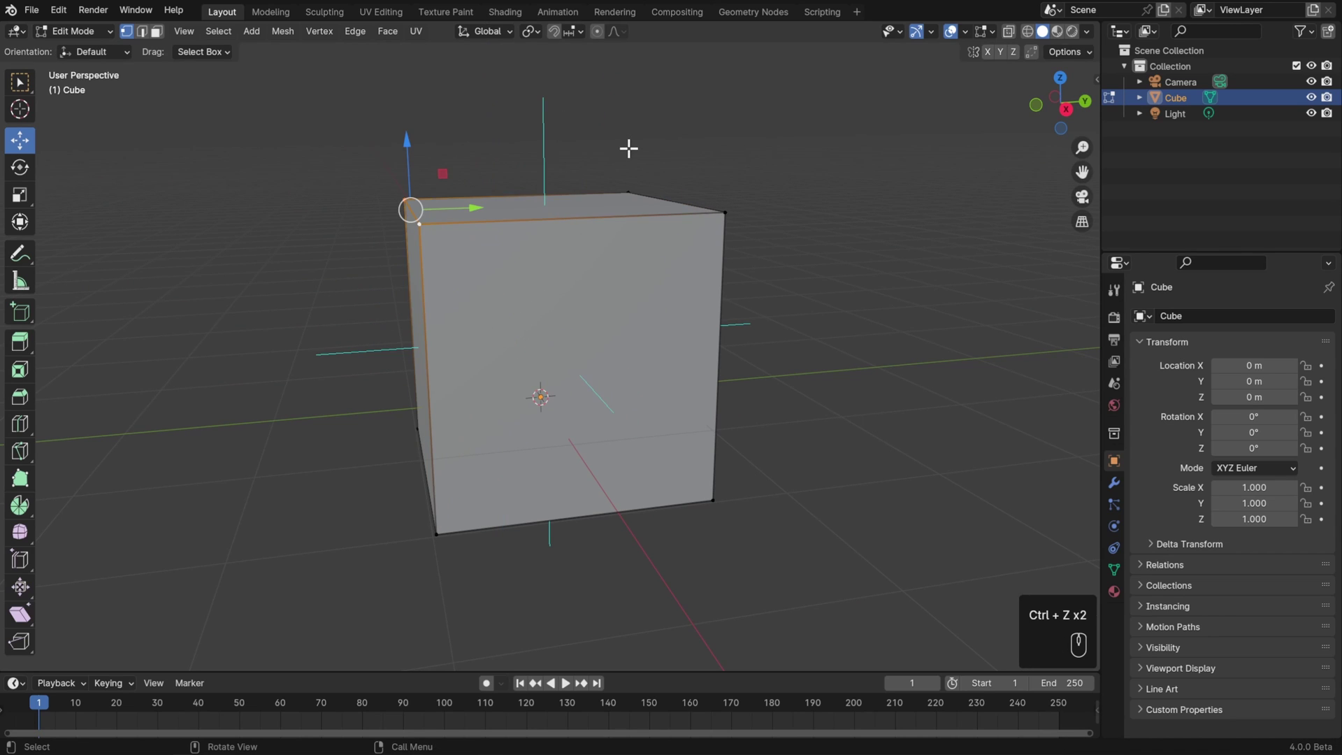
Step: Delete the cube's bottom-right front corner vertex, leaving an open shell
{"action": "left_click", "coordinate": [713, 501]}
{"action": "key", "text": "Delete"}
{"action": "left_click", "coordinate": [716, 509]}
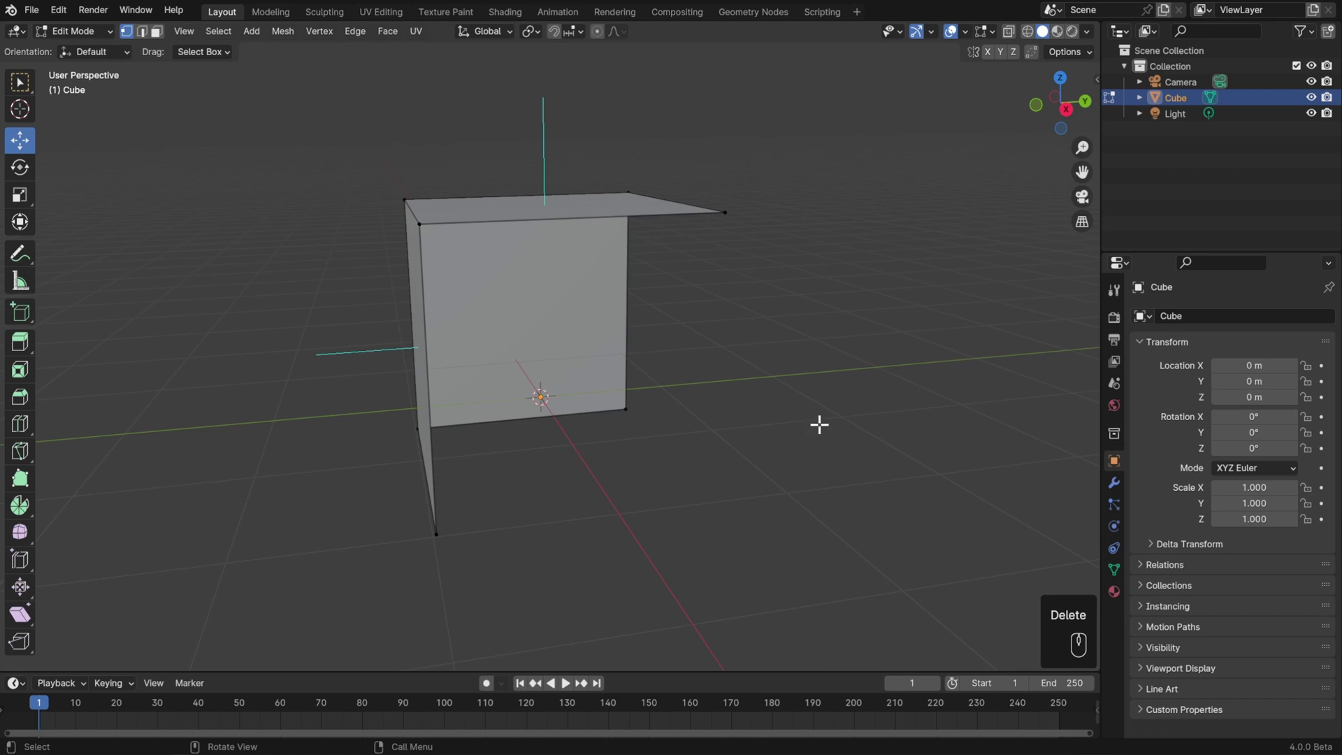
{"action": "middle_click_drag", "start_coordinate": [818, 423], "coordinate": [874, 380]}
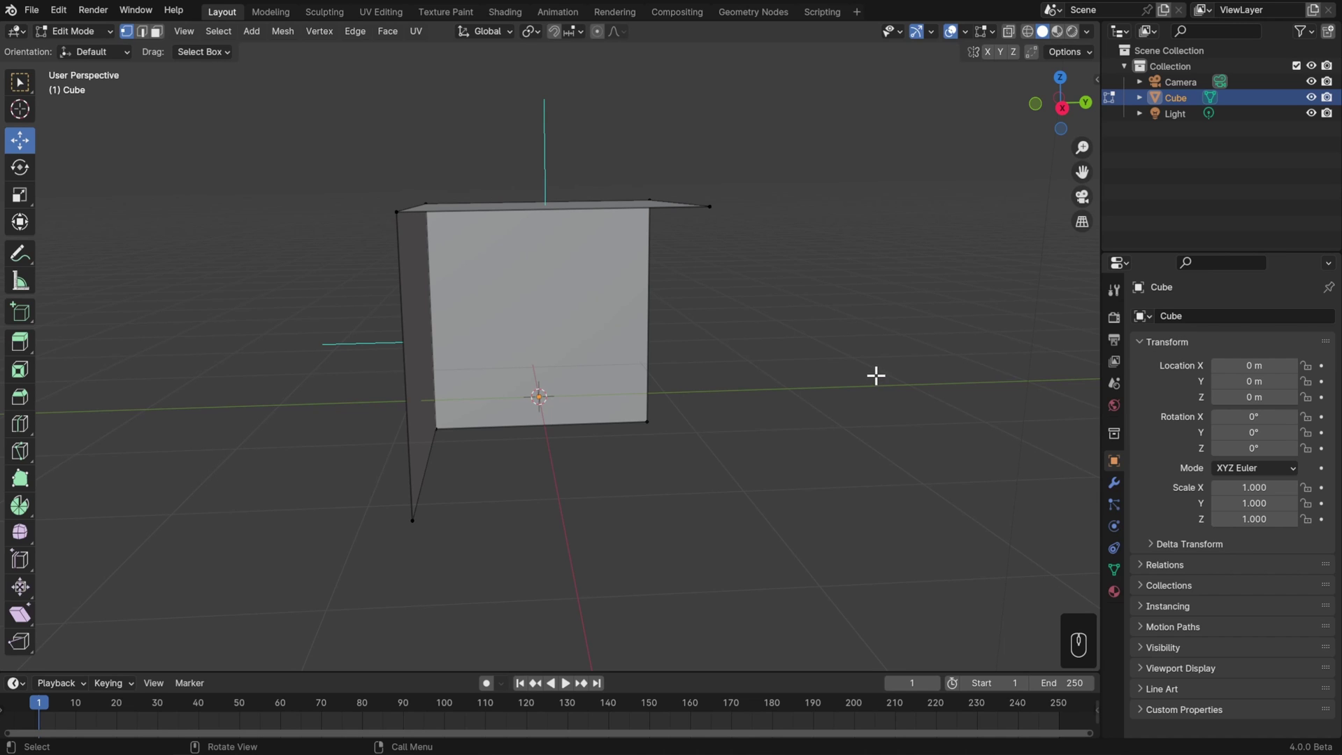
{"action": "middle_click_drag", "start_coordinate": [875, 375], "coordinate": [839, 384]}
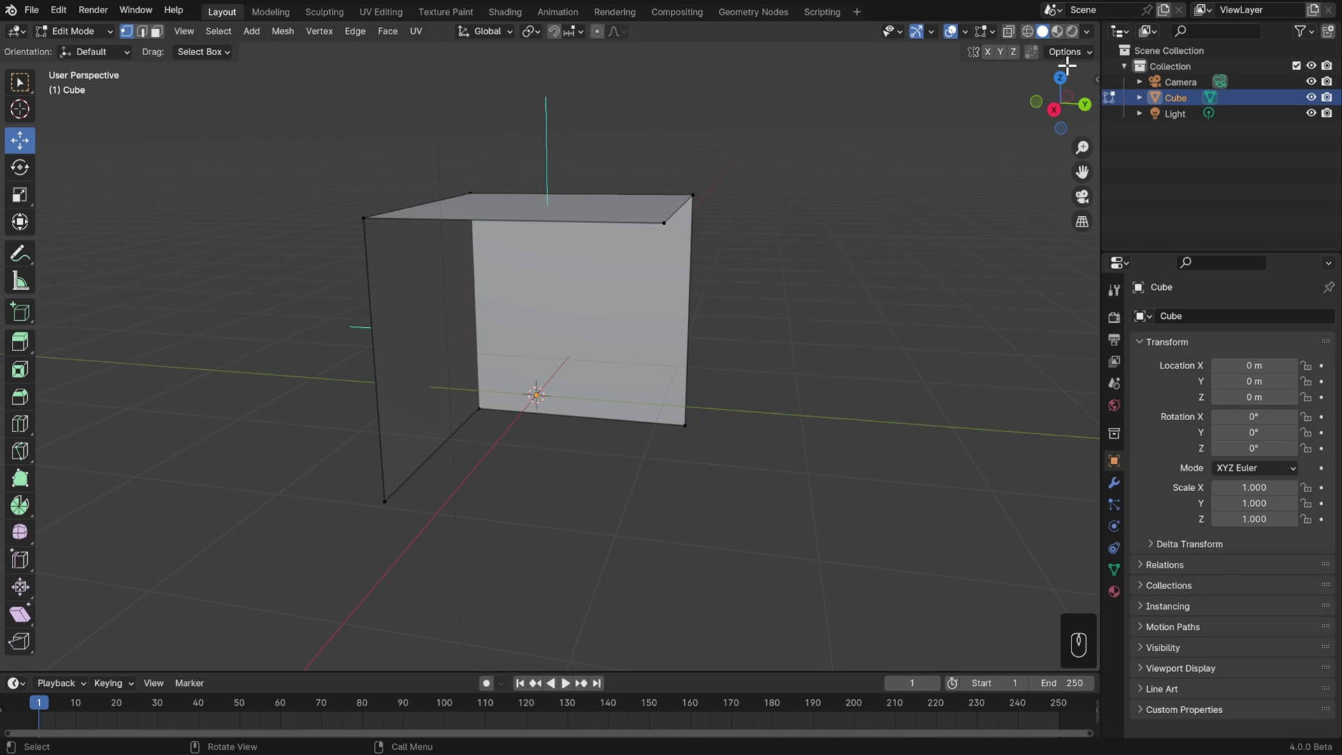
Step: Toggle Backface Culling on and off while inspecting the shell, then re-enter Edit Mode
{"action": "left_click", "coordinate": [1088, 32]}
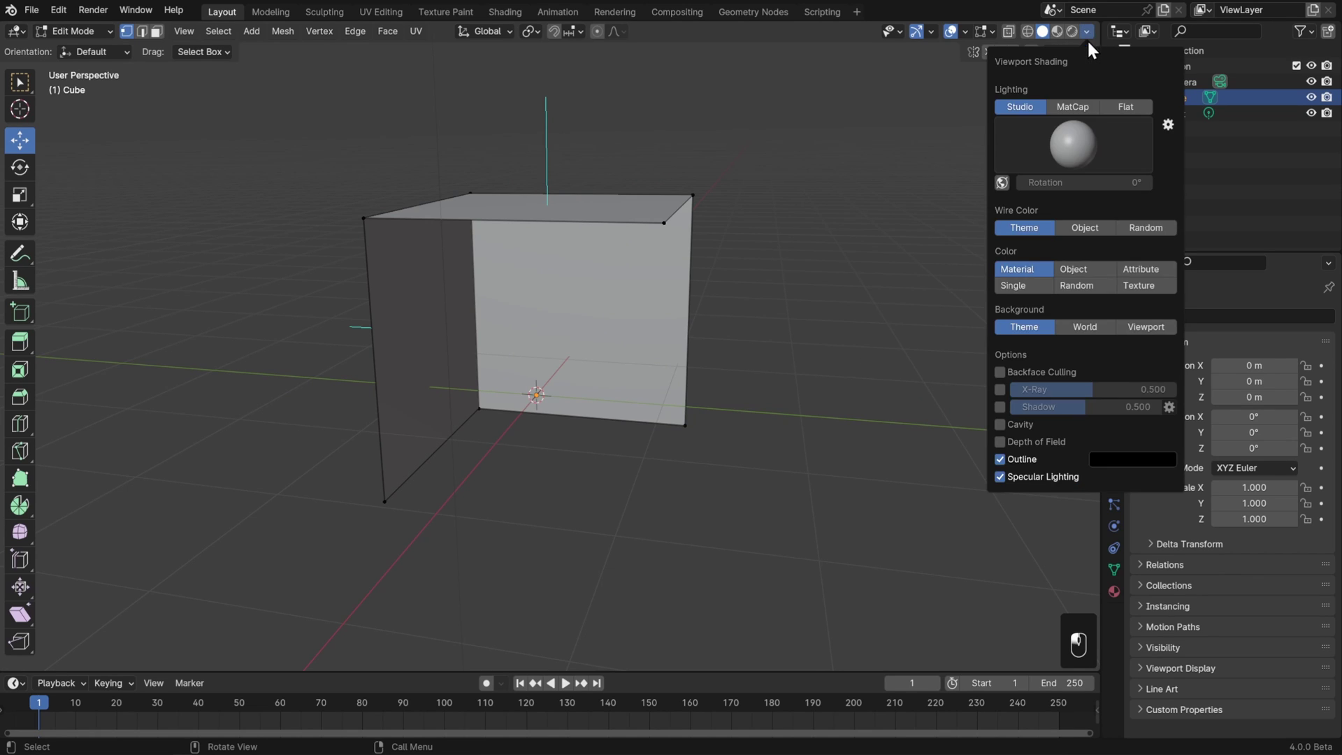
{"action": "left_click", "coordinate": [1014, 376]}
{"action": "key", "text": "Tab"}
{"action": "middle_click_drag", "start_coordinate": [807, 346], "coordinate": [621, 222]}
{"action": "key", "text": "alt+a"}
{"action": "left_click", "coordinate": [588, 204]}
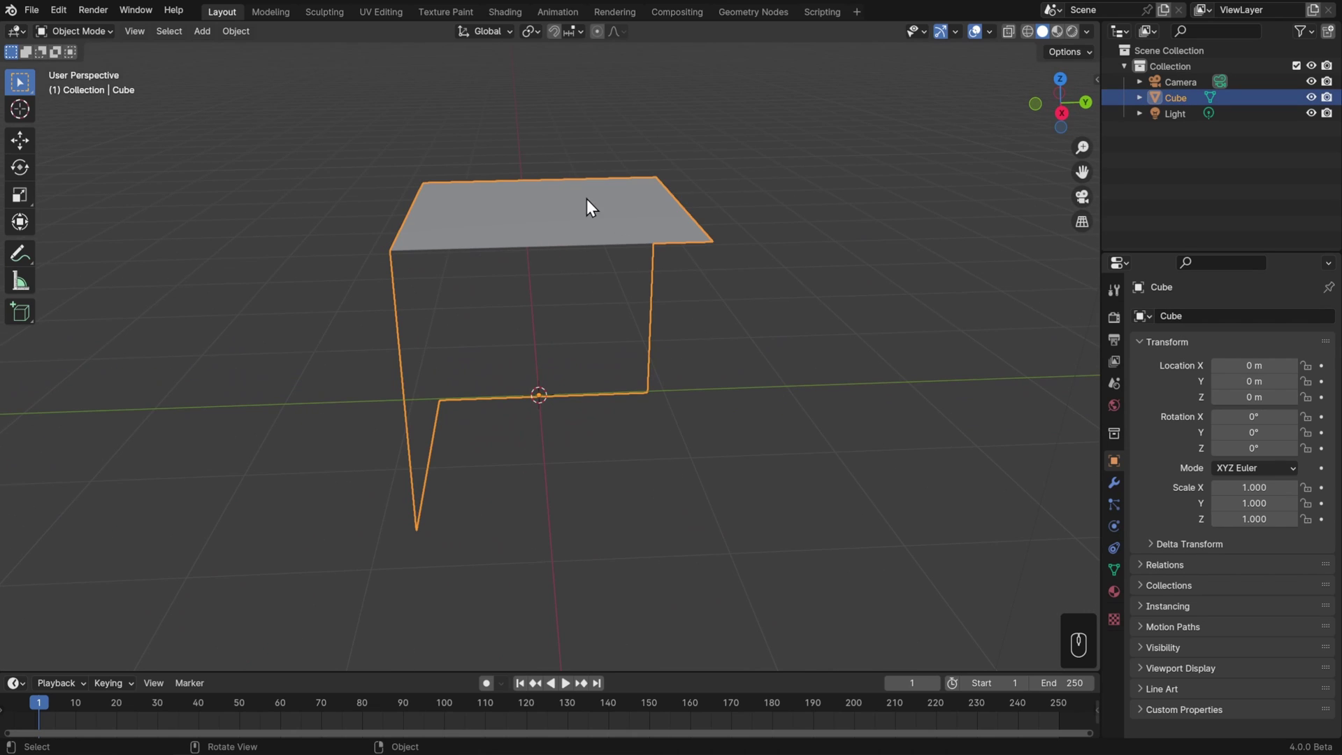
{"action": "left_click", "coordinate": [1088, 32]}
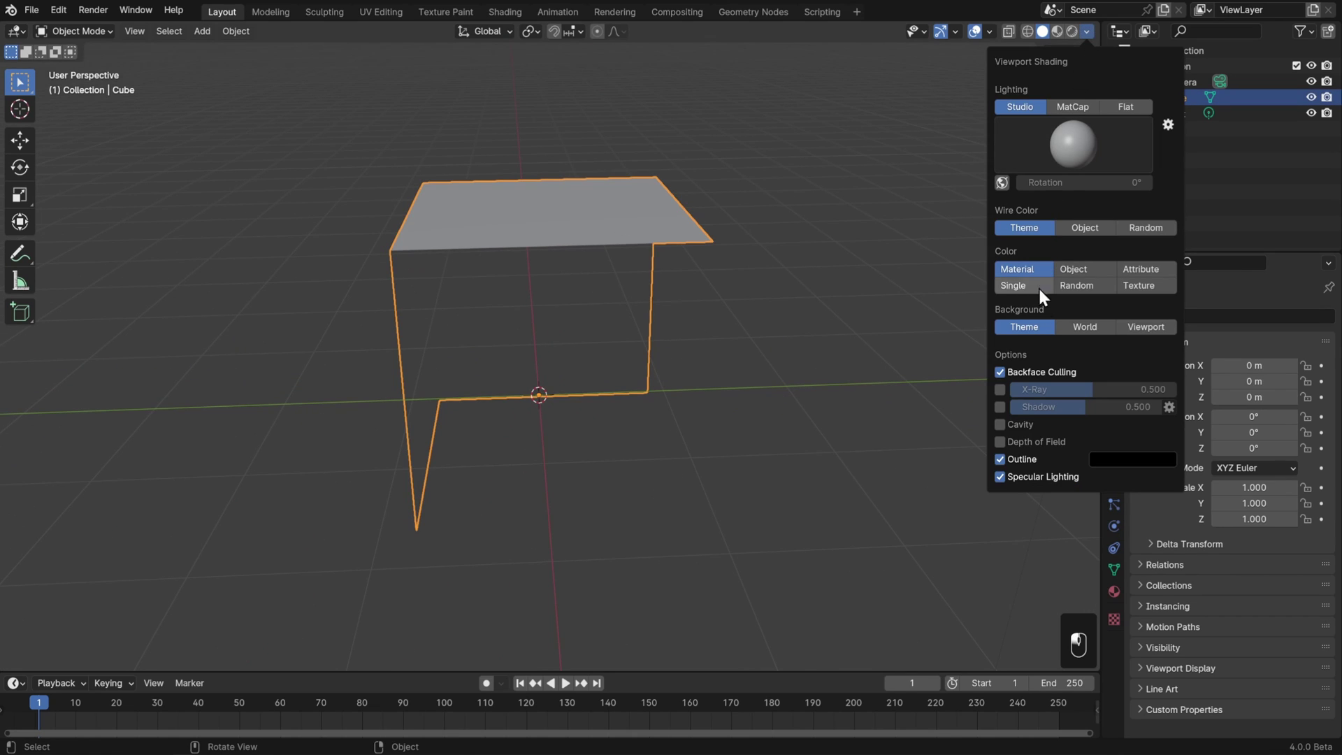
{"action": "left_click", "coordinate": [1035, 371]}
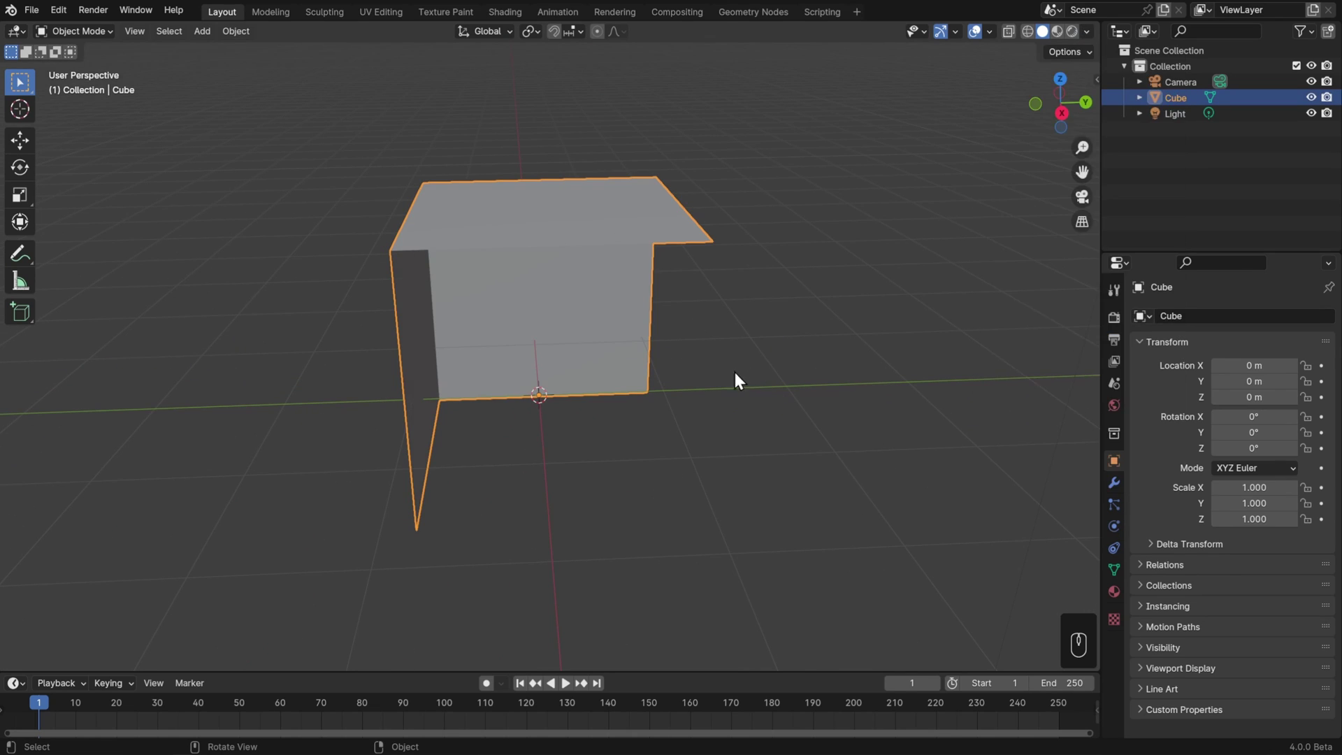
{"action": "key", "text": "Tab"}
Step: Delete the entire cube mesh and add a UV sphere in its place
{"action": "mouse_move", "coordinate": [847, 365]}
{"action": "middle_mouse_down"}
{"action": "mouse_move", "coordinate": [878, 362]}
{"action": "mouse_move", "coordinate": [863, 359]}
{"action": "middle_mouse_up"}
{"action": "middle_click_drag", "start_coordinate": [704, 335], "coordinate": [773, 345]}
{"action": "key", "text": "a"}
{"action": "key", "text": "x"}
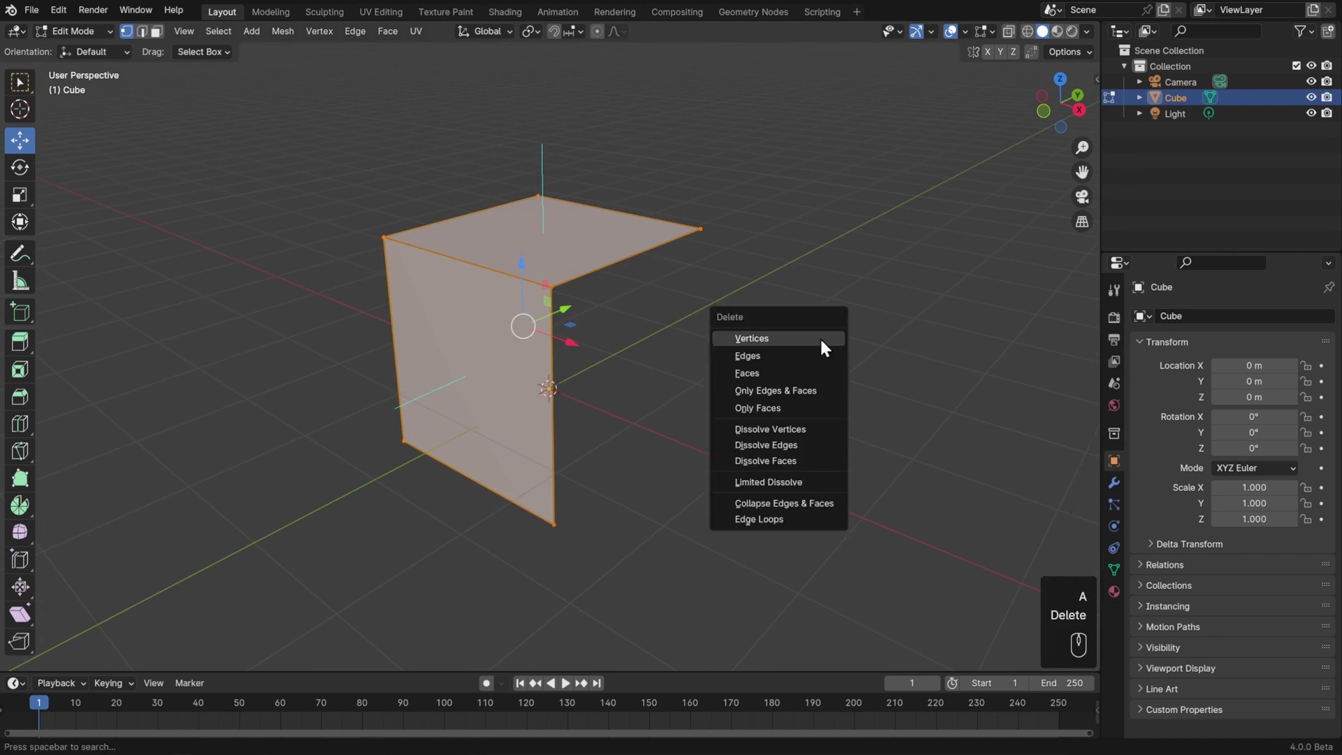
{"action": "left_click", "coordinate": [820, 337]}
{"action": "key", "text": "shift+a"}
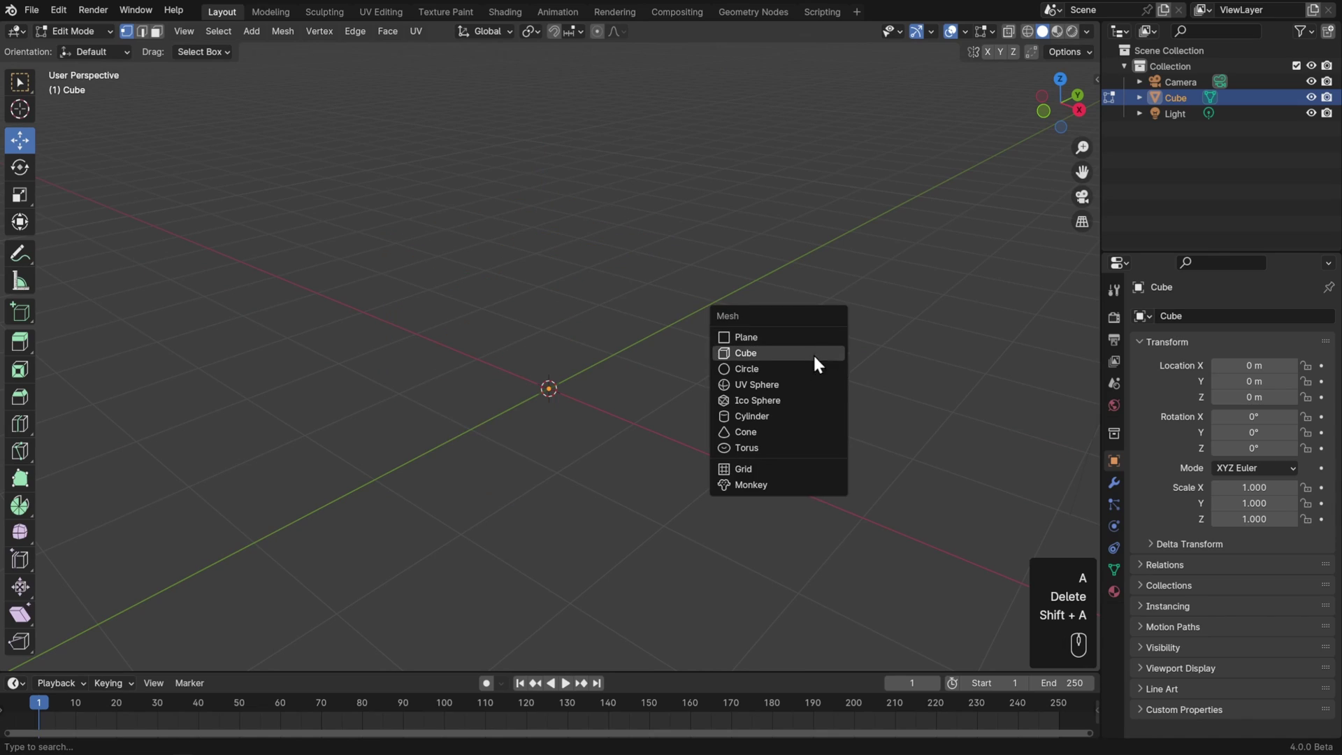
{"action": "left_click", "coordinate": [804, 383]}
Step: Hide the face normal lines, enable Face Orientation, and deselect the sphere
{"action": "middle_click_drag", "start_coordinate": [803, 377], "coordinate": [788, 401]}
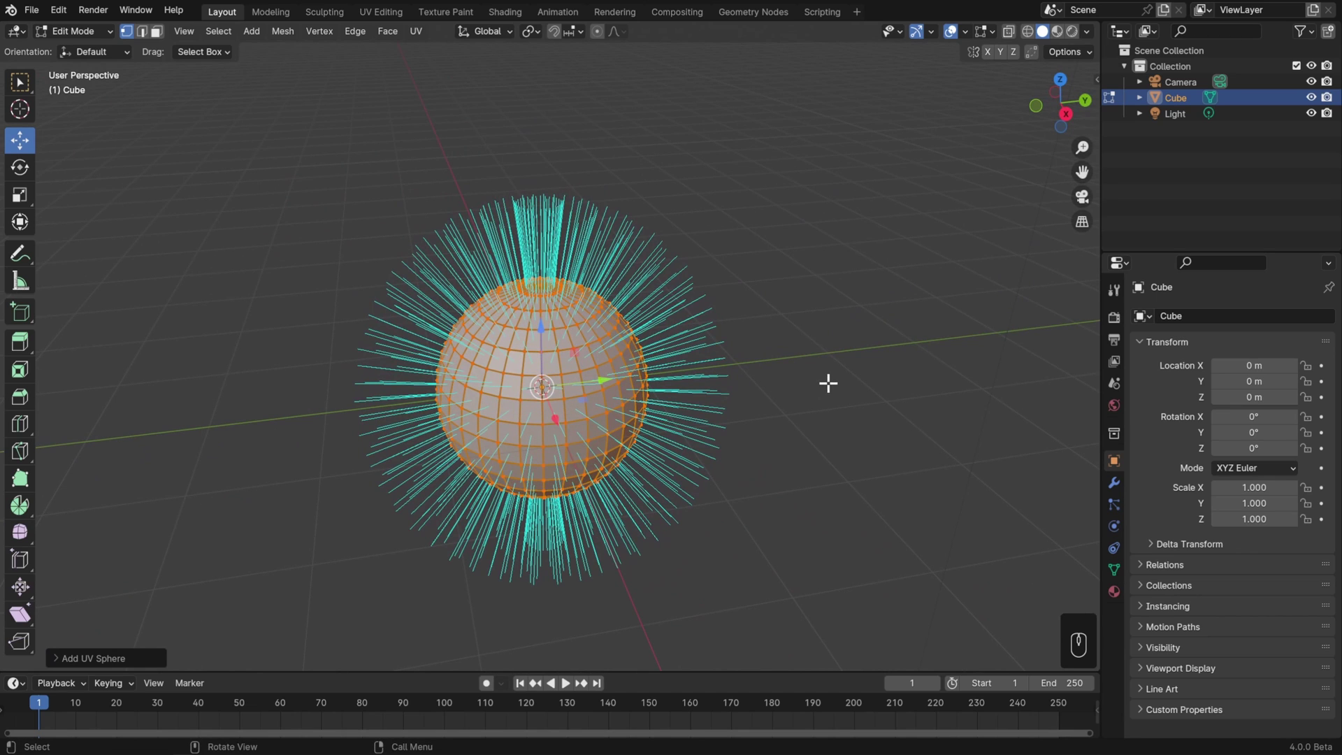
{"action": "middle_click_drag", "start_coordinate": [828, 383], "coordinate": [788, 371]}
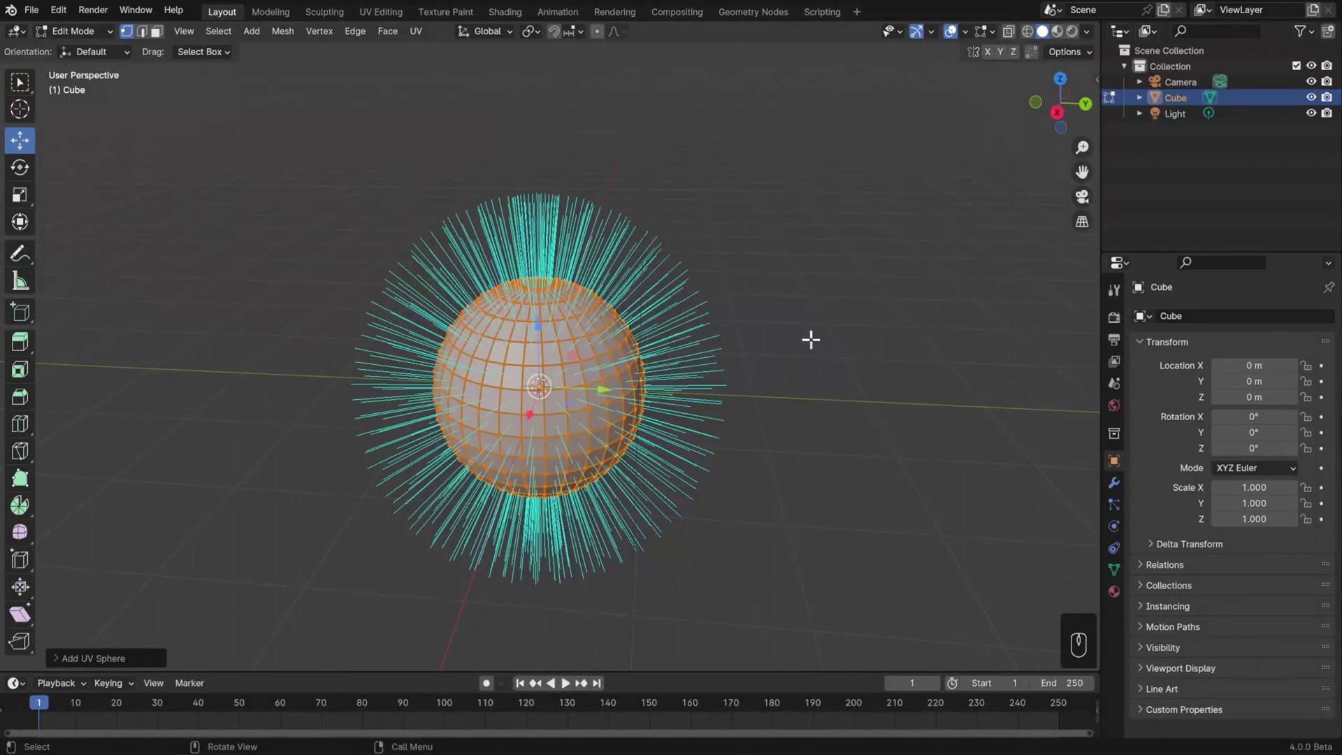
{"action": "left_click", "coordinate": [993, 31]}
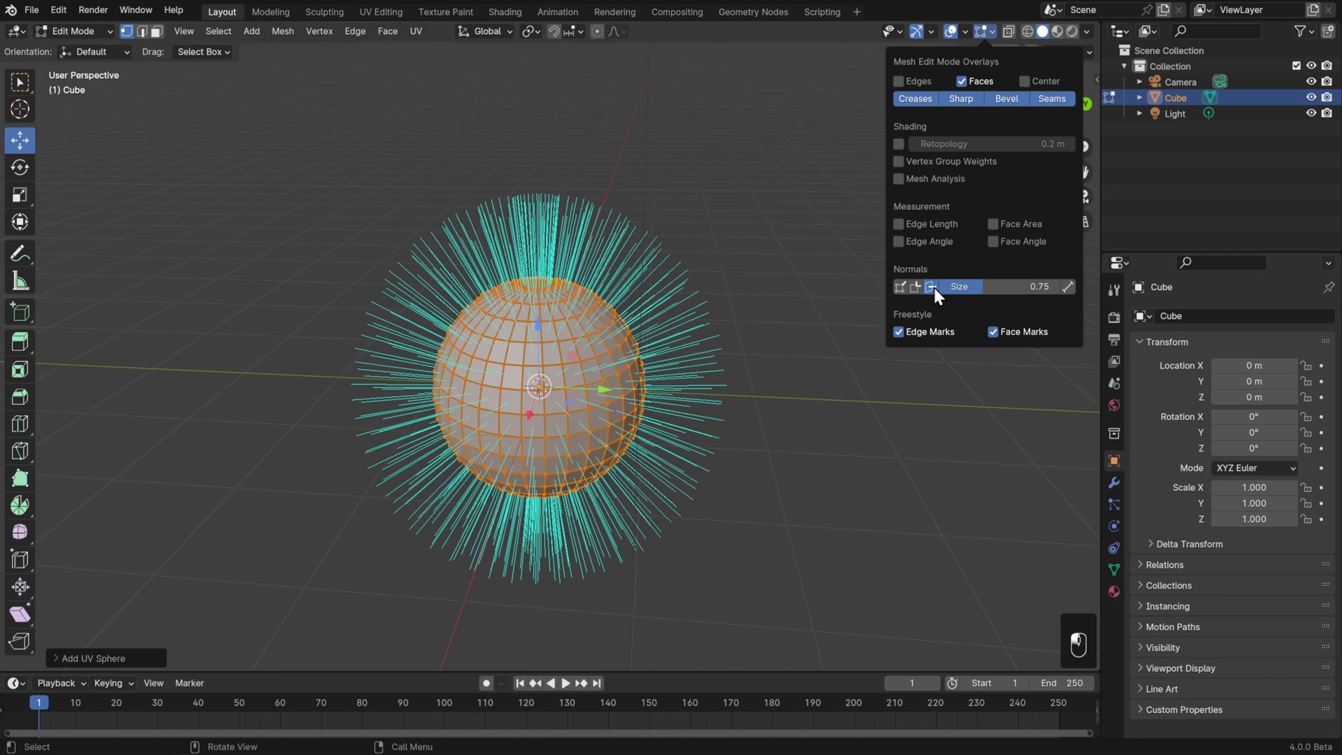
{"action": "left_click", "coordinate": [933, 287]}
{"action": "left_click", "coordinate": [963, 33]}
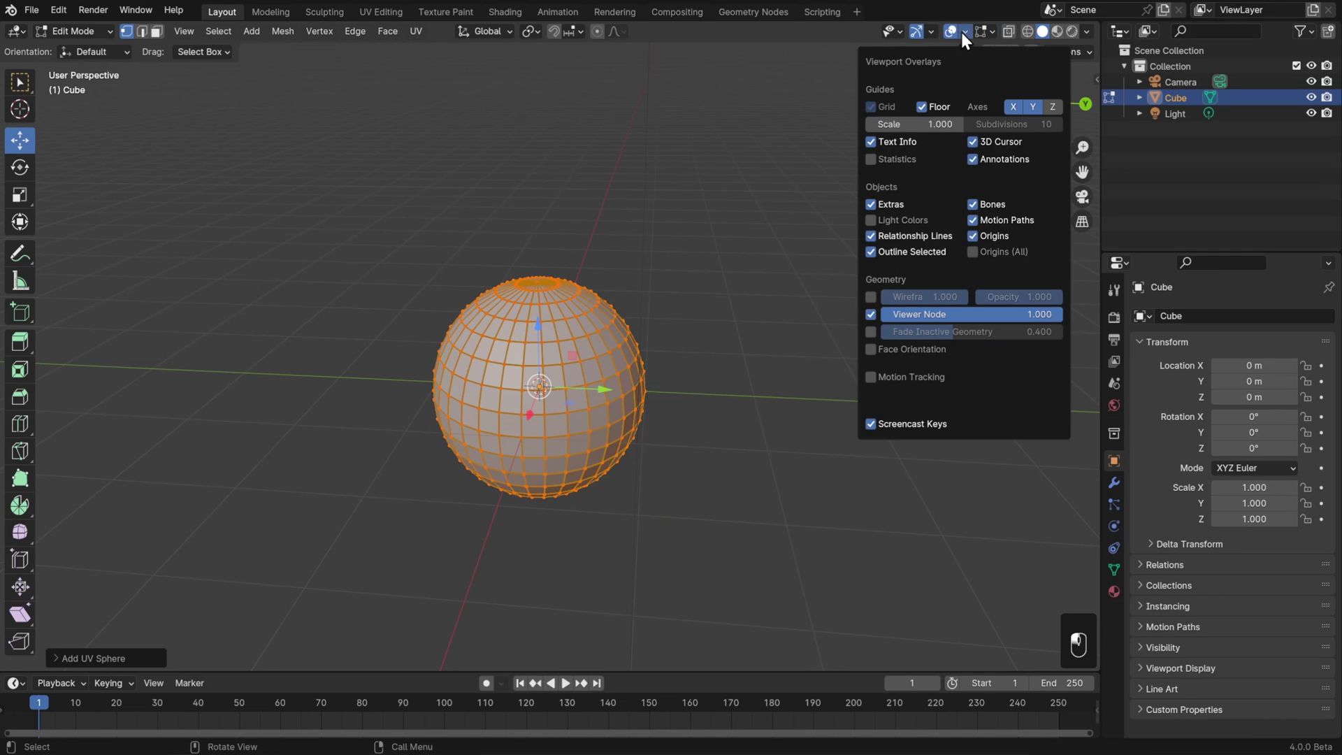
{"action": "left_click", "coordinate": [912, 350]}
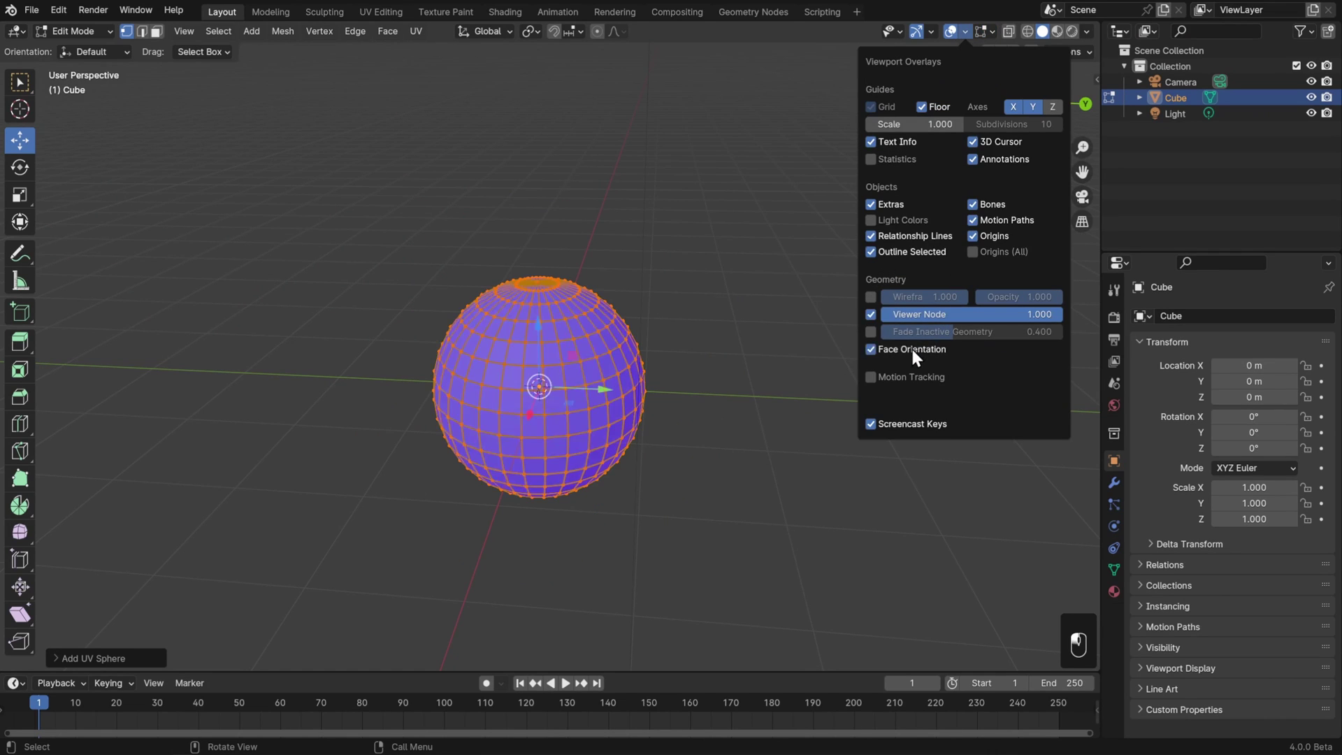
{"action": "left_click", "coordinate": [763, 398]}
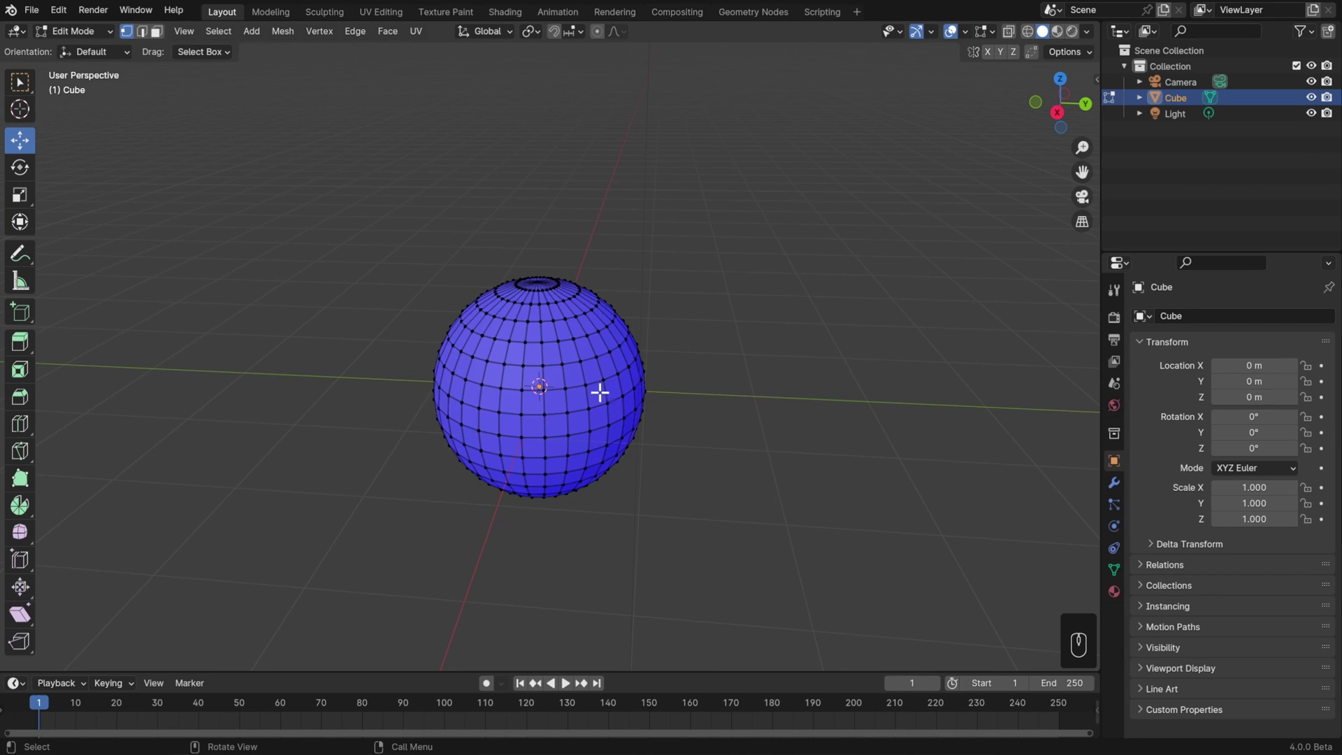
Step: Box-select the sphere's lower-right faces and delete their vertices to open a hole
{"action": "key", "text": "b"}
{"action": "left_click_drag", "start_coordinate": [568, 365], "coordinate": [691, 488]}
{"action": "key", "text": "Delete"}
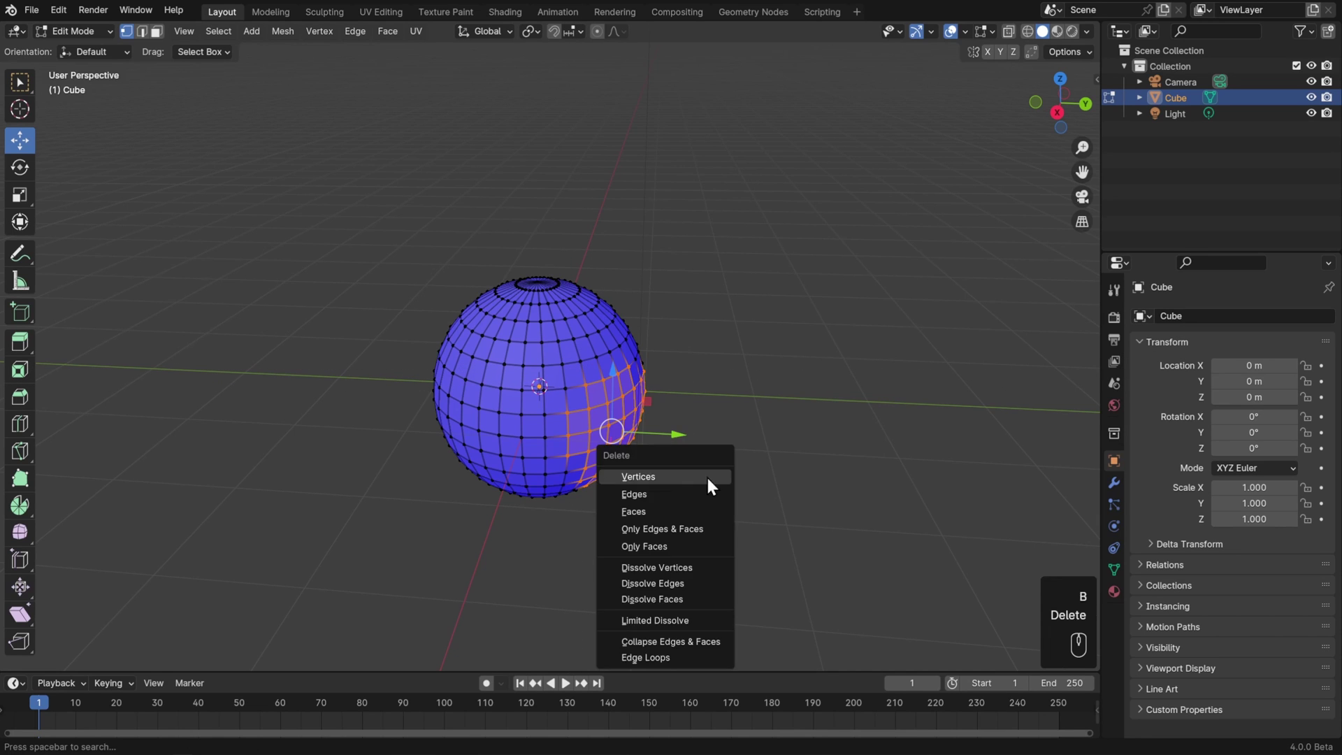
{"action": "left_click", "coordinate": [707, 476]}
{"action": "middle_click_drag", "start_coordinate": [737, 488], "coordinate": [669, 470]}
{"action": "scroll", "coordinate": [685, 501], "scroll_direction": "up", "scroll_amount": 4}
{"action": "middle_click_drag", "start_coordinate": [701, 530], "coordinate": [819, 479]}
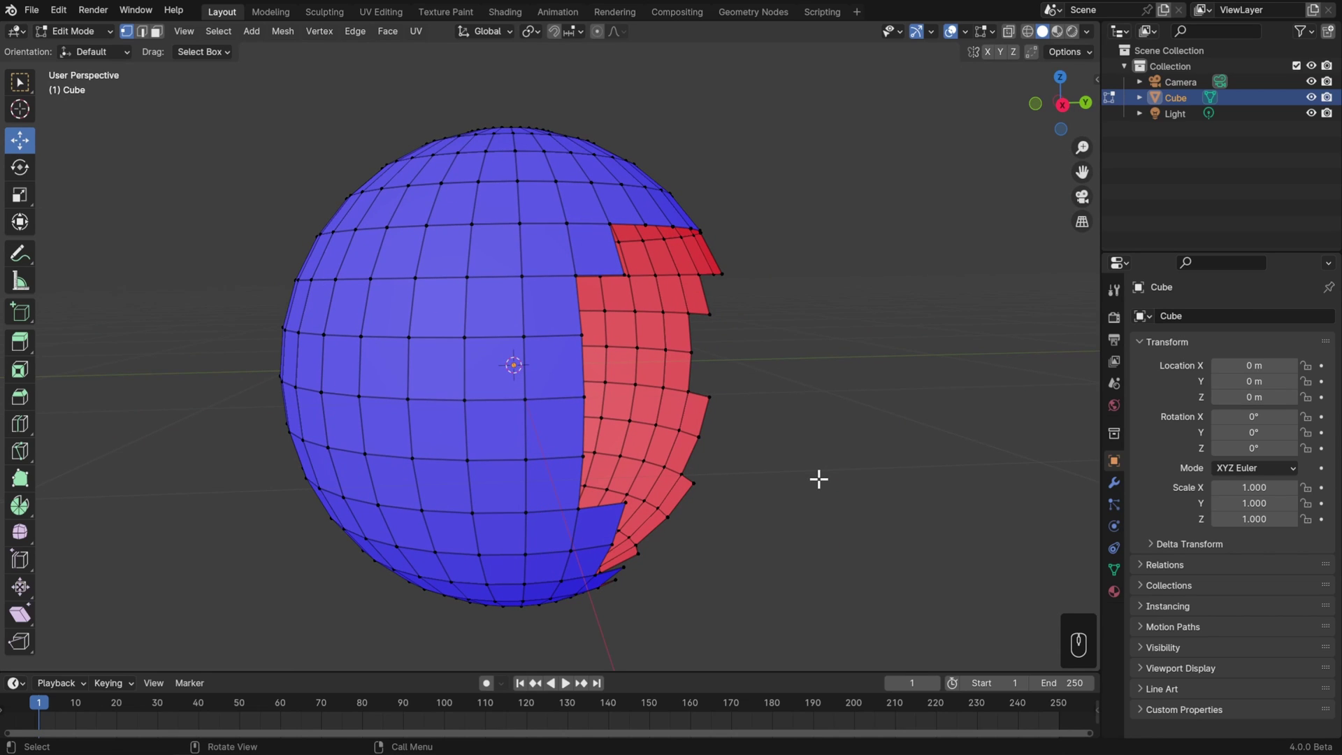
Step: Turn off Face Orientation in the overlays and return to Object Mode
{"action": "left_click", "coordinate": [967, 30]}
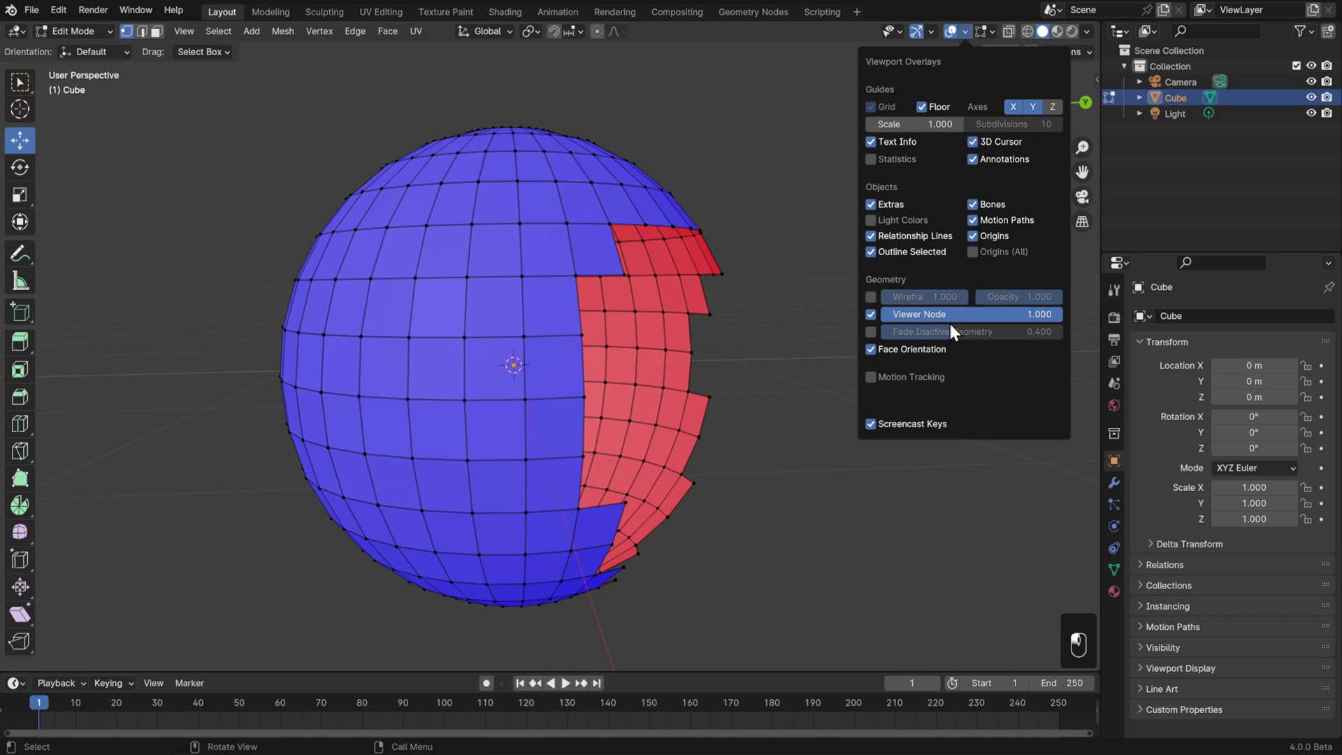
{"action": "left_click", "coordinate": [930, 348]}
{"action": "key", "text": "Tab"}
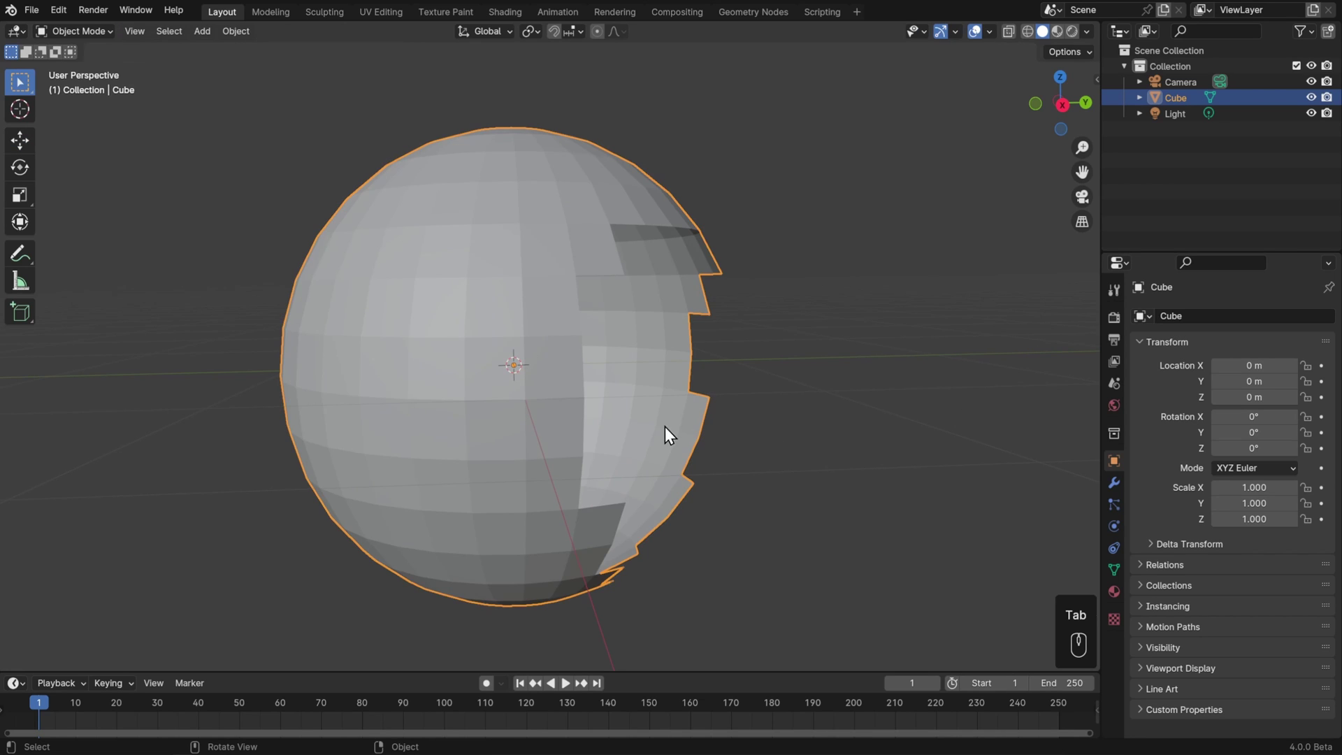
{"action": "scroll", "coordinate": [809, 413], "scroll_direction": "left", "scroll_amount": 5}
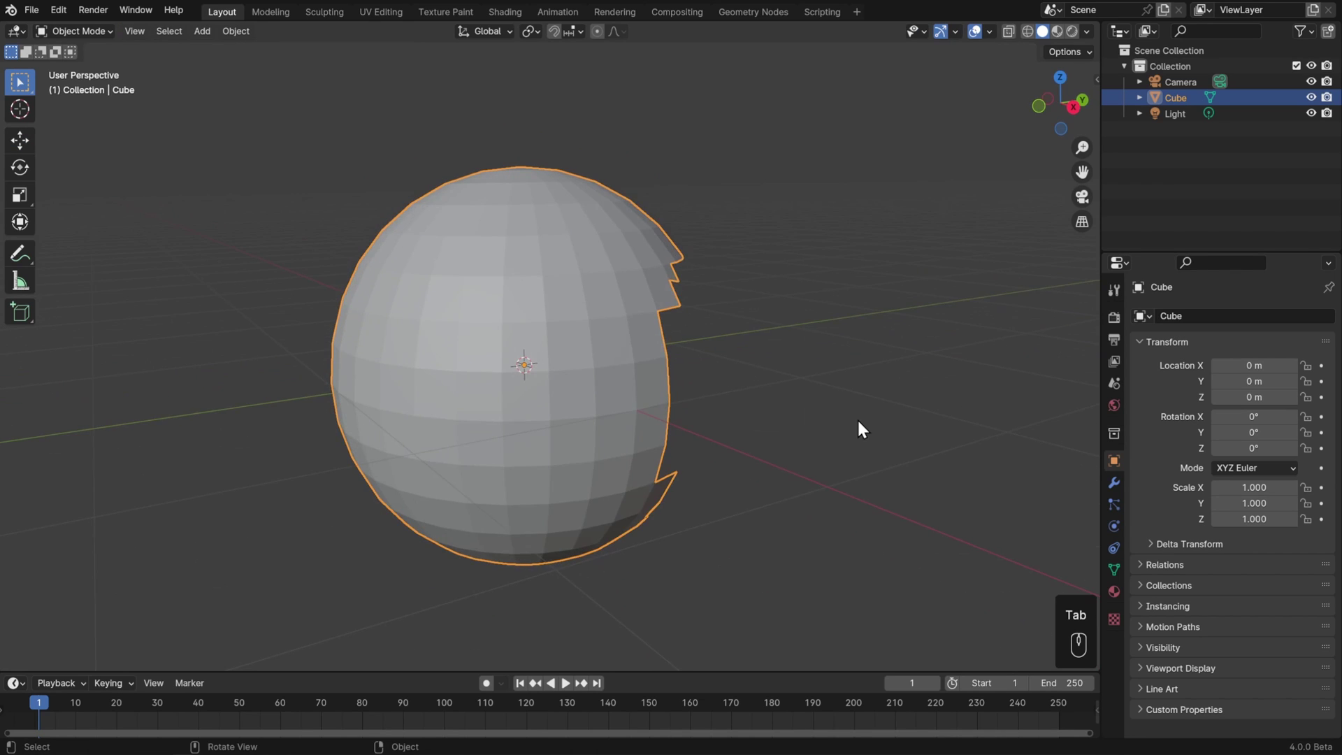
Step: Delete the holed sphere, add a Suzanne monkey head, and orbit to face it
{"action": "key", "text": "Delete"}
{"action": "key", "text": "shift+a"}
{"action": "mouse_move", "coordinate": [858, 418]}
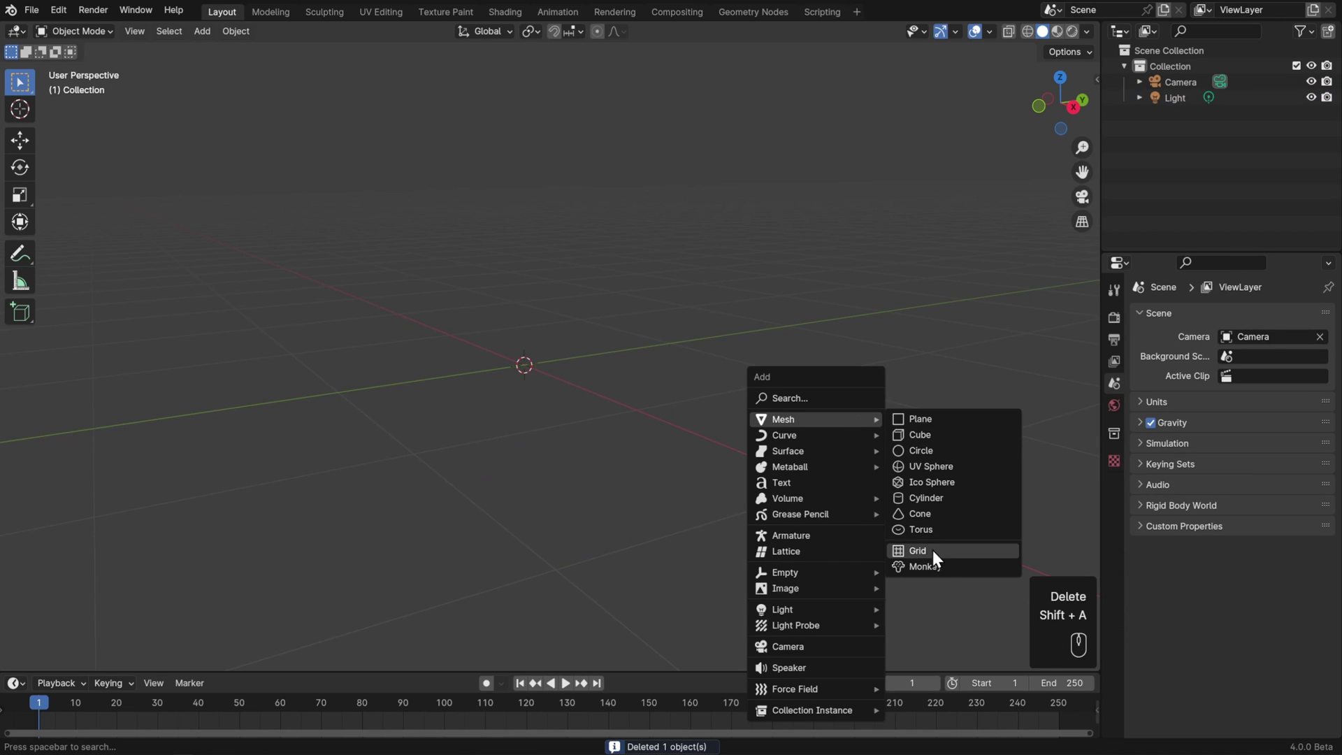
{"action": "left_click", "coordinate": [932, 564]}
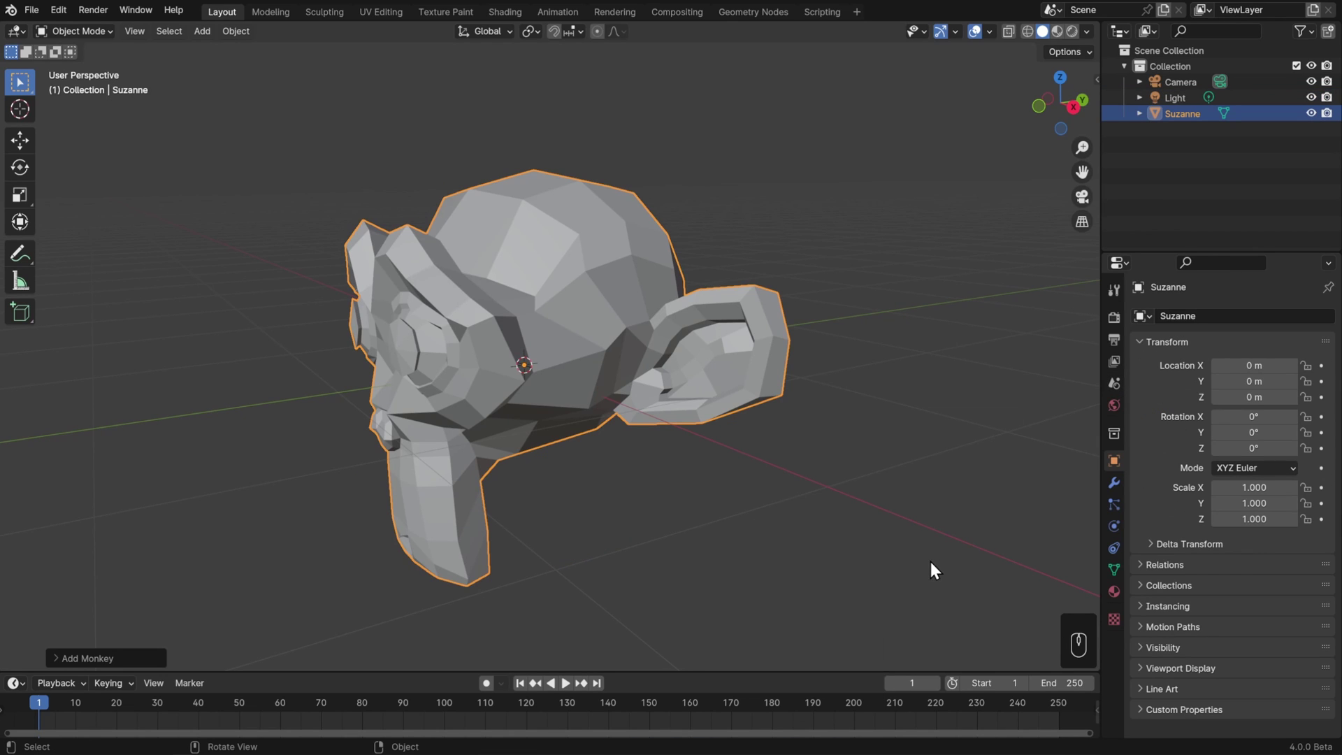
{"action": "middle_click_drag", "start_coordinate": [723, 521], "coordinate": [880, 531]}
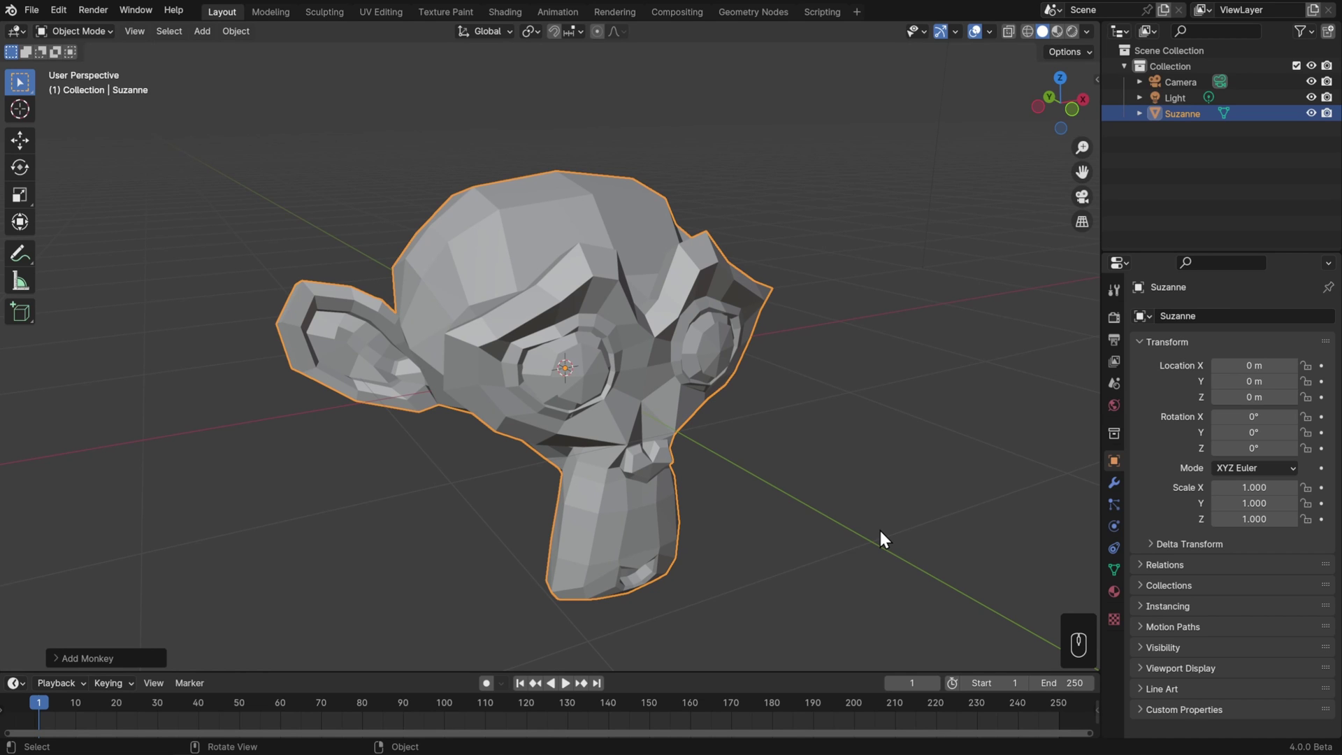
{"action": "mouse_move", "coordinate": [880, 448]}
{"action": "middle_mouse_down"}
{"action": "mouse_move", "coordinate": [920, 453]}
{"action": "mouse_move", "coordinate": [886, 451]}
{"action": "middle_mouse_up"}
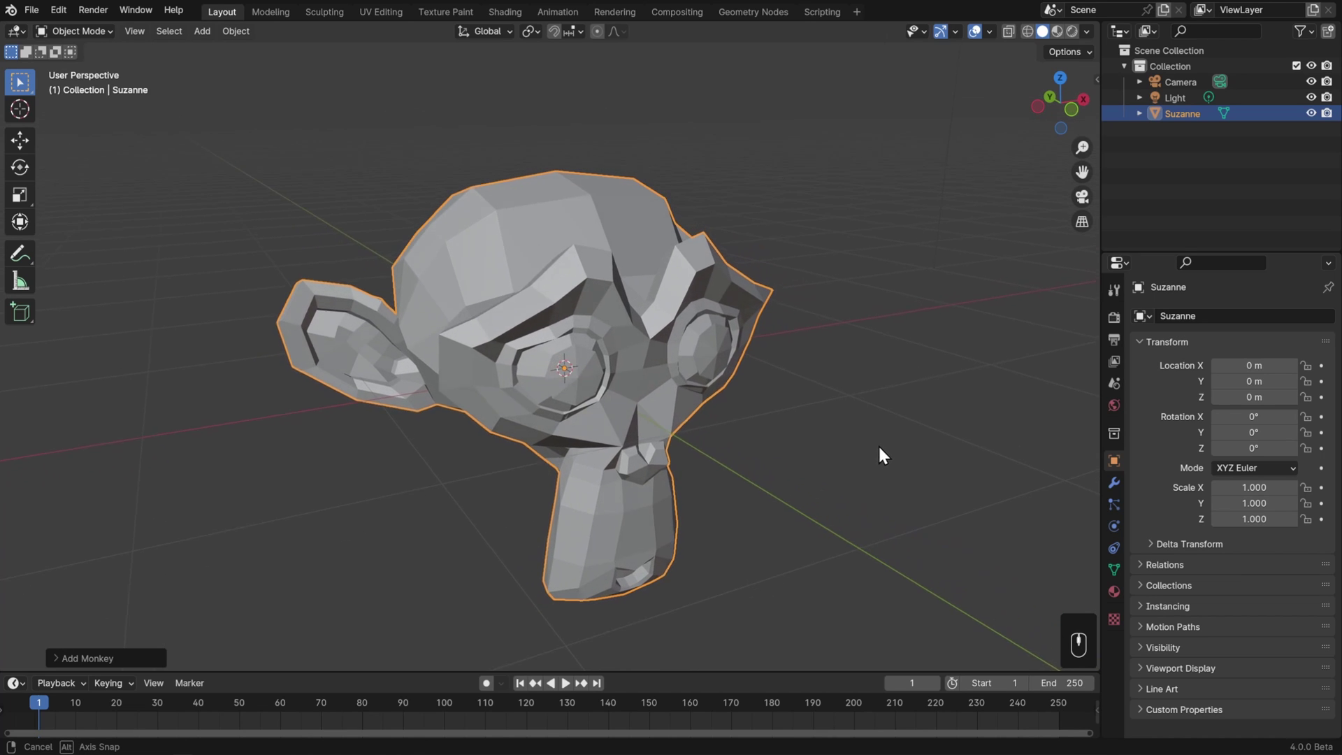
{"action": "middle_click_drag", "start_coordinate": [878, 448], "coordinate": [878, 447]}
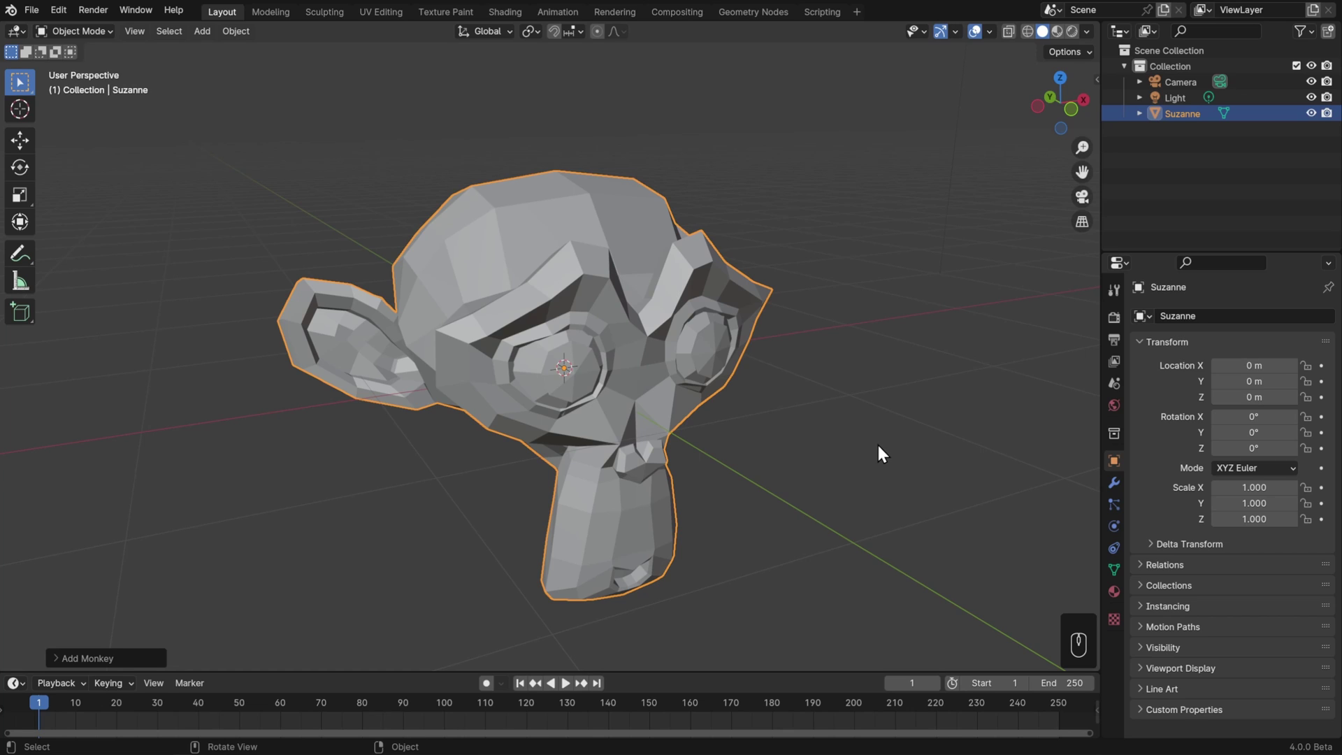
Step: Shade Suzanne smooth from the Object menu, switch to flat, then back to smooth
{"action": "left_click", "coordinate": [236, 32]}
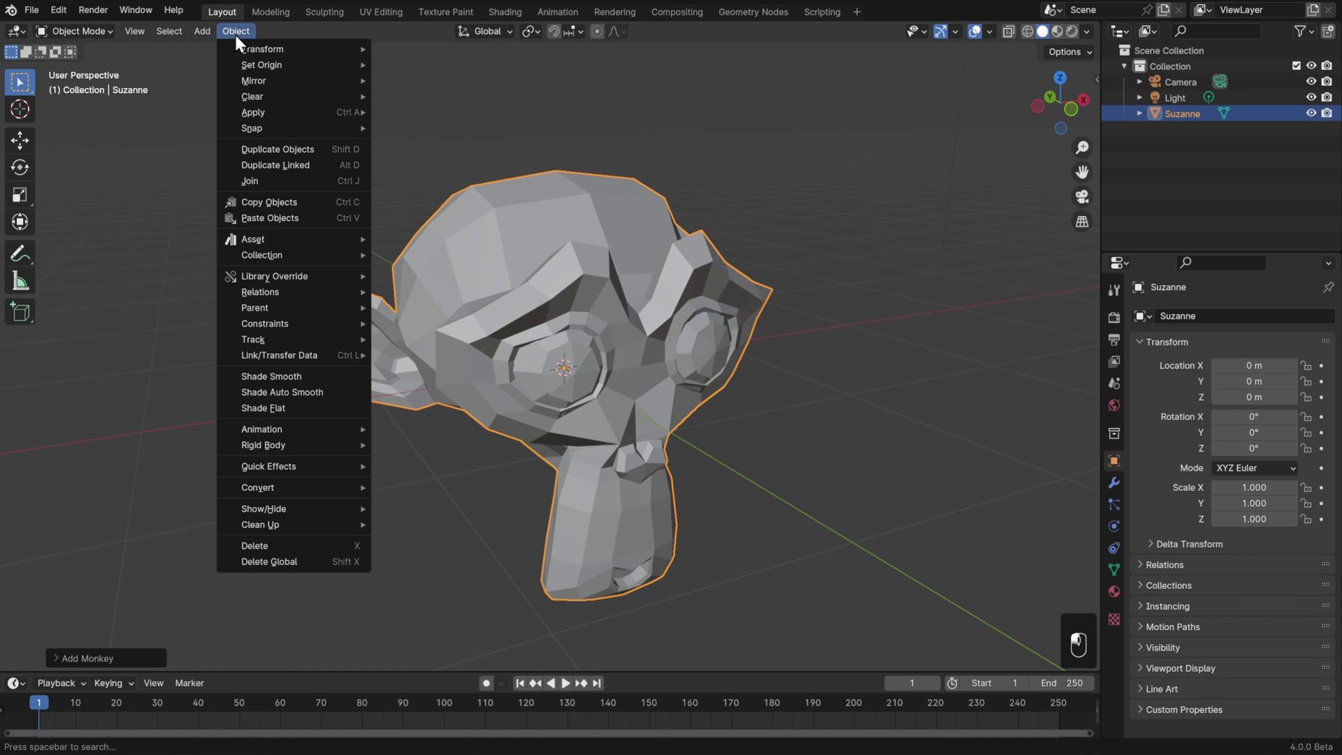
{"action": "left_click", "coordinate": [302, 389]}
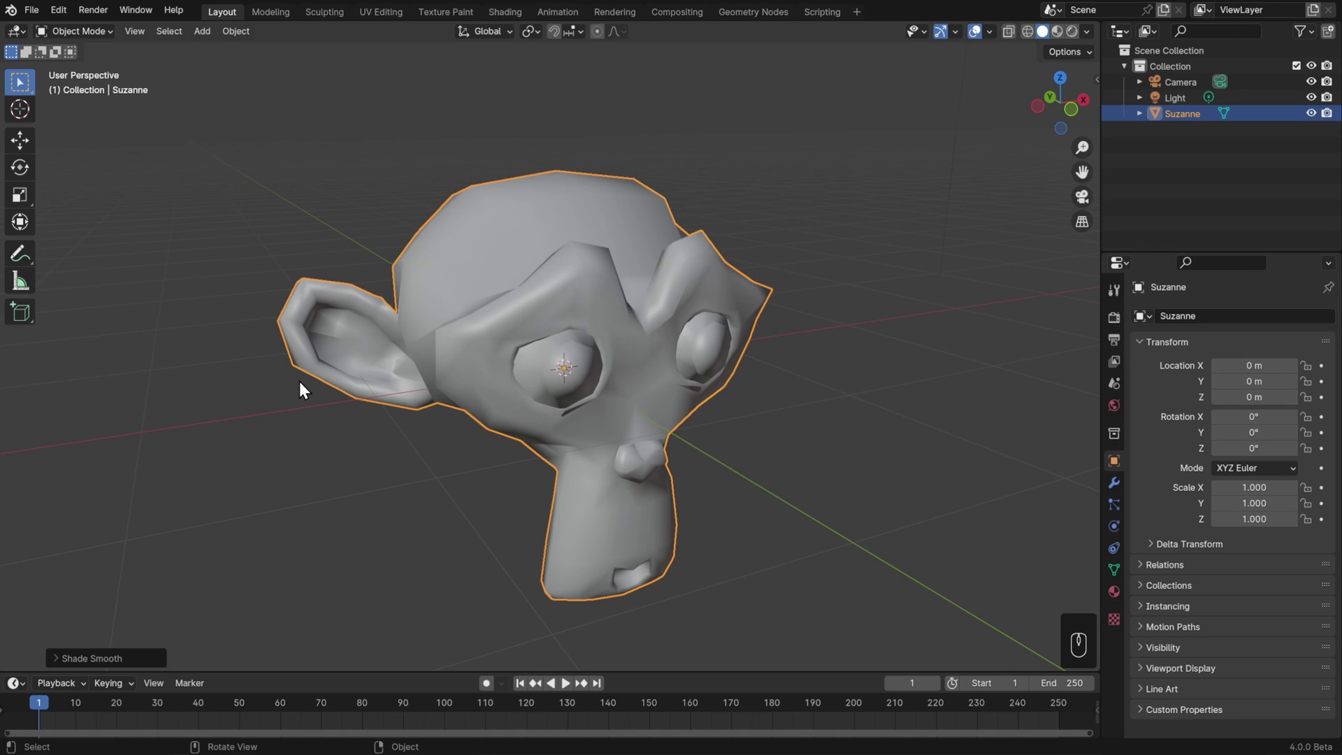
{"action": "right_click", "coordinate": [862, 196]}
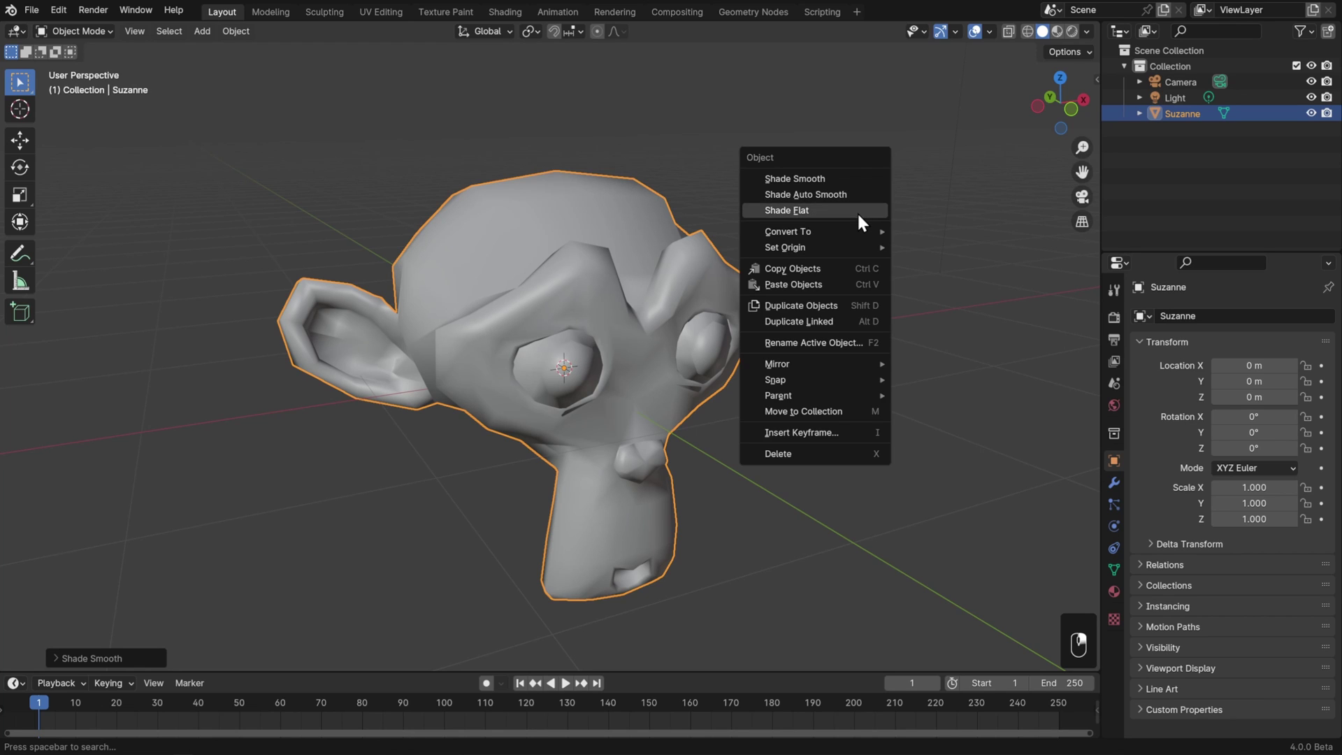
{"action": "left_click", "coordinate": [857, 211]}
{"action": "right_click", "coordinate": [857, 211]}
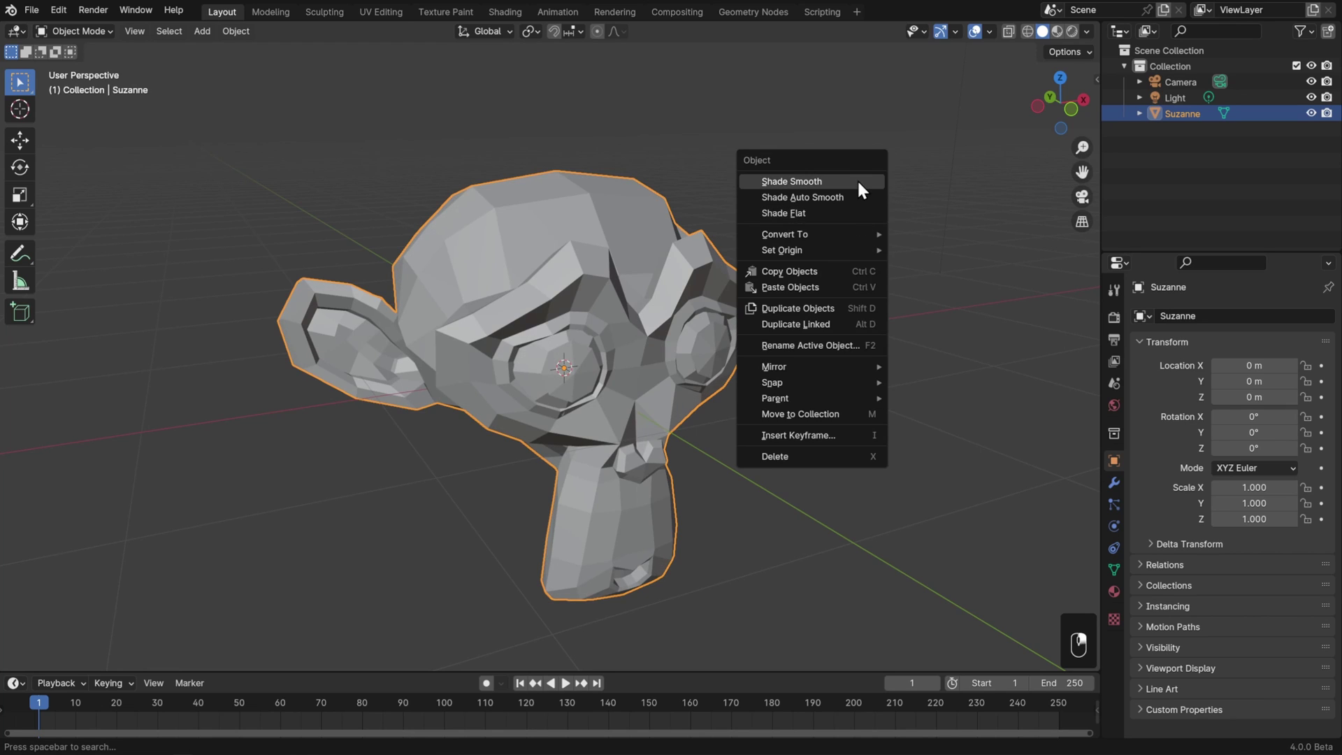
{"action": "left_click", "coordinate": [859, 182]}
{"action": "right_click", "coordinate": [858, 183]}
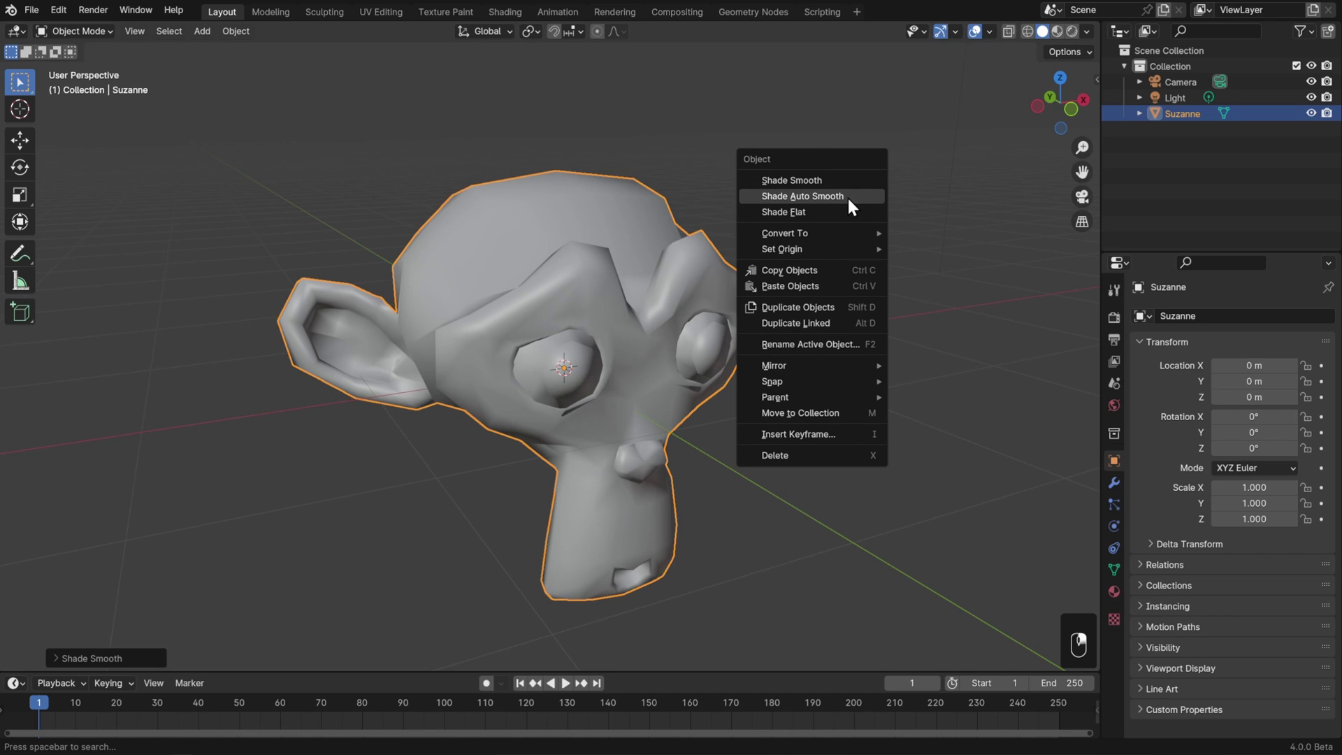
Step: Apply Shade Auto Smooth to Suzanne and raise its angle slightly above 30°
{"action": "left_click", "coordinate": [849, 200]}
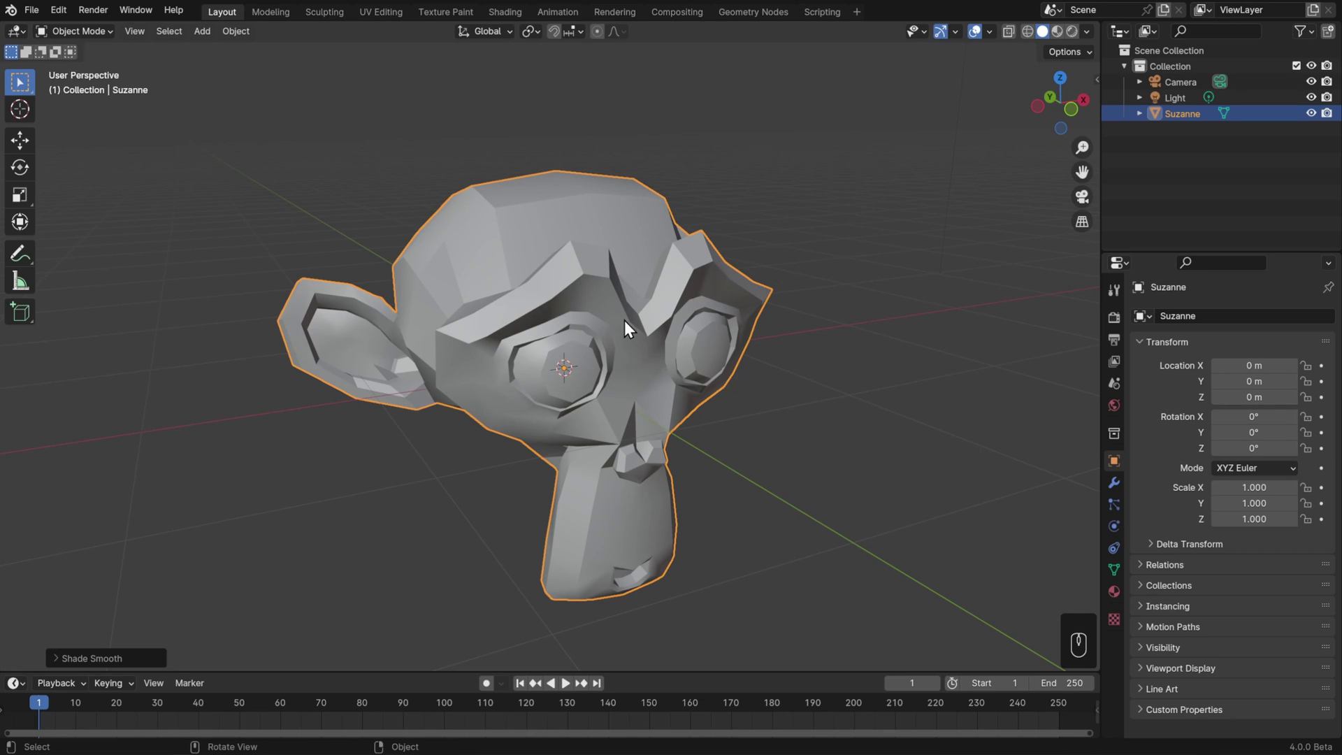
{"action": "left_click", "coordinate": [112, 661]}
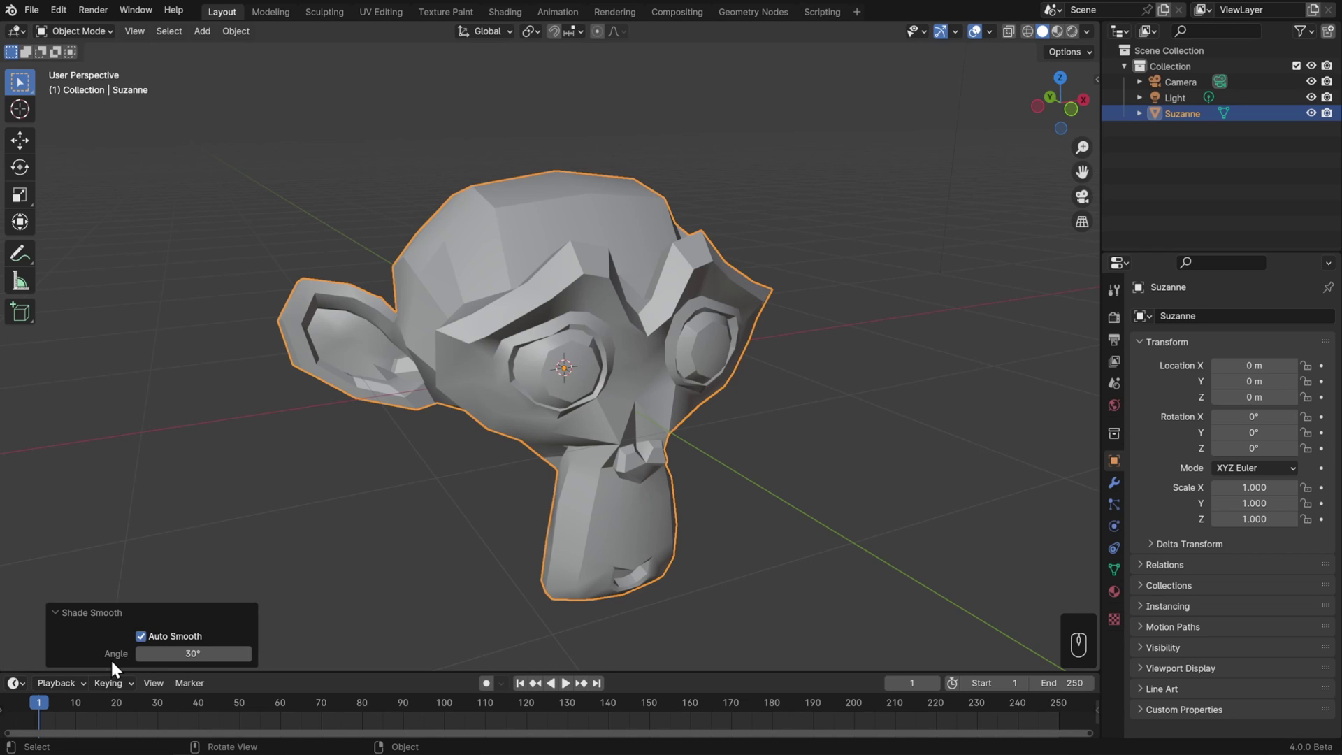
{"action": "key", "text": "F9"}
{"action": "left_click_drag", "start_coordinate": [225, 507], "coordinate": [841, 434]}
{"action": "mouse_move", "coordinate": [193, 654]}
{"action": "left_mouse_down"}
{"action": "mouse_move", "coordinate": [238, 654]}
{"action": "mouse_move", "coordinate": [183, 653]}
{"action": "left_mouse_up"}
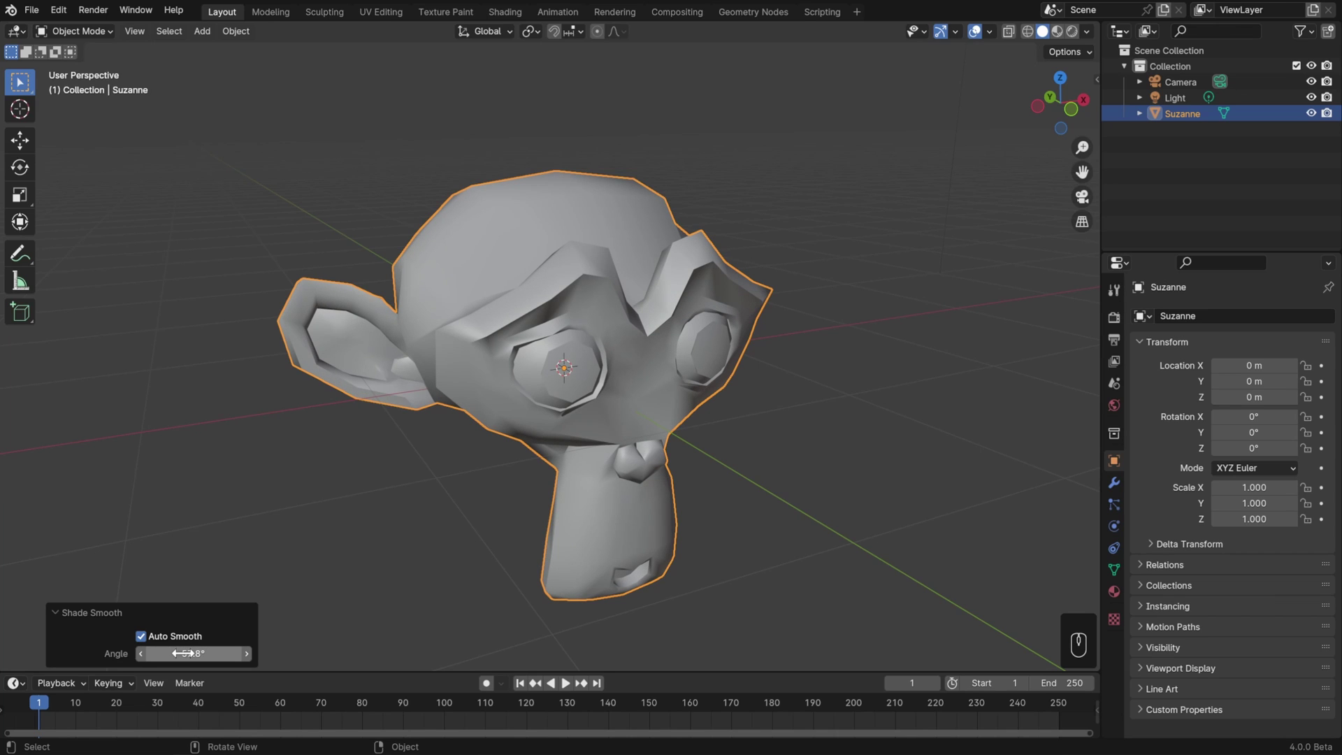
Step: Select four forehead faces in face mode and shade them flat, then inspect in Object Mode
{"action": "key", "text": "Tab"}
{"action": "middle_click_drag", "start_coordinate": [445, 378], "coordinate": [603, 404]}
{"action": "key", "text": "3"}
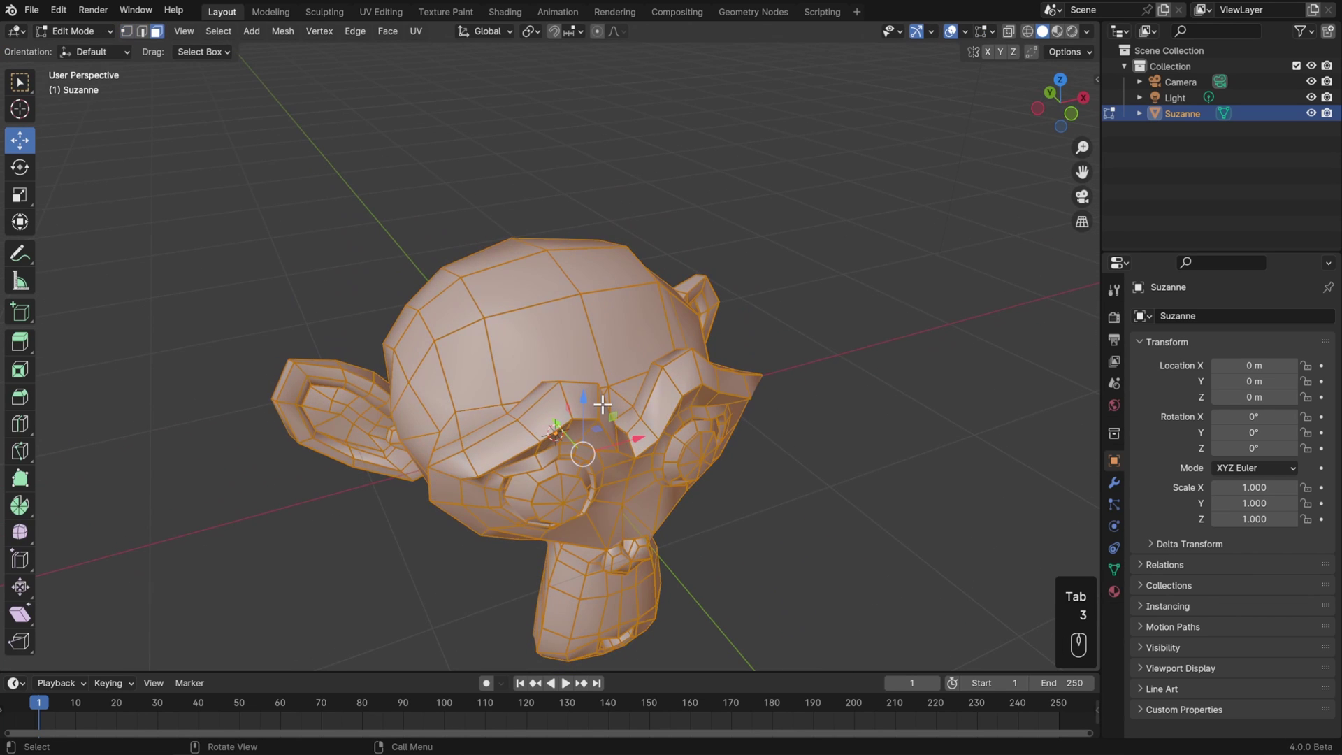
{"action": "left_click", "coordinate": [573, 356]}
{"action": "left_click", "coordinate": [633, 332], "text": "shift"}
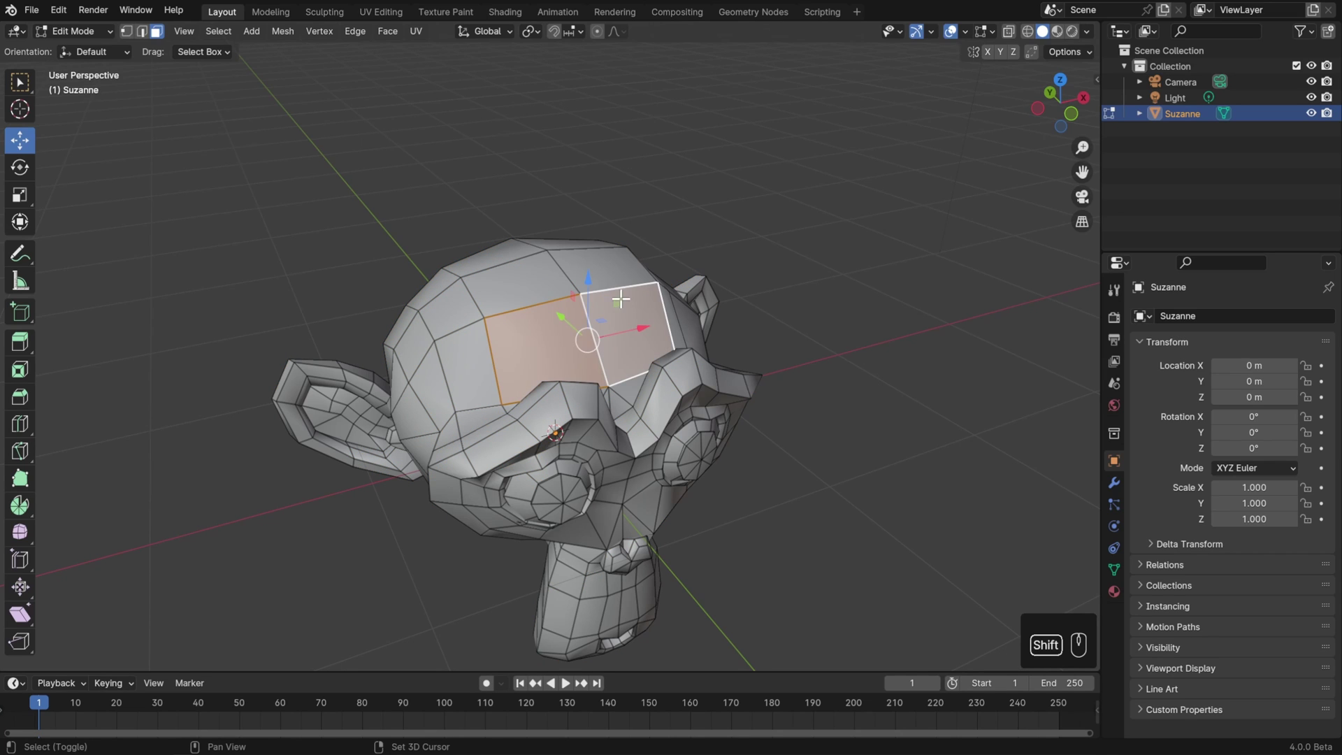
{"action": "left_click", "coordinate": [599, 267], "text": "shift"}
{"action": "left_click", "coordinate": [538, 283], "text": "shift"}
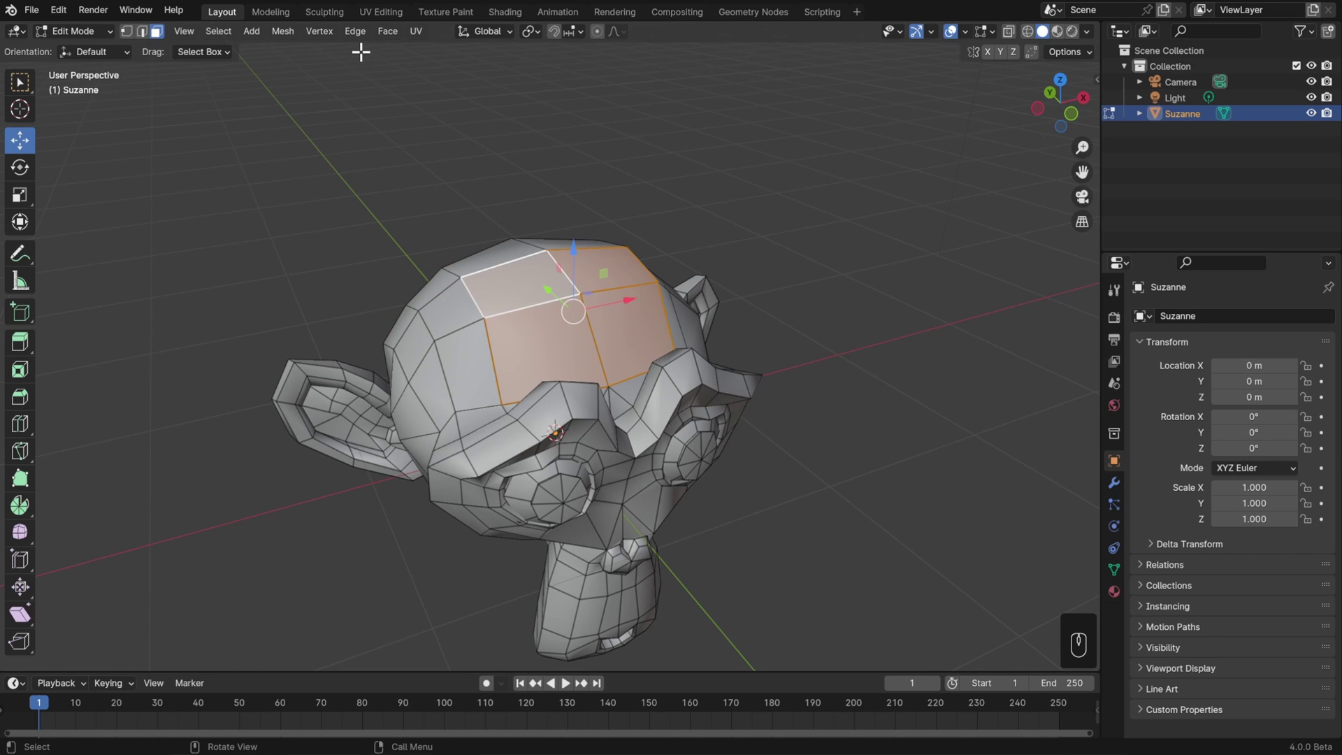
{"action": "left_click", "coordinate": [387, 32]}
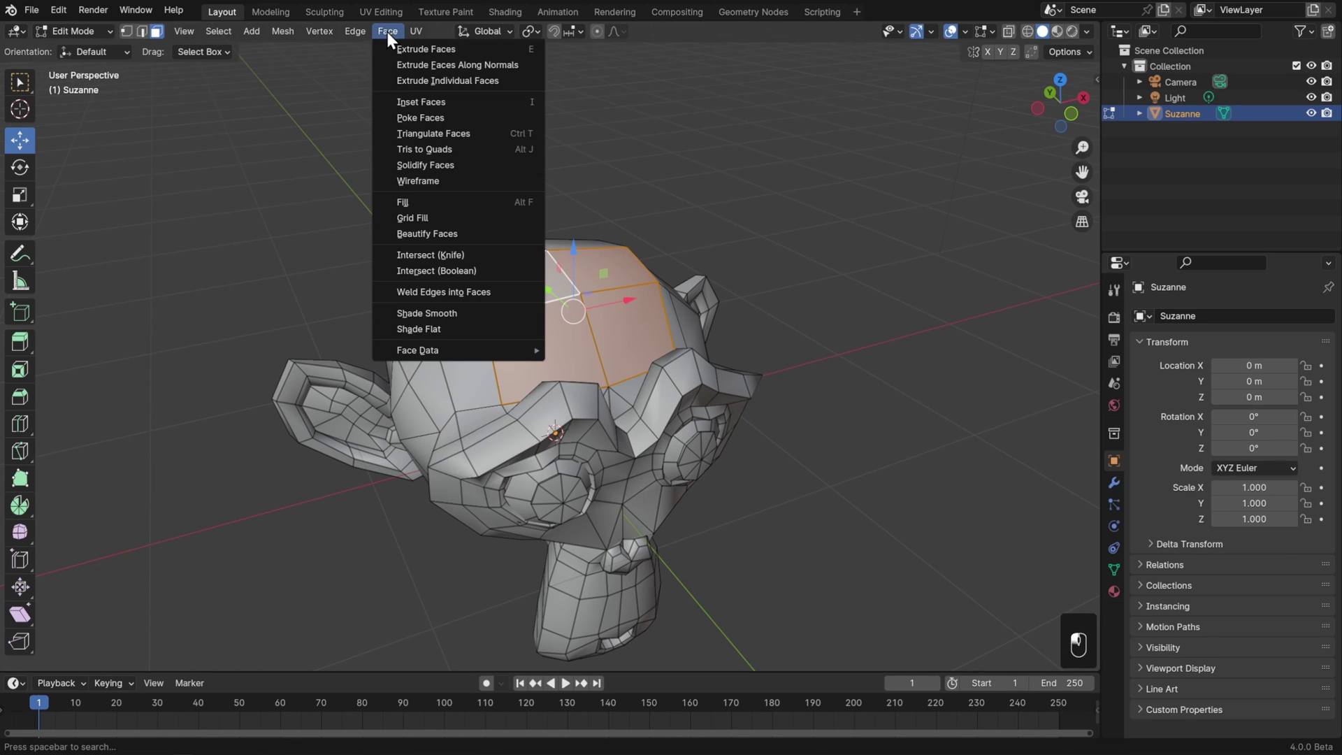
{"action": "left_click", "coordinate": [460, 327]}
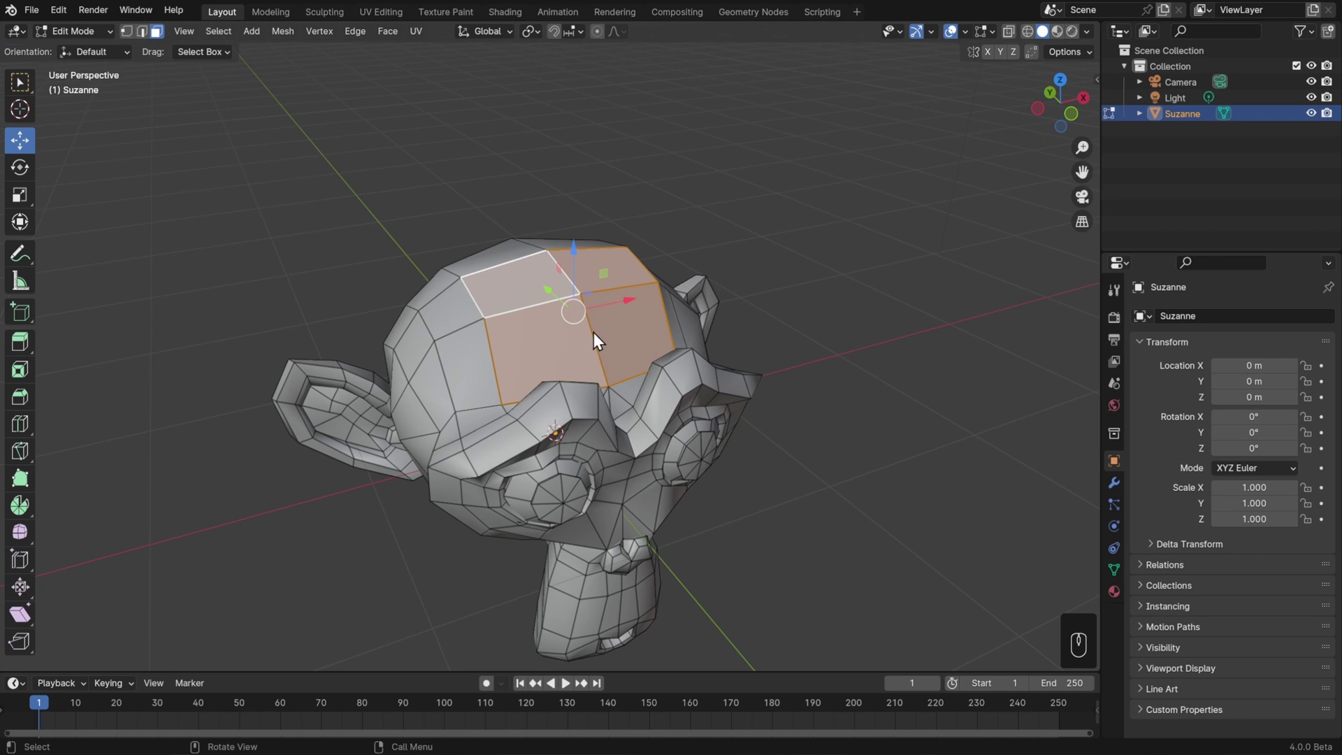
{"action": "key", "text": "Tab"}
{"action": "middle_click_drag", "start_coordinate": [513, 329], "coordinate": [549, 362]}
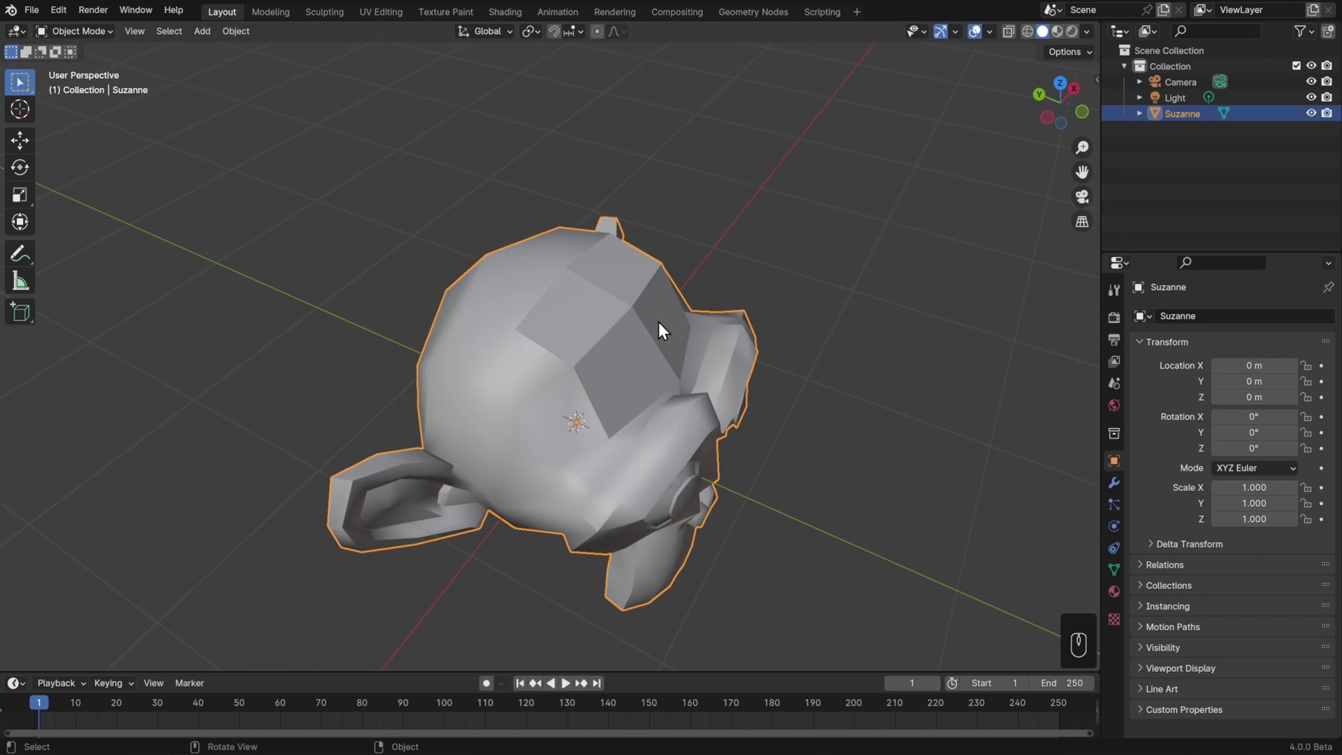
Step: Complete the edge loop around the patch in edge mode and mark those edges sharp
{"action": "key", "text": "Tab"}
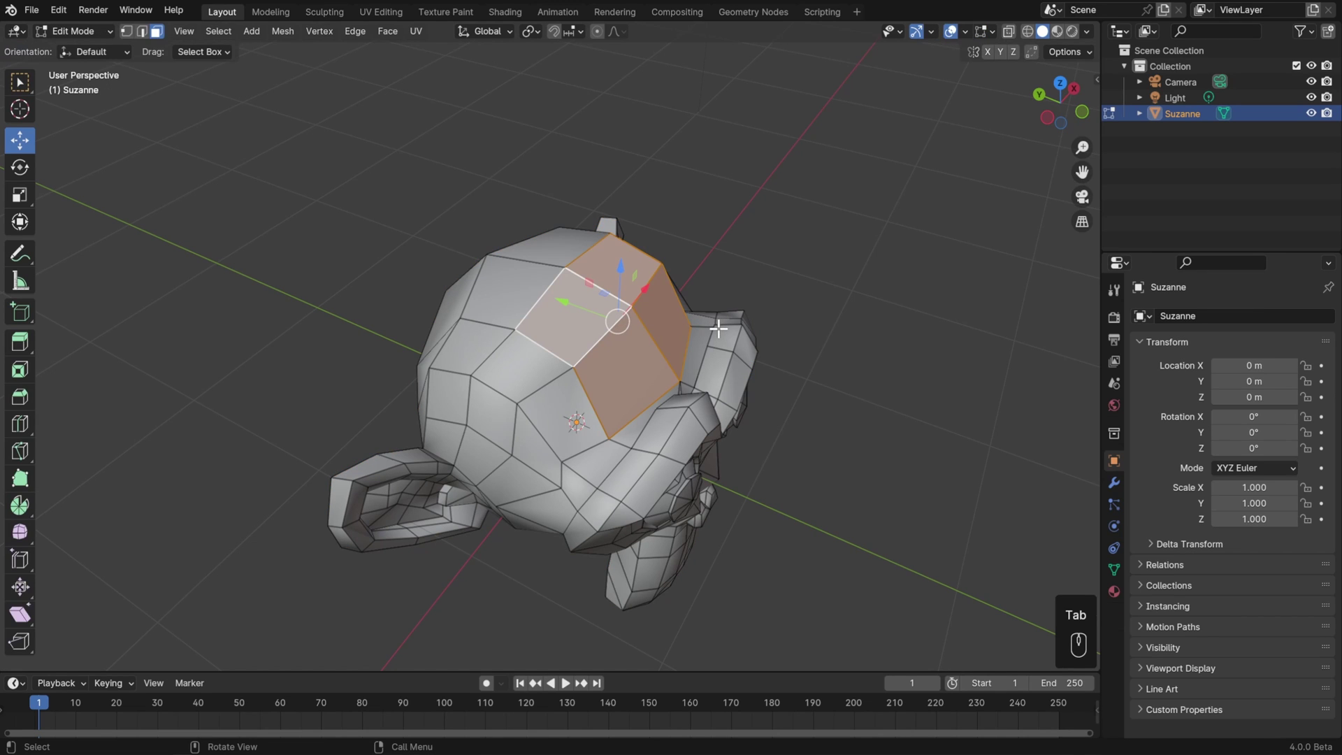
{"action": "middle_click_drag", "start_coordinate": [701, 333], "coordinate": [504, 321]}
{"action": "key", "text": "2"}
{"action": "left_click", "coordinate": [470, 286], "text": "shift"}
{"action": "middle_click_drag", "start_coordinate": [458, 259], "coordinate": [503, 320]}
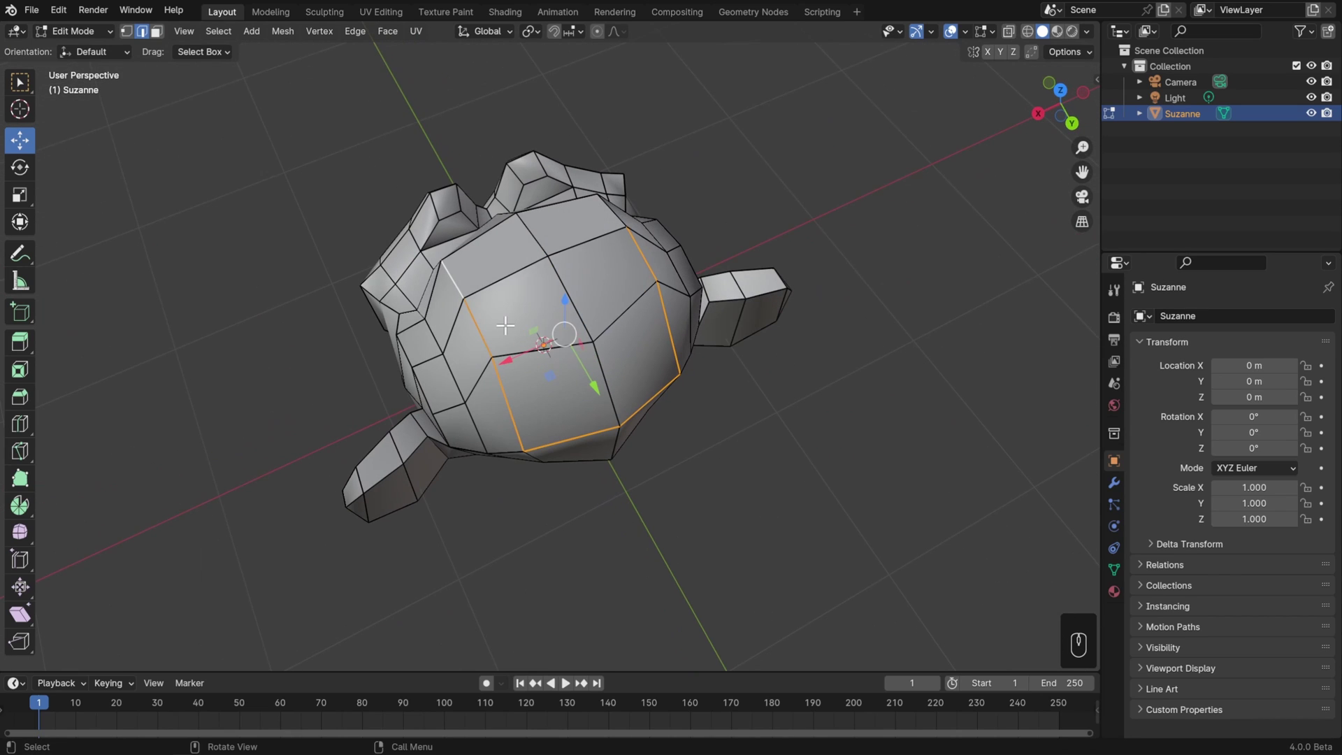
{"action": "left_click", "coordinate": [356, 31]}
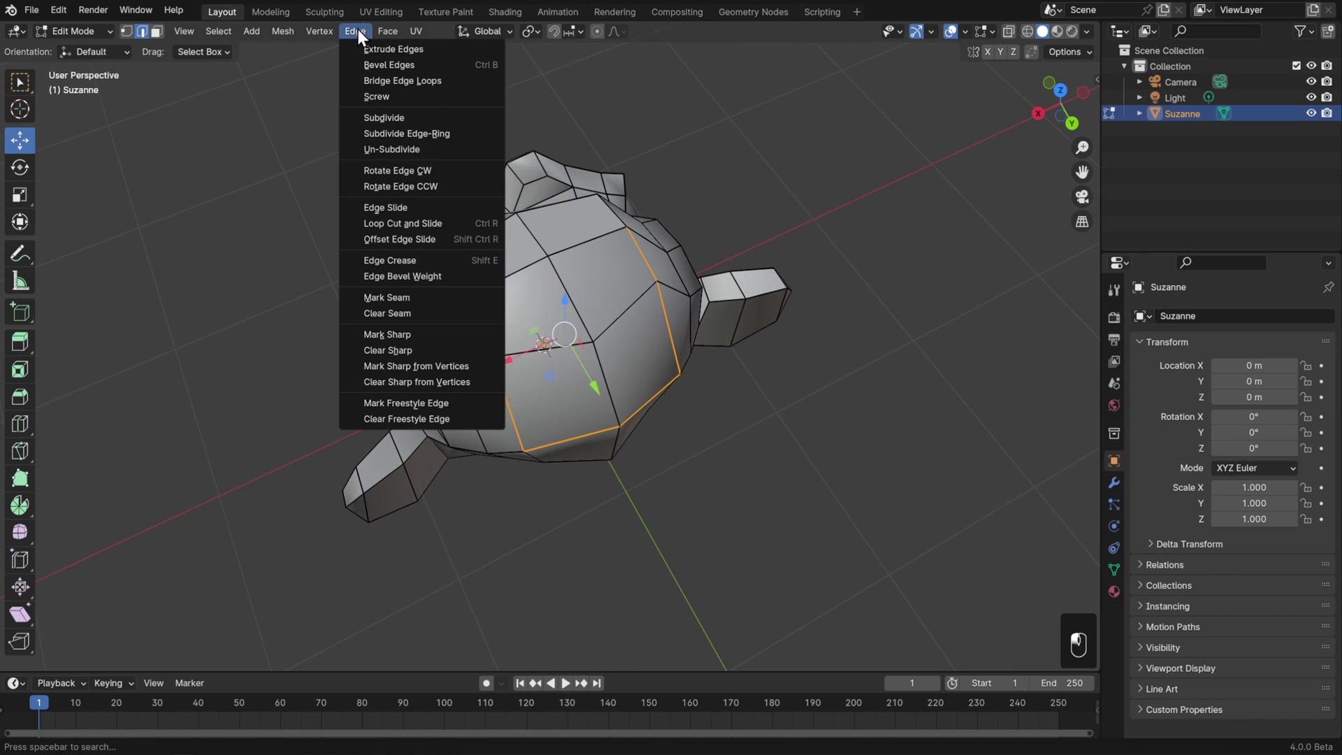
{"action": "left_click", "coordinate": [416, 333]}
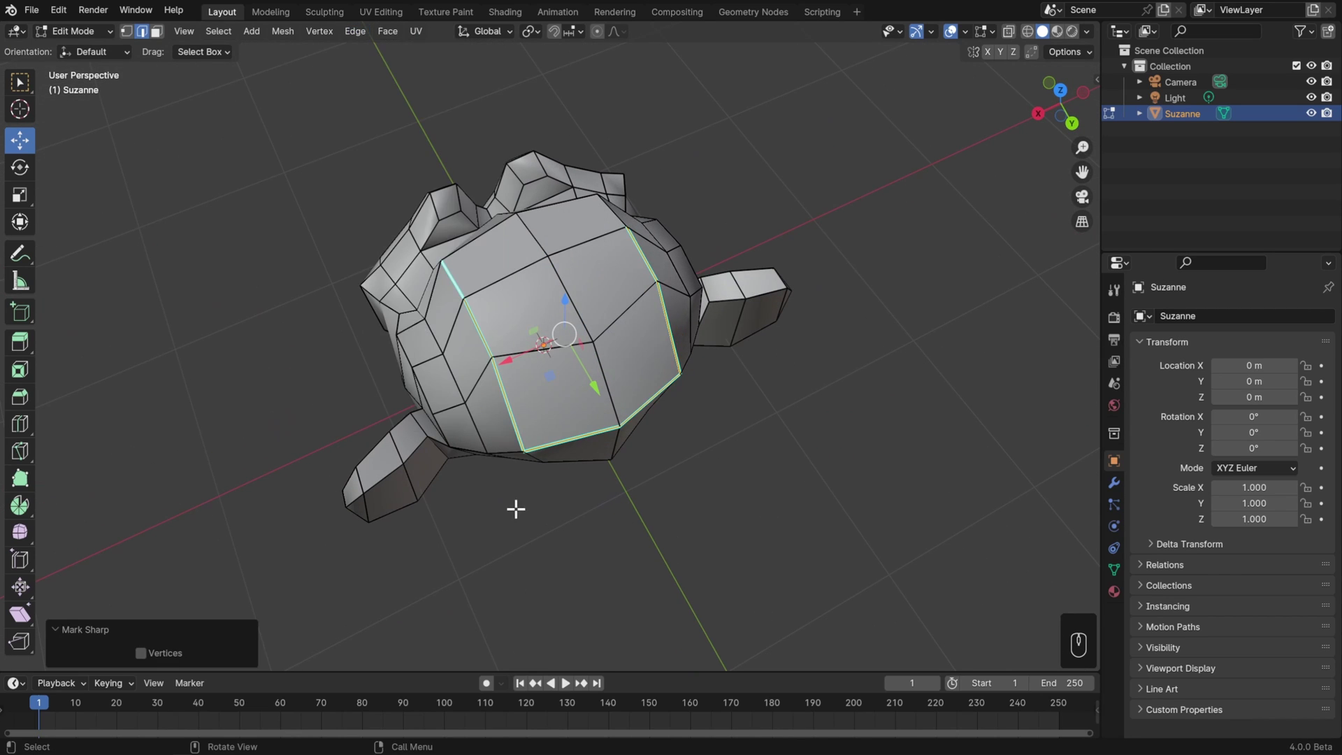
{"action": "key", "text": "Tab"}
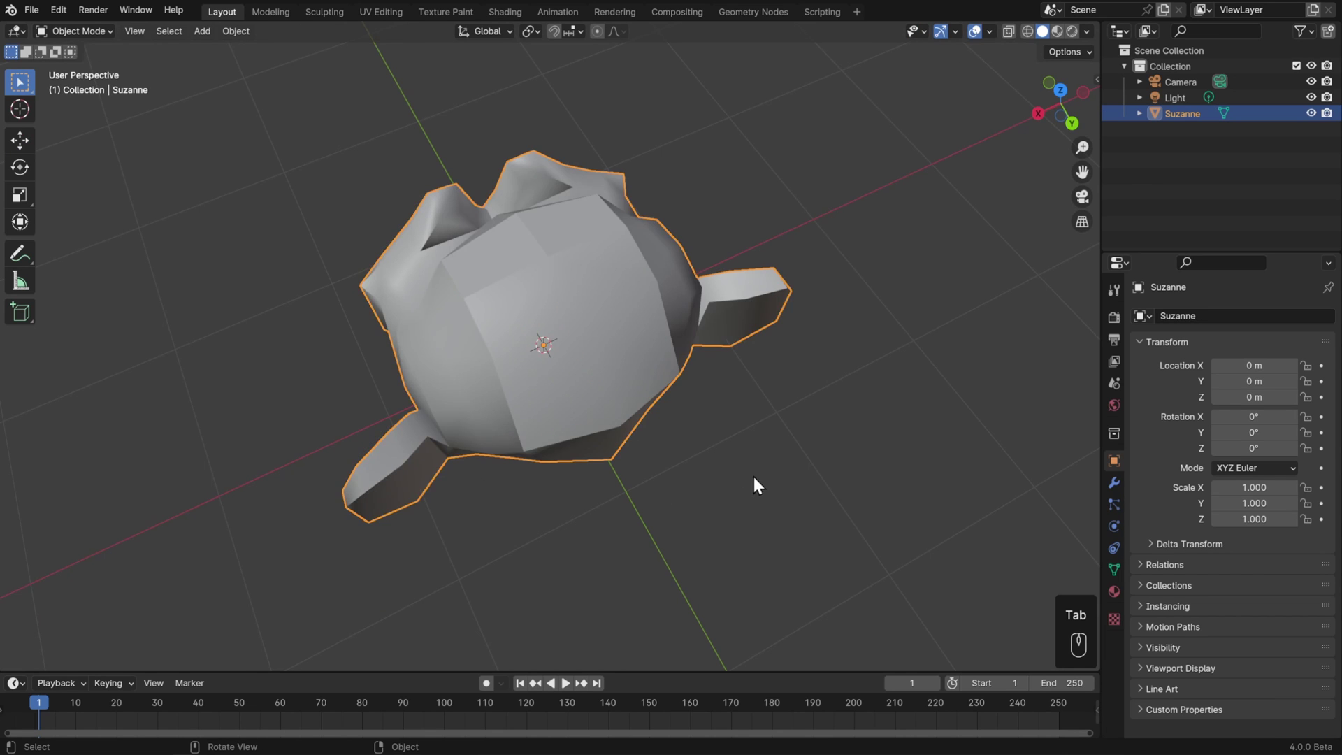
Step: Shade Suzanne smooth, inspect it, then revert it to flat shading
{"action": "middle_click_drag", "start_coordinate": [752, 479], "coordinate": [667, 400]}
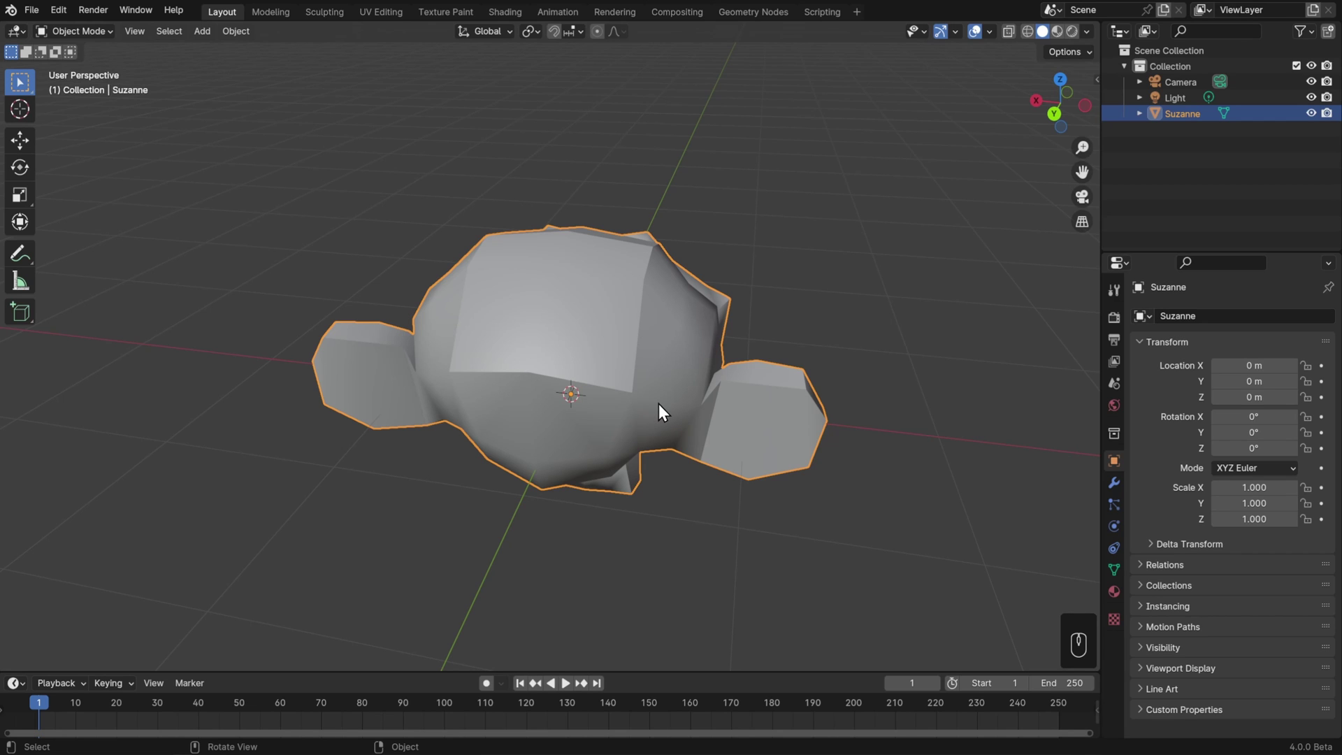
{"action": "middle_click_drag", "start_coordinate": [659, 404], "coordinate": [568, 411]}
{"action": "right_click", "coordinate": [839, 266]}
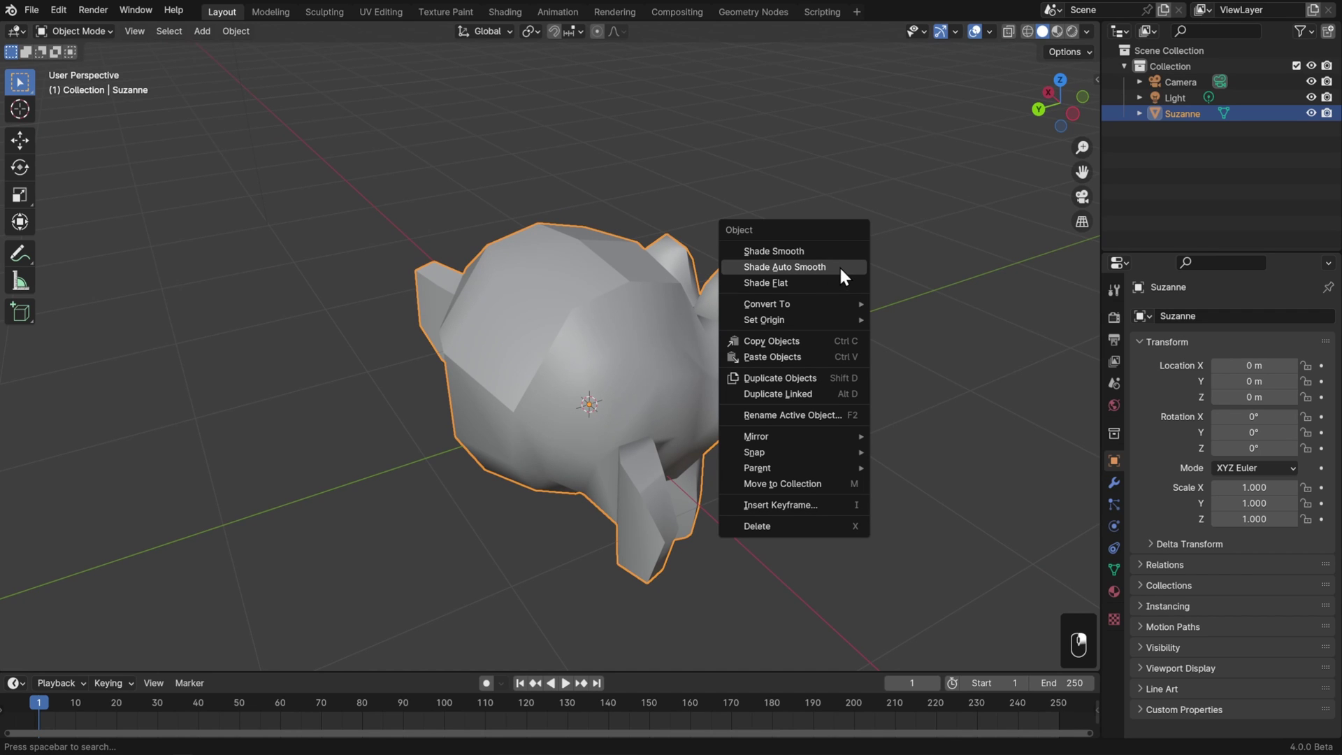
{"action": "left_click", "coordinate": [786, 251]}
{"action": "middle_click_drag", "start_coordinate": [791, 245], "coordinate": [756, 350]}
{"action": "right_click", "coordinate": [741, 288]}
{"action": "left_click", "coordinate": [717, 317]}
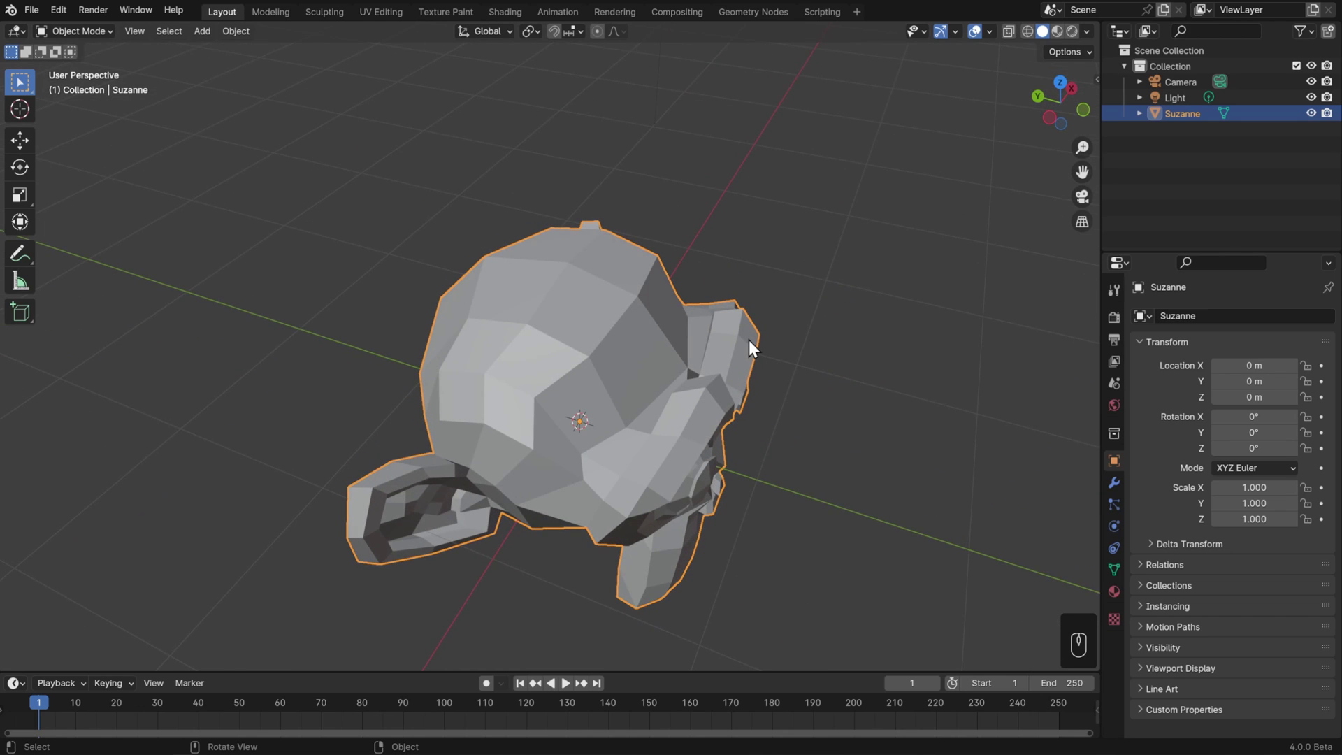
Step: Apply Shade Auto Smooth to Suzanne with the angle raised to 180°
{"action": "right_click", "coordinate": [746, 339]}
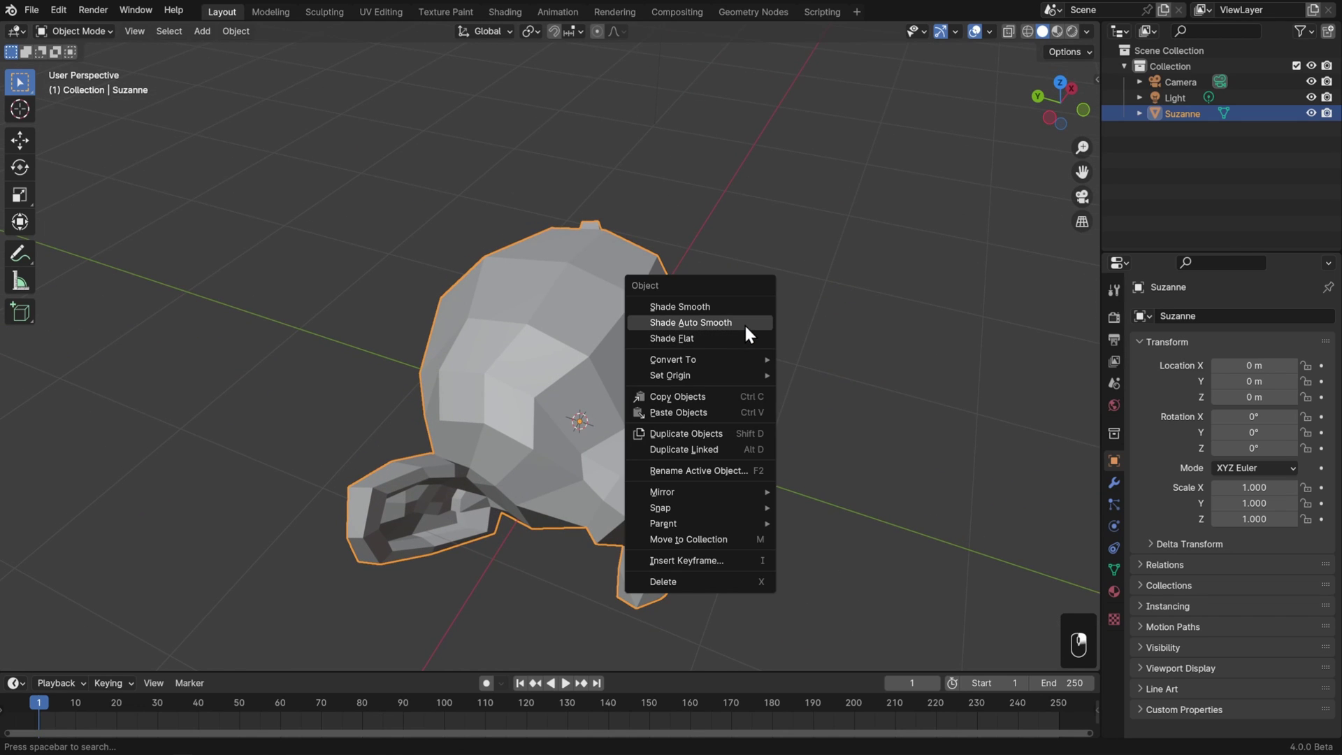
{"action": "left_click", "coordinate": [744, 323]}
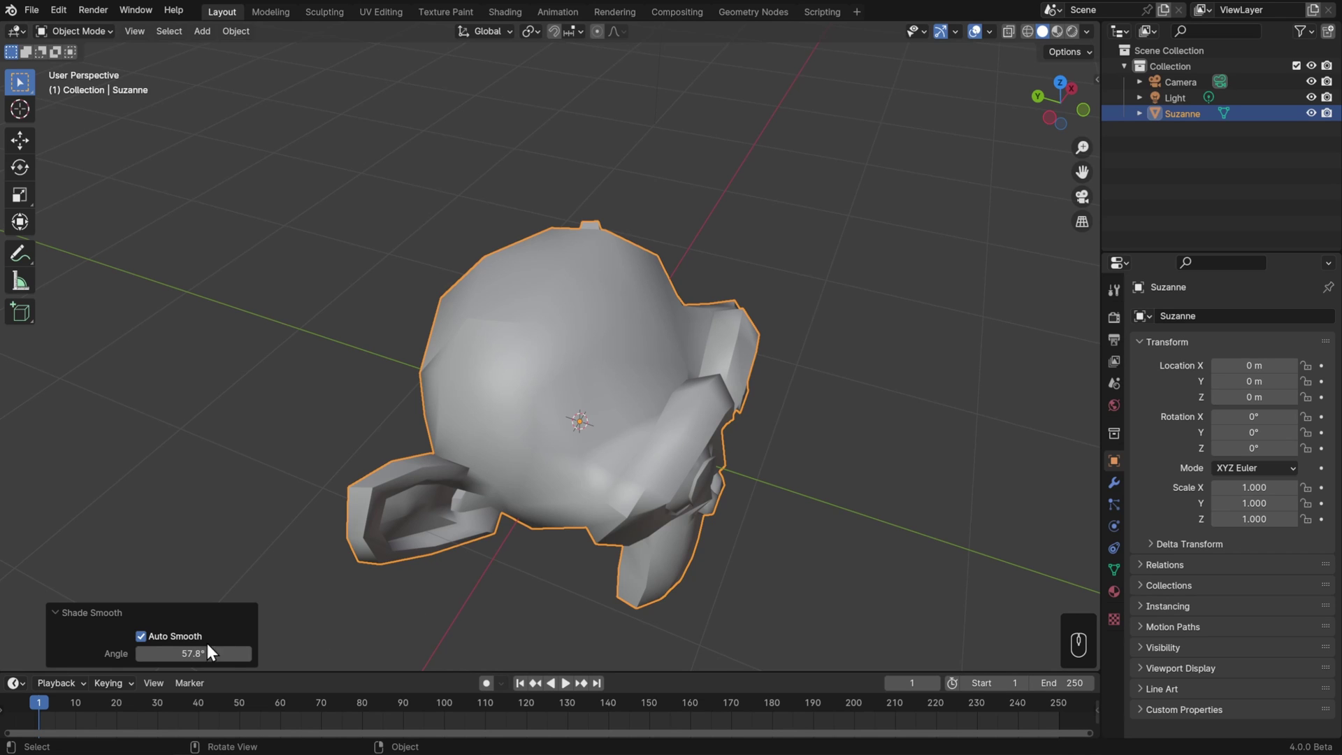
{"action": "mouse_move", "coordinate": [199, 652]}
{"action": "left_mouse_down"}
{"action": "mouse_move", "coordinate": [241, 652]}
{"action": "mouse_move", "coordinate": [187, 650]}
{"action": "left_mouse_up"}
{"action": "middle_click_drag", "start_coordinate": [414, 473], "coordinate": [485, 495]}
Step: Mark the selected edges on Suzanne's head sharp in Edit Mode, then return to Object Mode
{"action": "key", "text": "Tab"}
{"action": "middle_click_drag", "start_coordinate": [409, 404], "coordinate": [461, 392]}
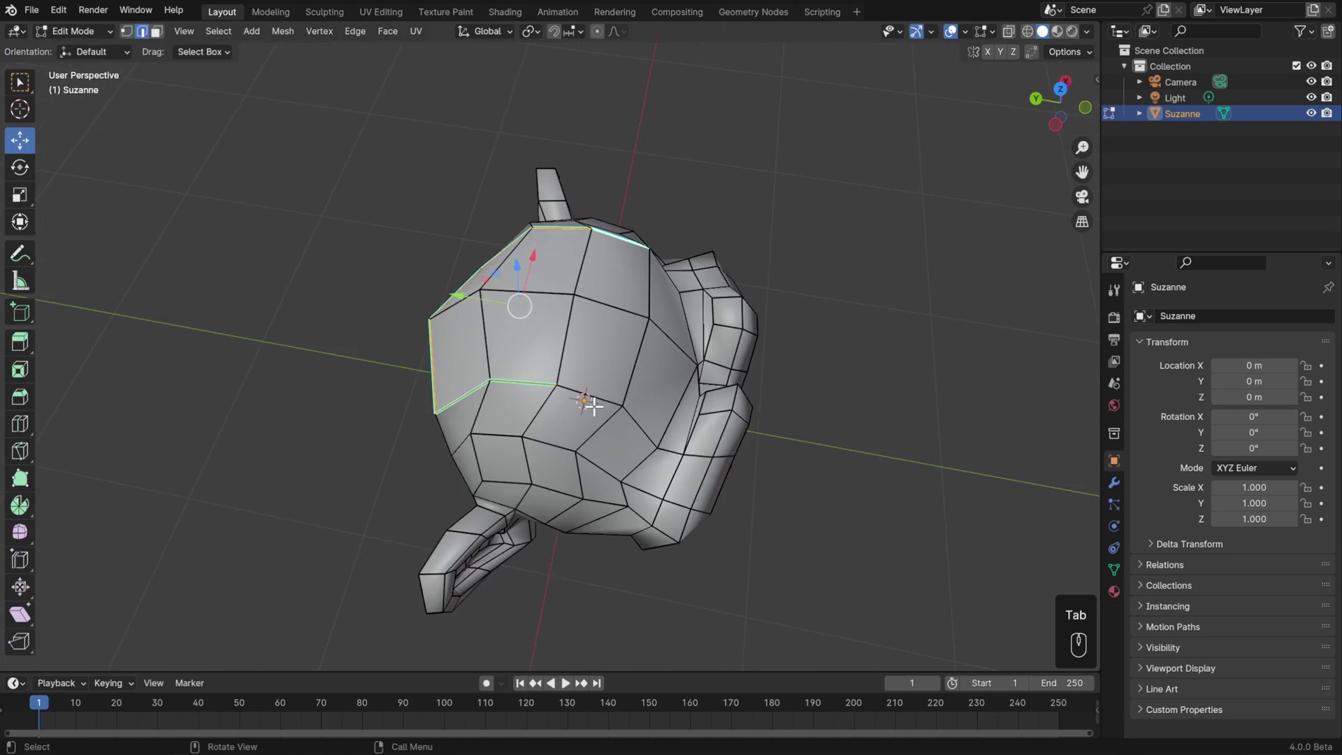
{"action": "right_click", "coordinate": [753, 292]}
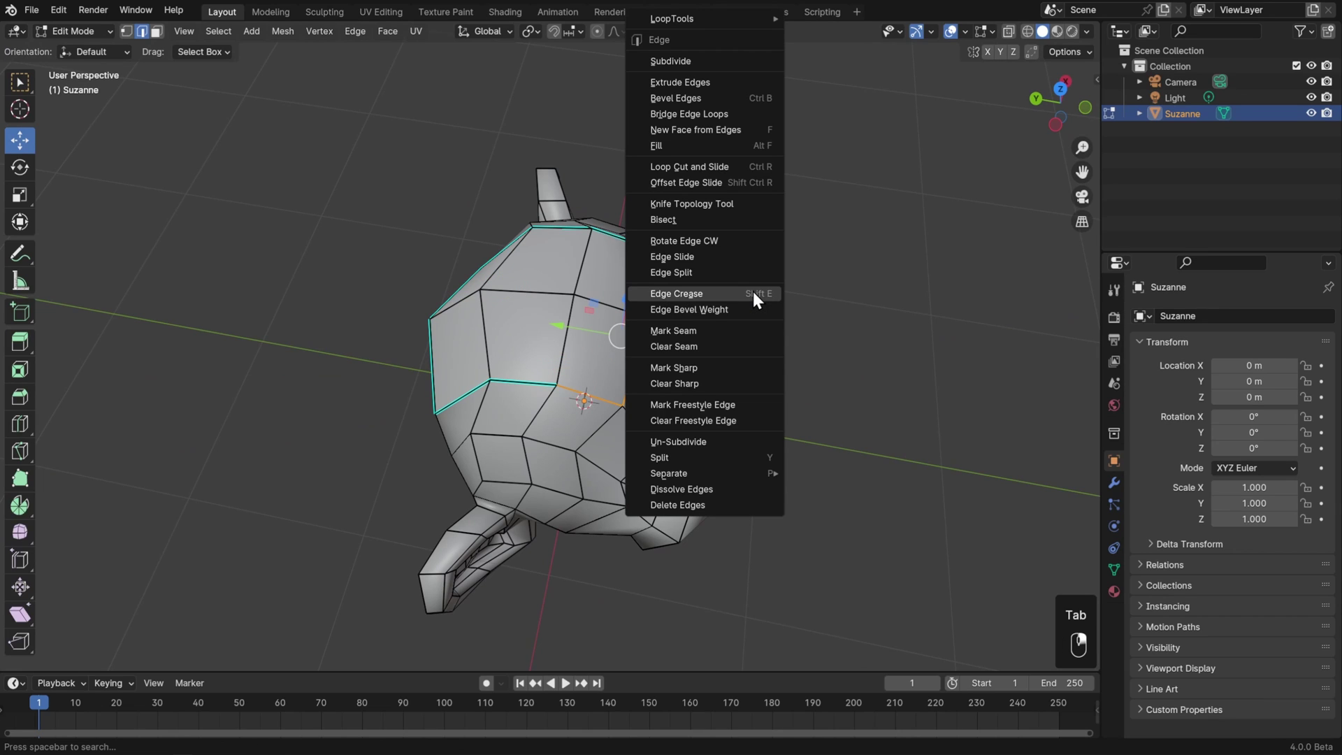
{"action": "left_click", "coordinate": [754, 369]}
{"action": "key", "text": "Tab"}
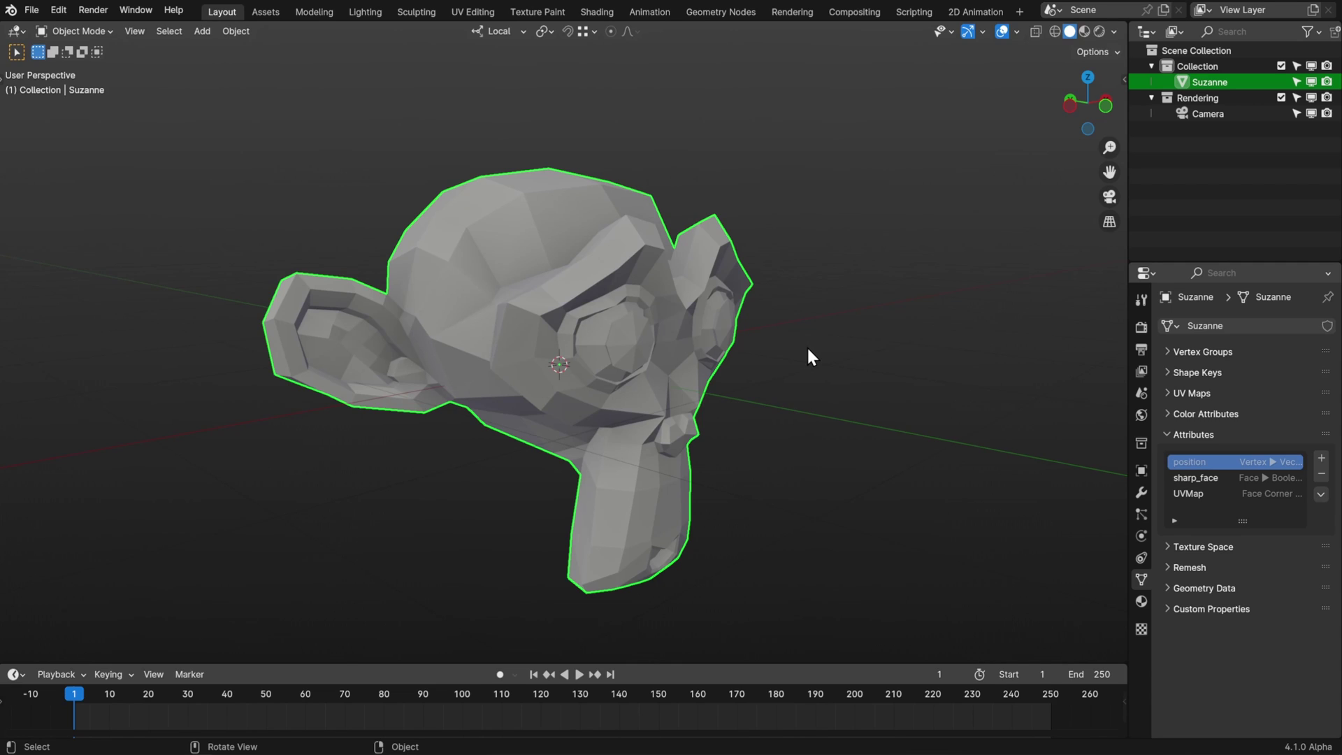
Step: Apply Shade Smooth by Angle to Suzanne and set the angle to 42.8°
{"action": "right_click", "coordinate": [807, 350]}
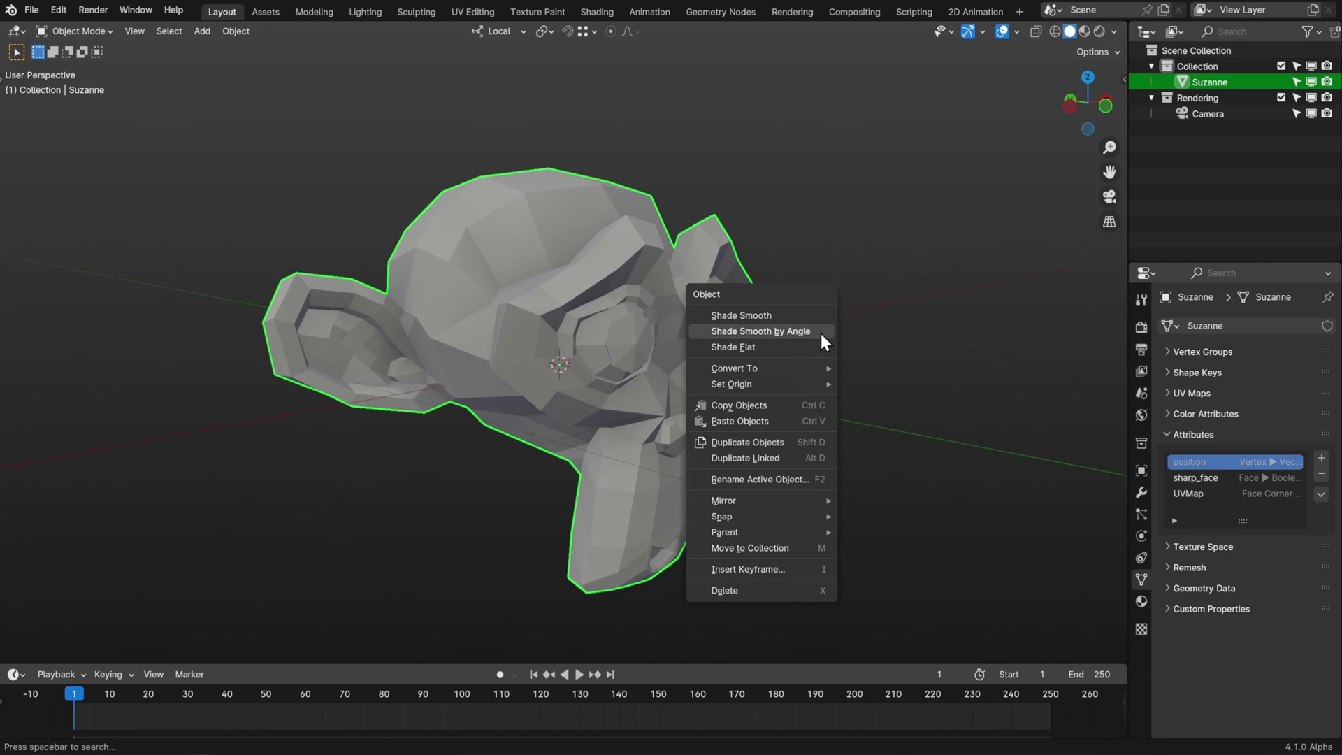
{"action": "left_click", "coordinate": [820, 334]}
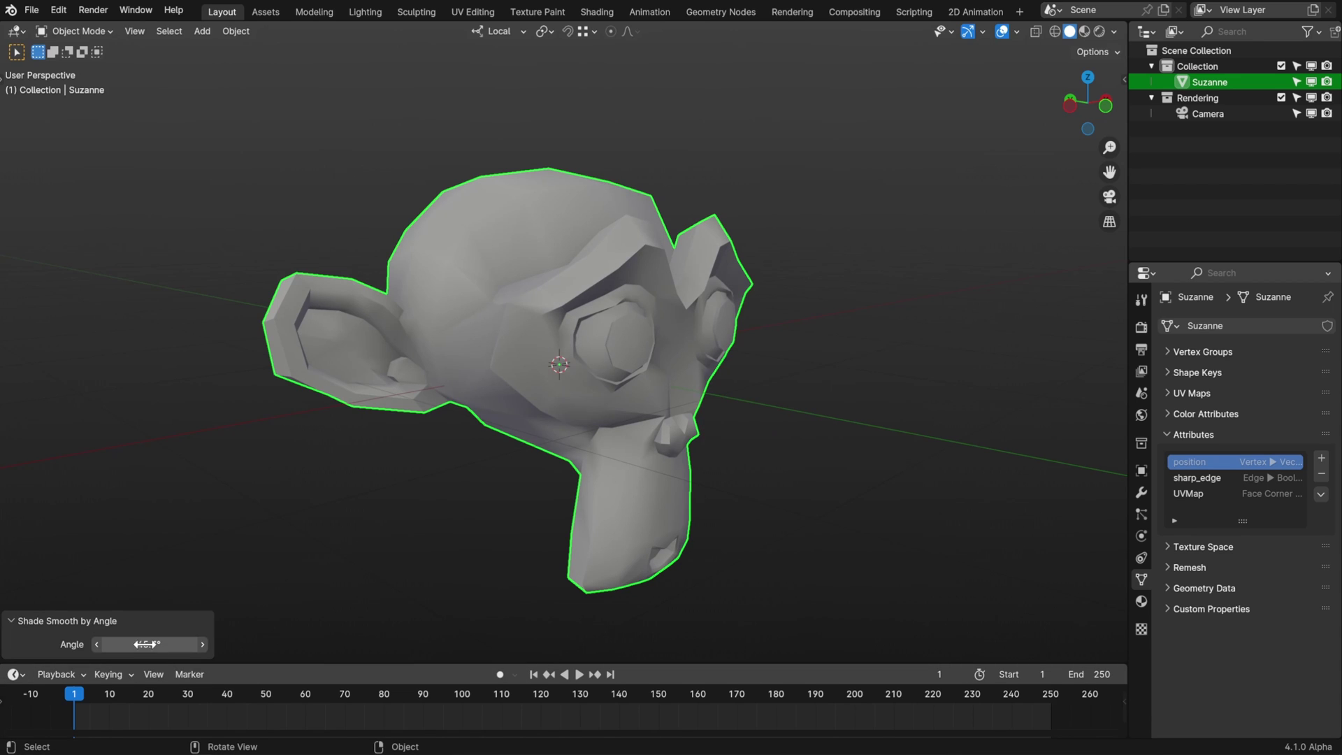
{"action": "mouse_move", "coordinate": [147, 644]}
{"action": "left_mouse_down"}
{"action": "mouse_move", "coordinate": [185, 644]}
{"action": "mouse_move", "coordinate": [127, 644]}
{"action": "left_mouse_up"}
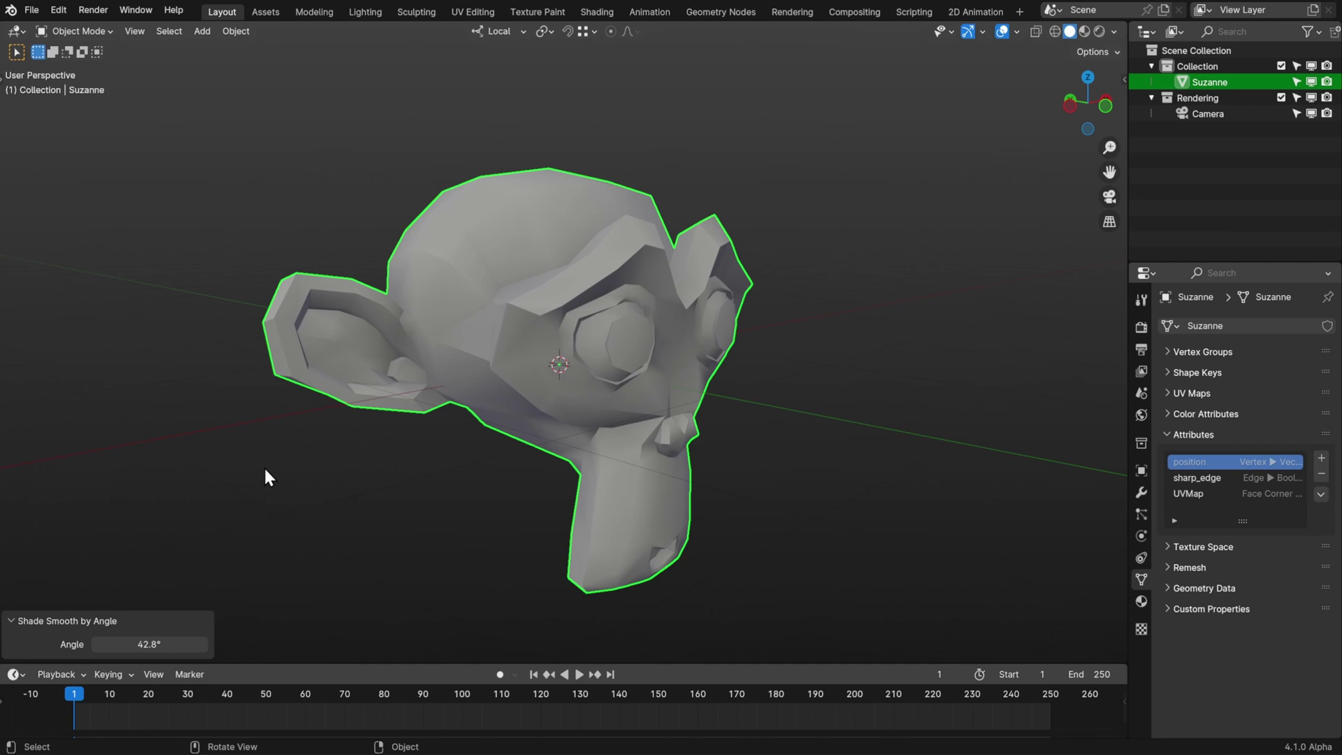
Step: Enter Edit Mode and select edges on Suzanne's head, marking a seam and then undoing it
{"action": "key", "text": "ctrl+Tab"}
{"action": "left_click", "coordinate": [514, 463]}
{"action": "middle_click_drag", "start_coordinate": [562, 353], "coordinate": [585, 379]}
{"action": "left_click", "coordinate": [503, 323]}
{"action": "left_click", "coordinate": [455, 295], "text": "shift"}
{"action": "key", "text": "ctrl+e"}
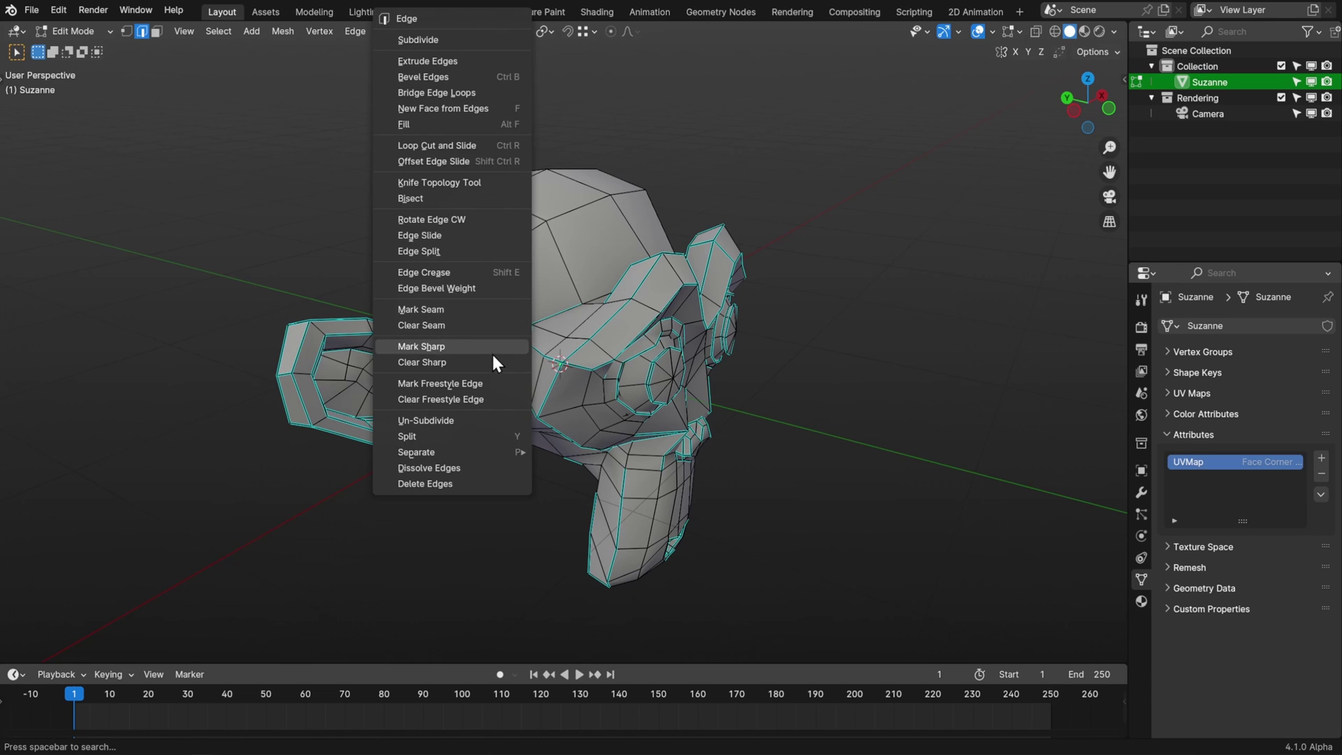
{"action": "left_click", "coordinate": [492, 352]}
{"action": "key", "text": "alt+a"}
Step: Select two forehead edges and mark them sharp
{"action": "middle_click_drag", "start_coordinate": [492, 359], "coordinate": [525, 323]}
{"action": "left_click", "coordinate": [525, 323]}
{"action": "left_click", "coordinate": [476, 281], "text": "shift"}
{"action": "key", "text": "ctrl+e"}
{"action": "left_click", "coordinate": [434, 343]}
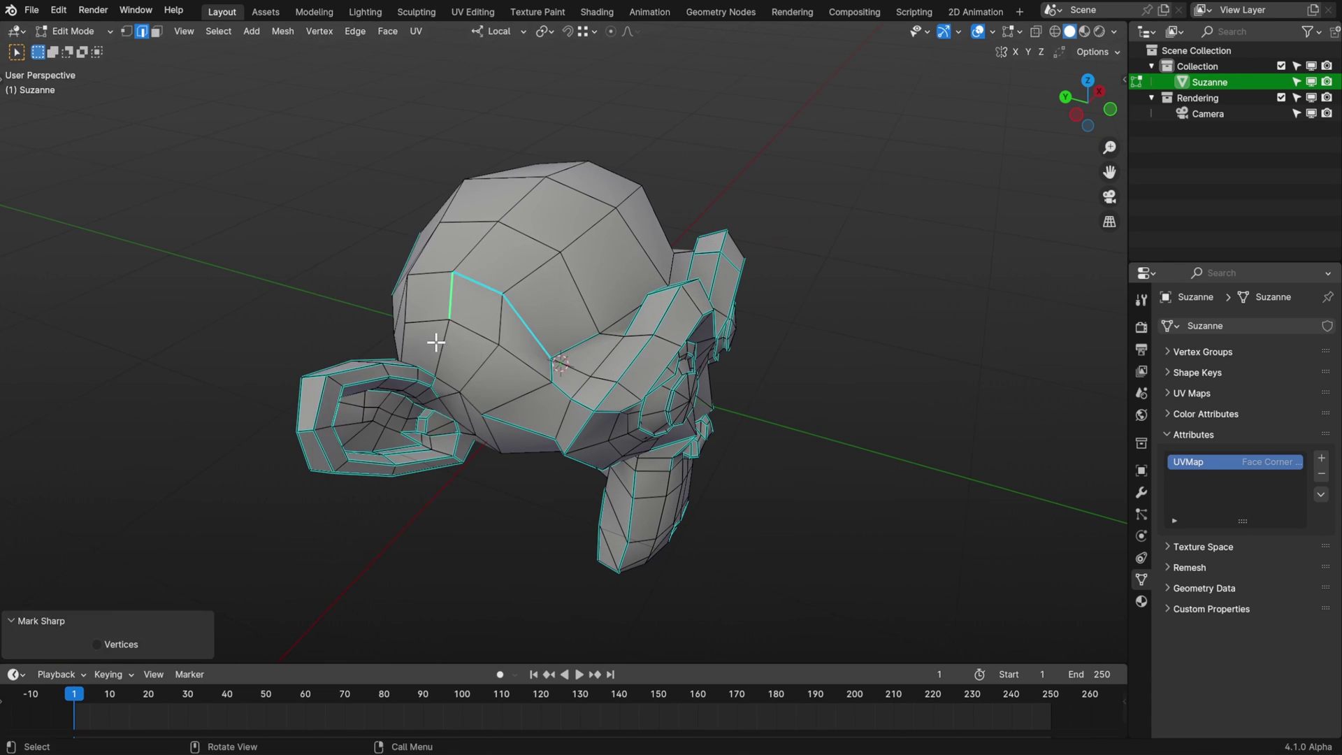
Step: Shade Suzanne flat in Object Mode and clear the edge selection in Edit Mode
{"action": "key", "text": "Tab"}
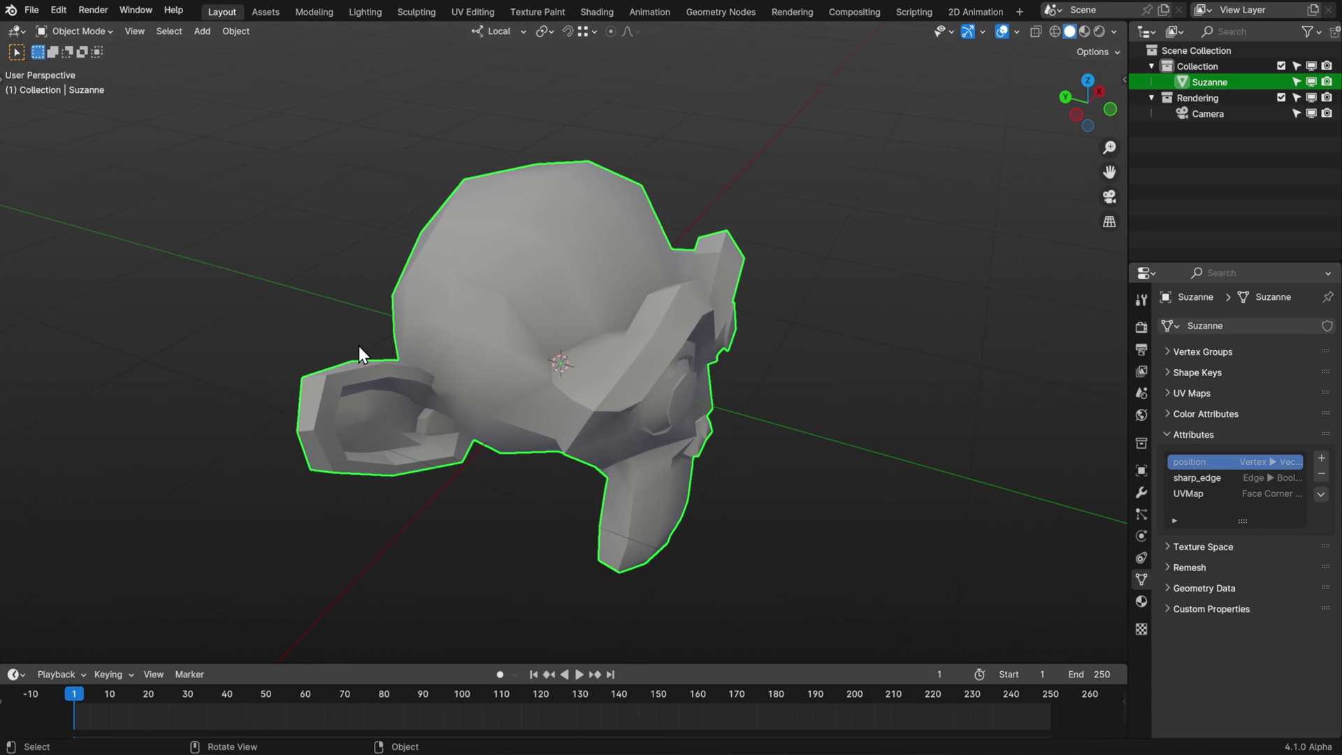
{"action": "right_click", "coordinate": [359, 346]}
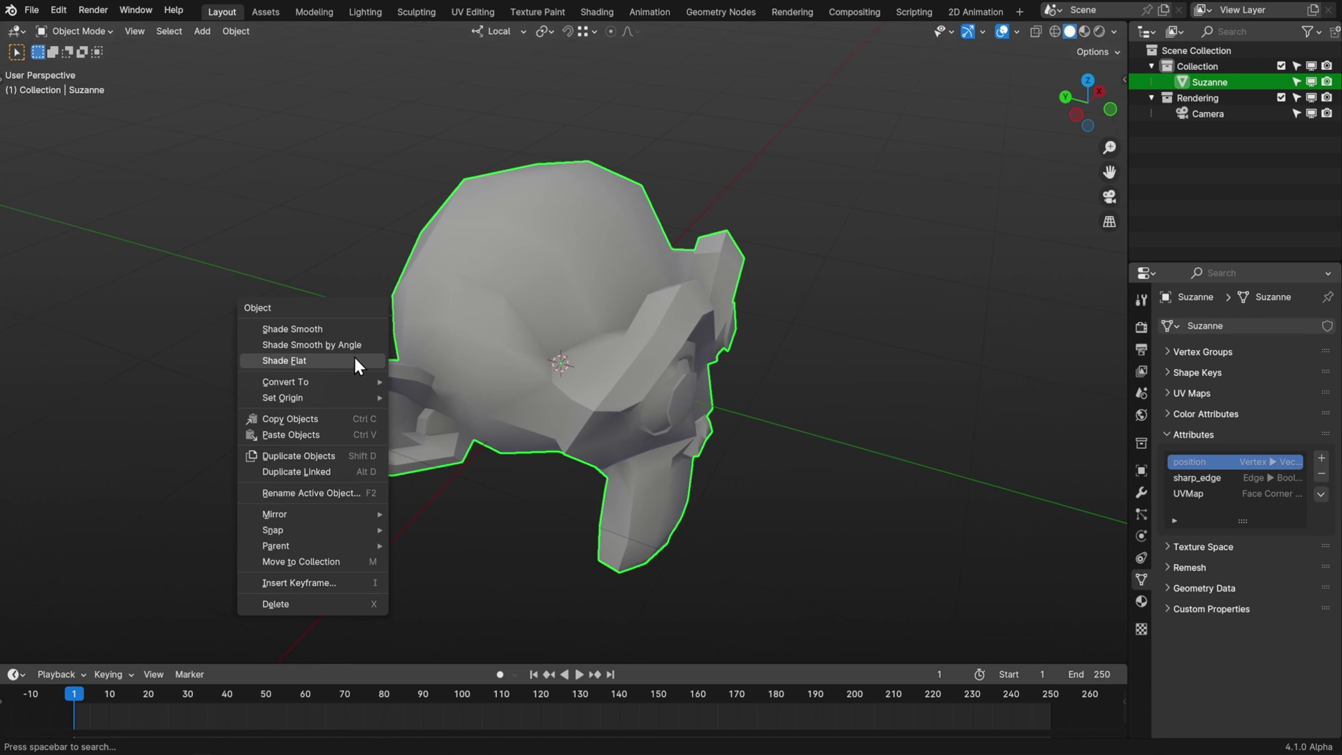
{"action": "left_click", "coordinate": [355, 360]}
{"action": "key", "text": "Tab"}
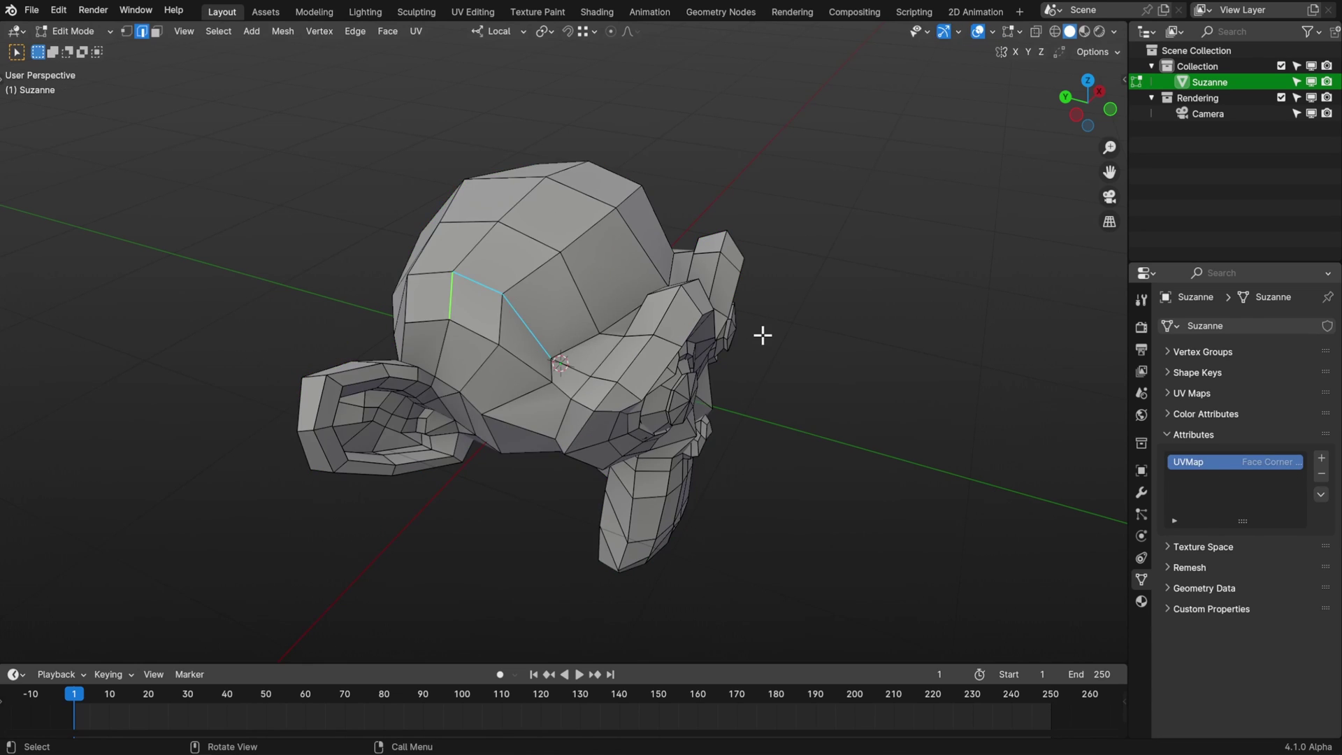
{"action": "left_click", "coordinate": [763, 336]}
{"action": "key", "text": "Tab"}
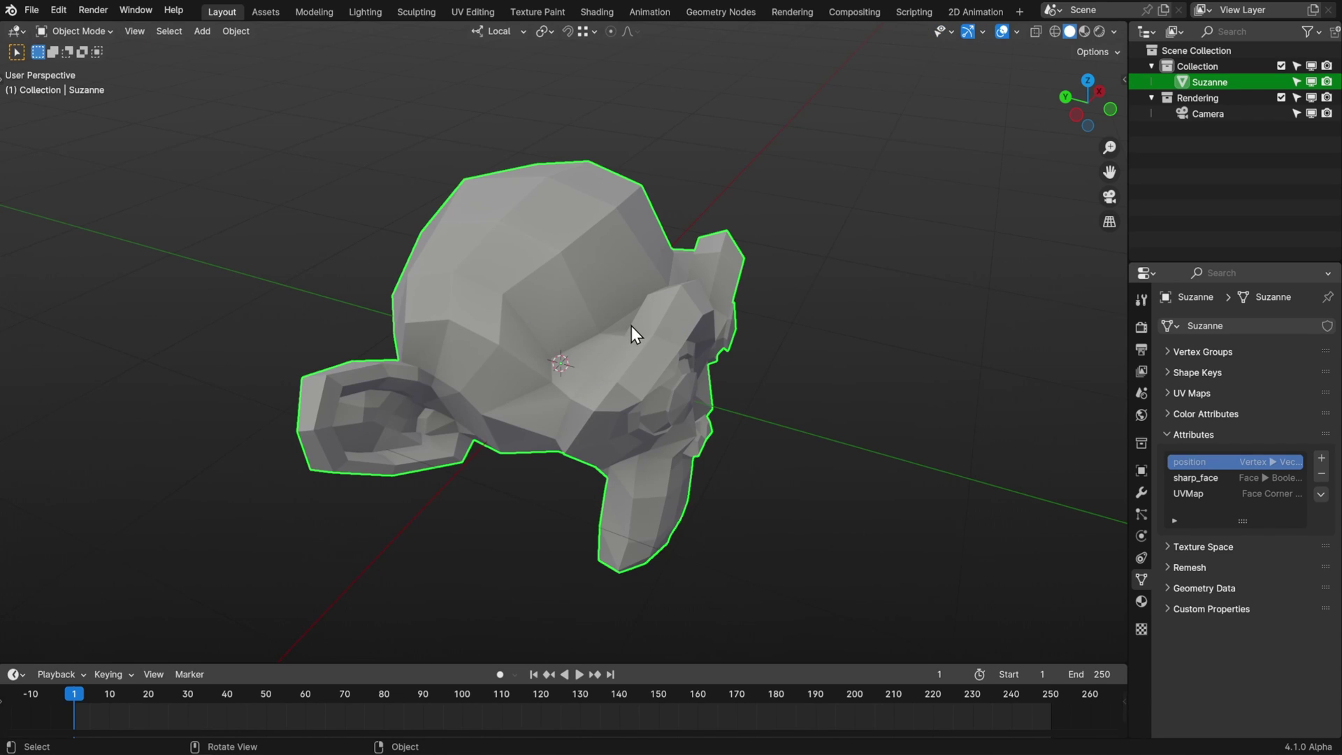
Step: Shade Suzanne smooth, mark the forehead edge sharp, and return to Object Mode
{"action": "right_click", "coordinate": [631, 326]}
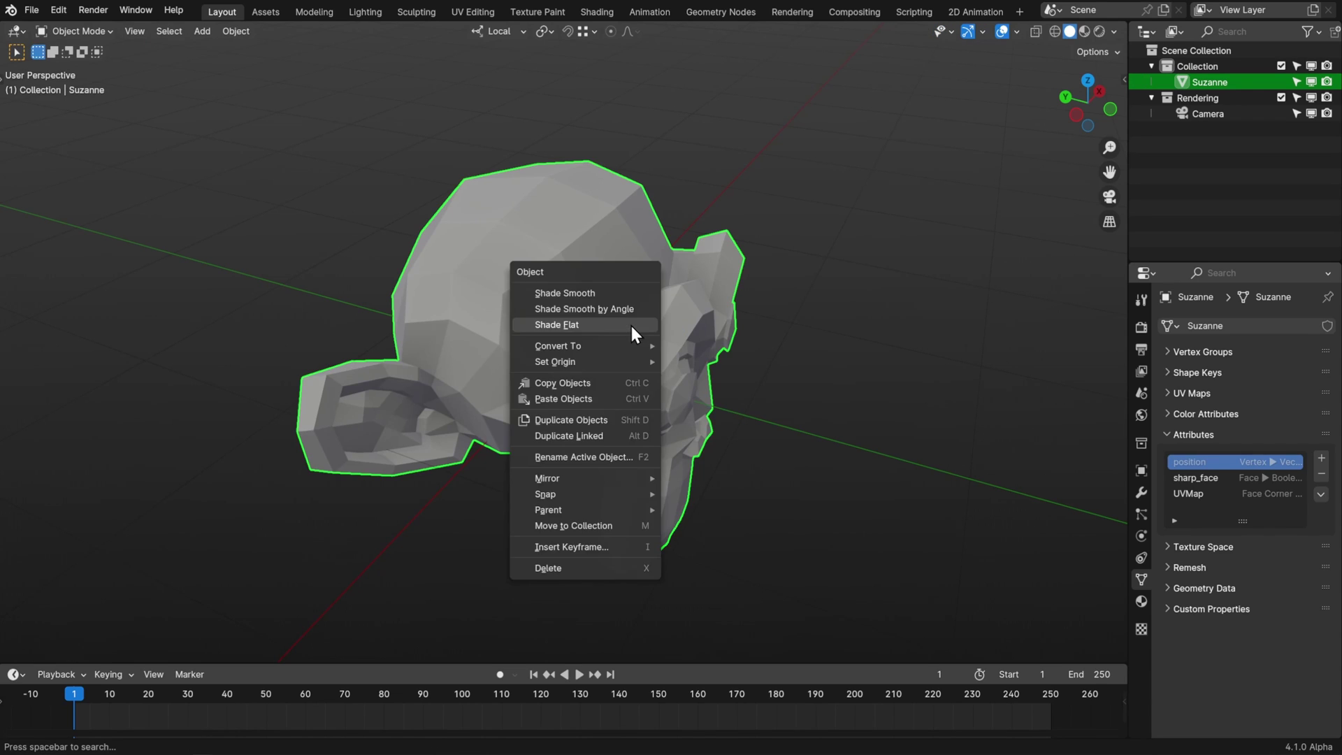
{"action": "left_click", "coordinate": [629, 290]}
{"action": "key", "text": "ctrl+Tab"}
{"action": "left_click", "coordinate": [764, 299]}
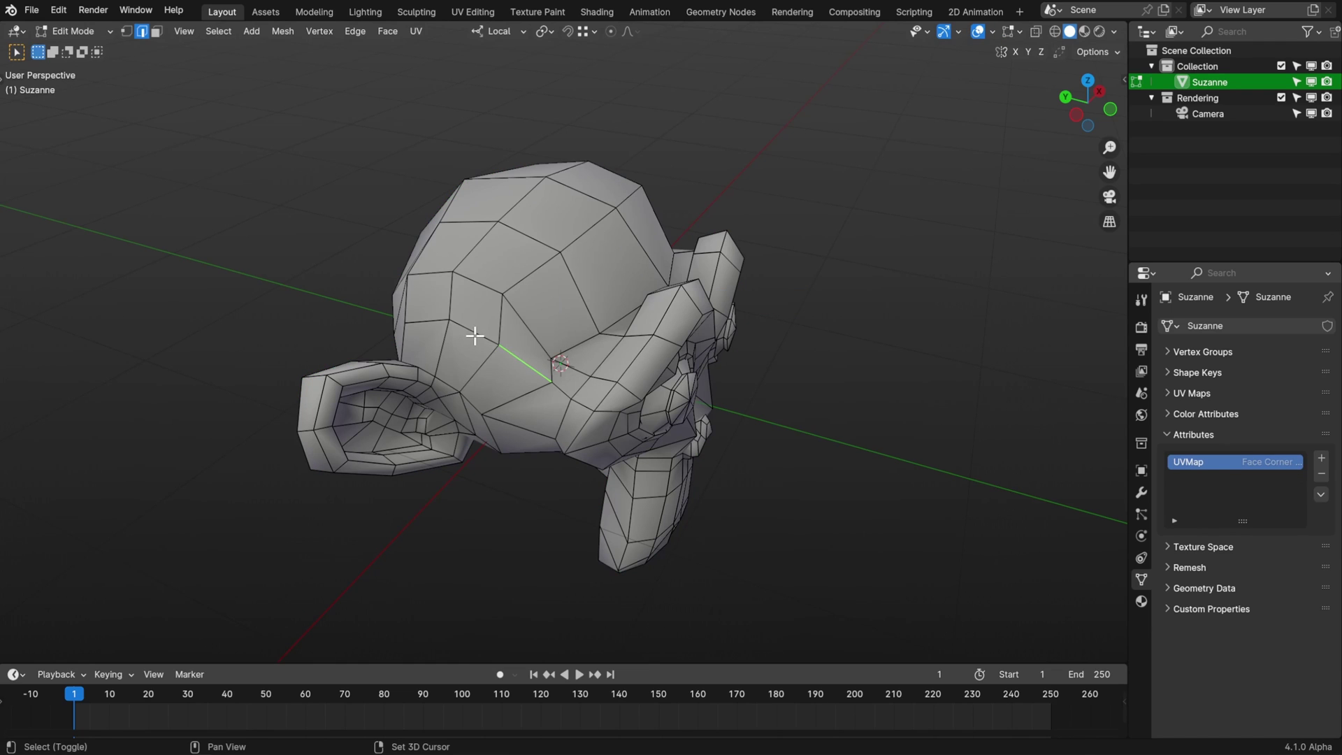
{"action": "key", "text": "ctrl+e"}
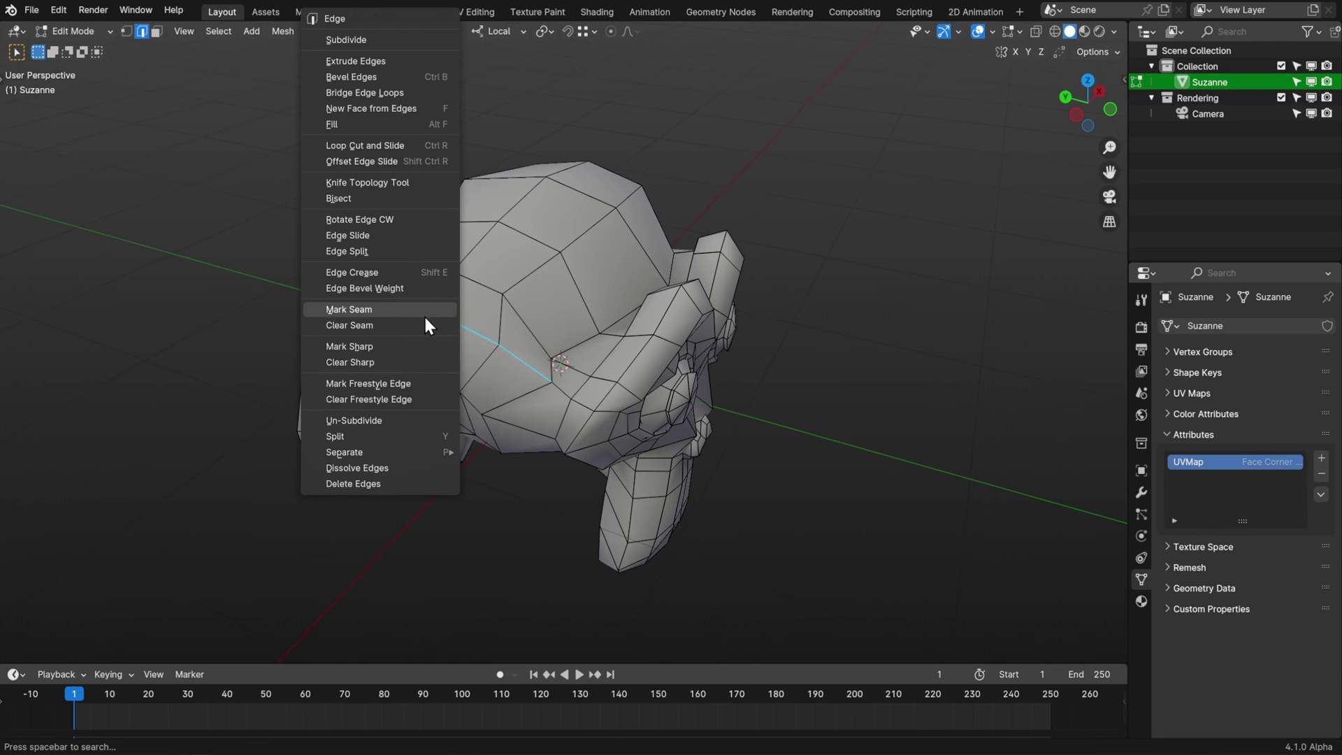
{"action": "left_click", "coordinate": [420, 346]}
{"action": "key", "text": "Tab"}
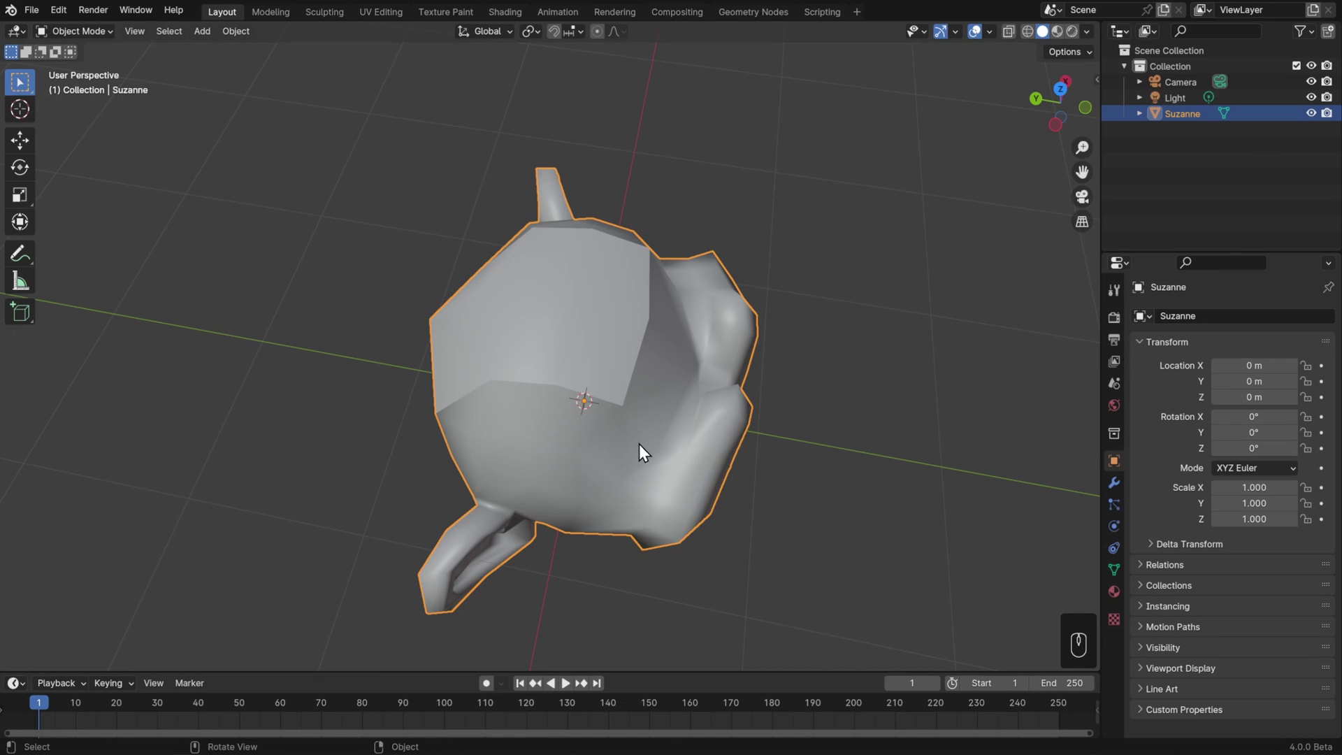
Step: Delete Suzanne, add a cylinder mesh, and shade it smooth
{"action": "middle_click_drag", "start_coordinate": [640, 443], "coordinate": [561, 388]}
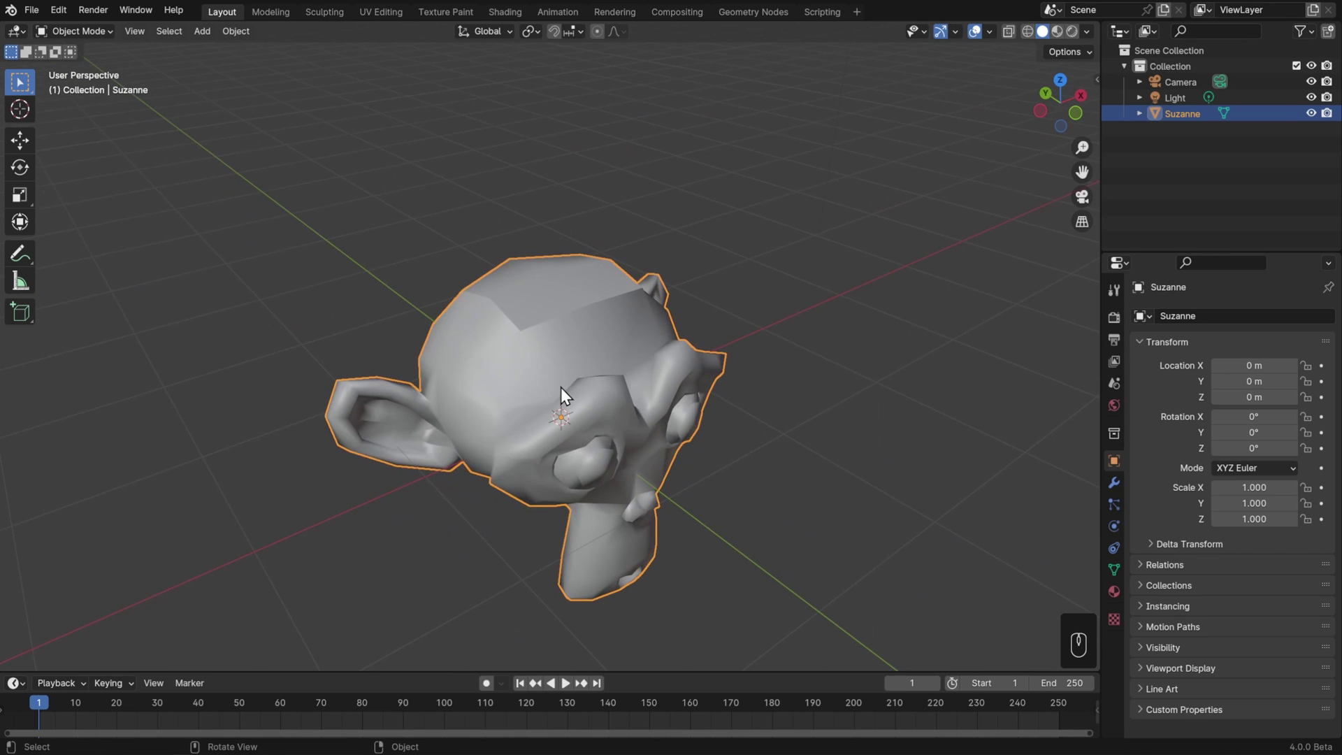
{"action": "key", "text": "Delete"}
{"action": "key", "text": "shift+a"}
{"action": "mouse_move", "coordinate": [560, 384]}
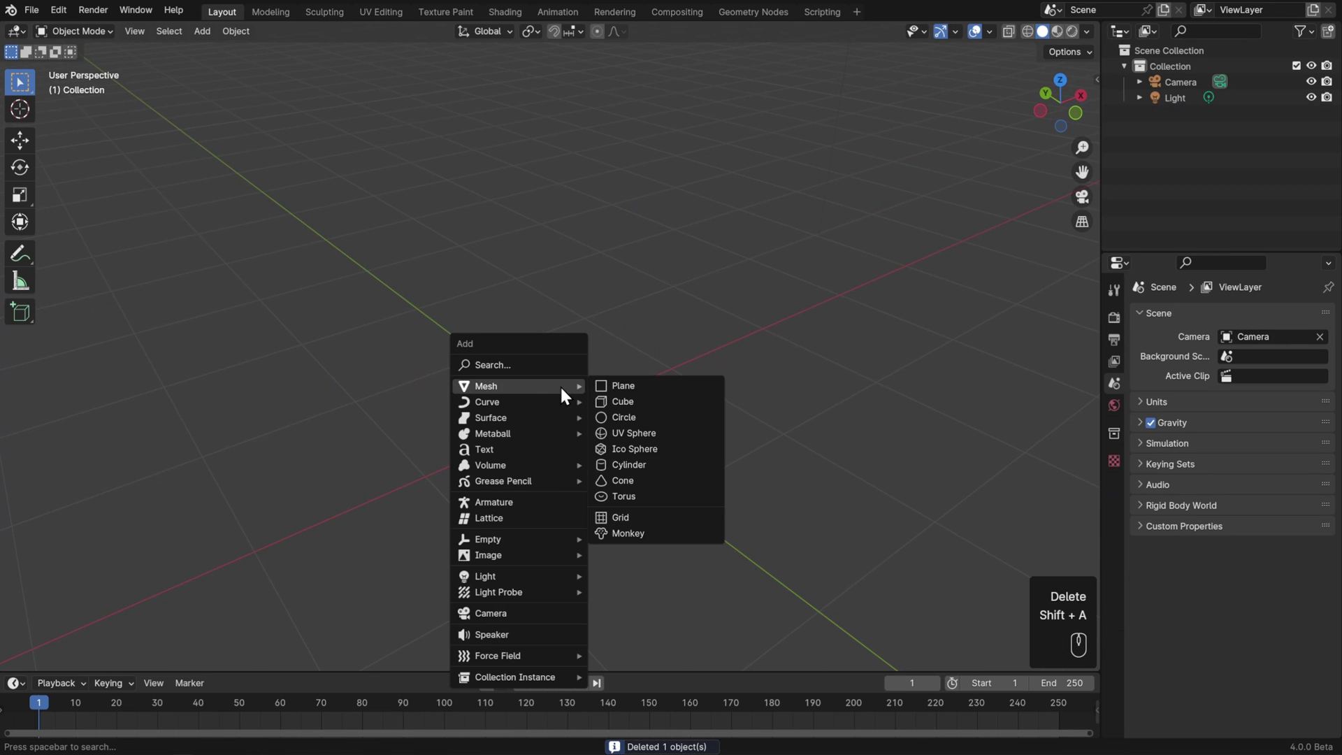
{"action": "left_click", "coordinate": [641, 463]}
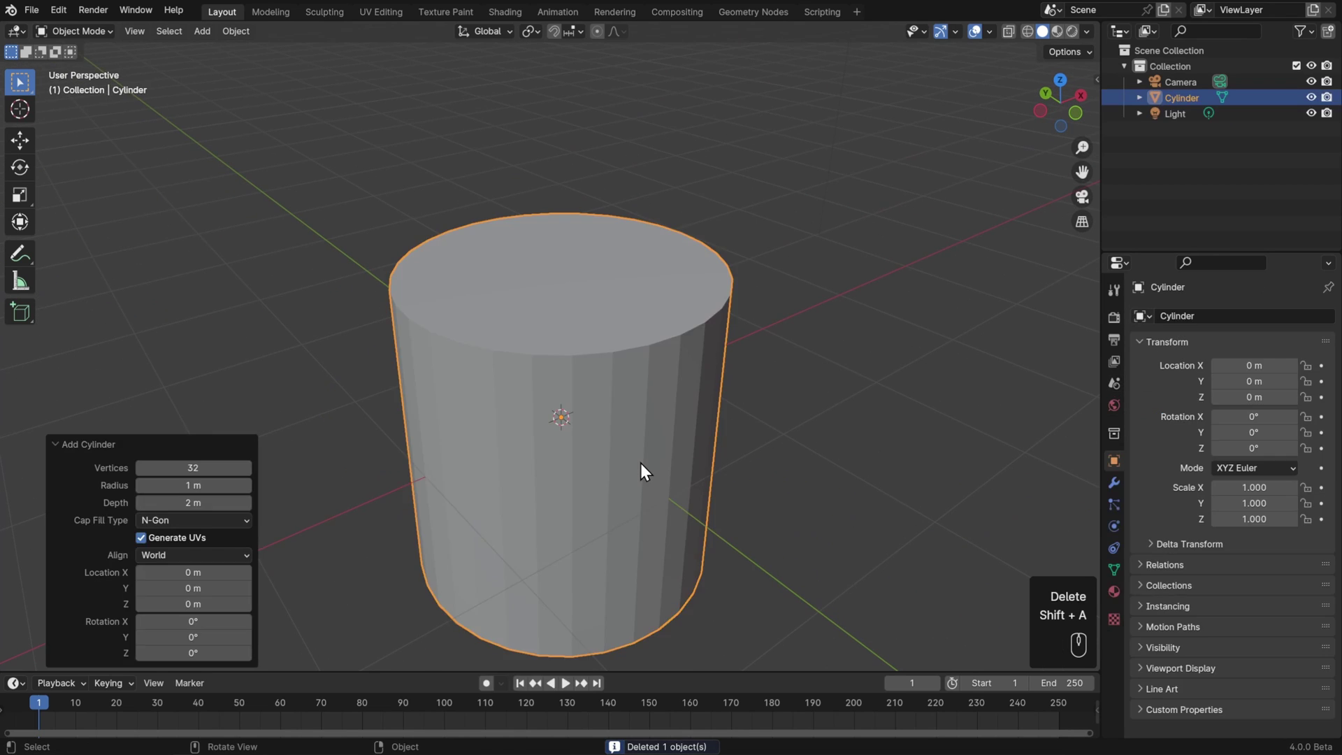
{"action": "right_click", "coordinate": [640, 463]}
{"action": "left_click", "coordinate": [639, 447]}
Step: Sketch annotation marks around the cylinder's top, side and bottom edges, then erase the curved arrow
{"action": "scroll", "coordinate": [639, 447], "scroll_direction": "down", "scroll_amount": 2}
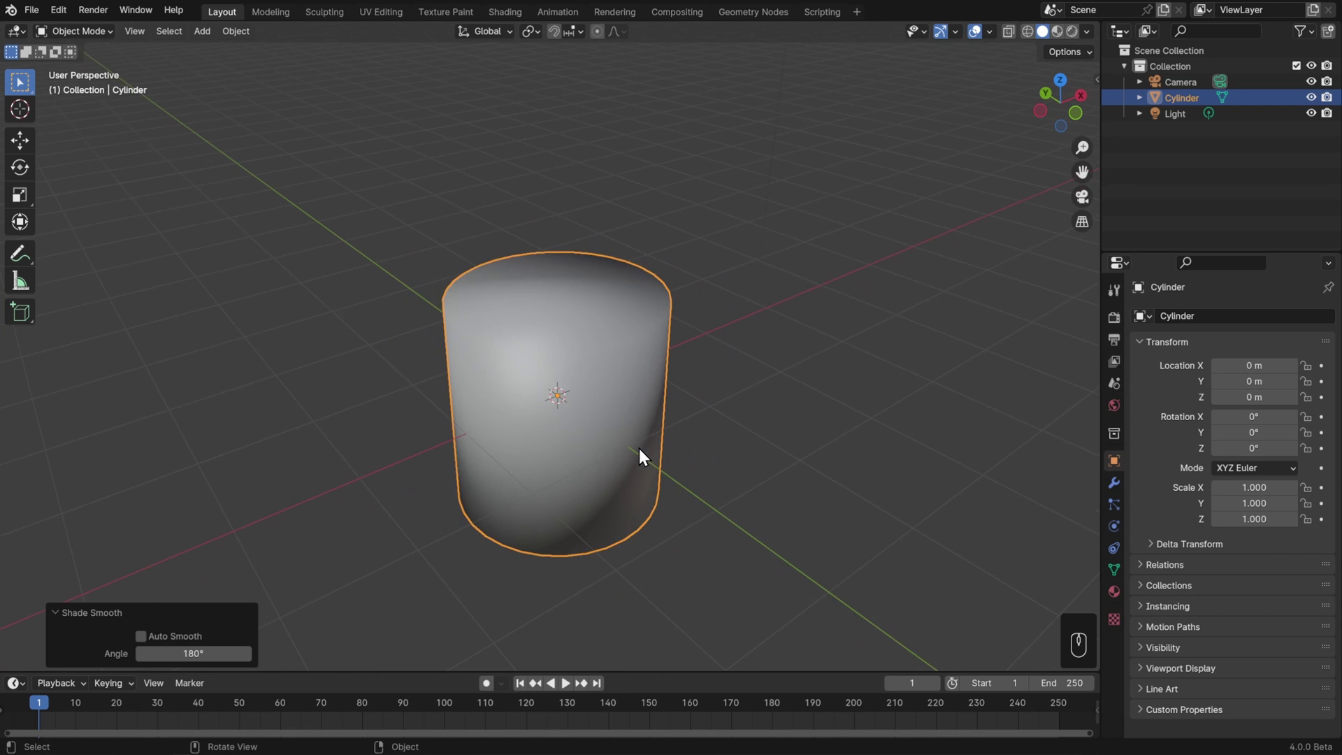
{"action": "middle_click_drag", "start_coordinate": [640, 449], "coordinate": [717, 428]}
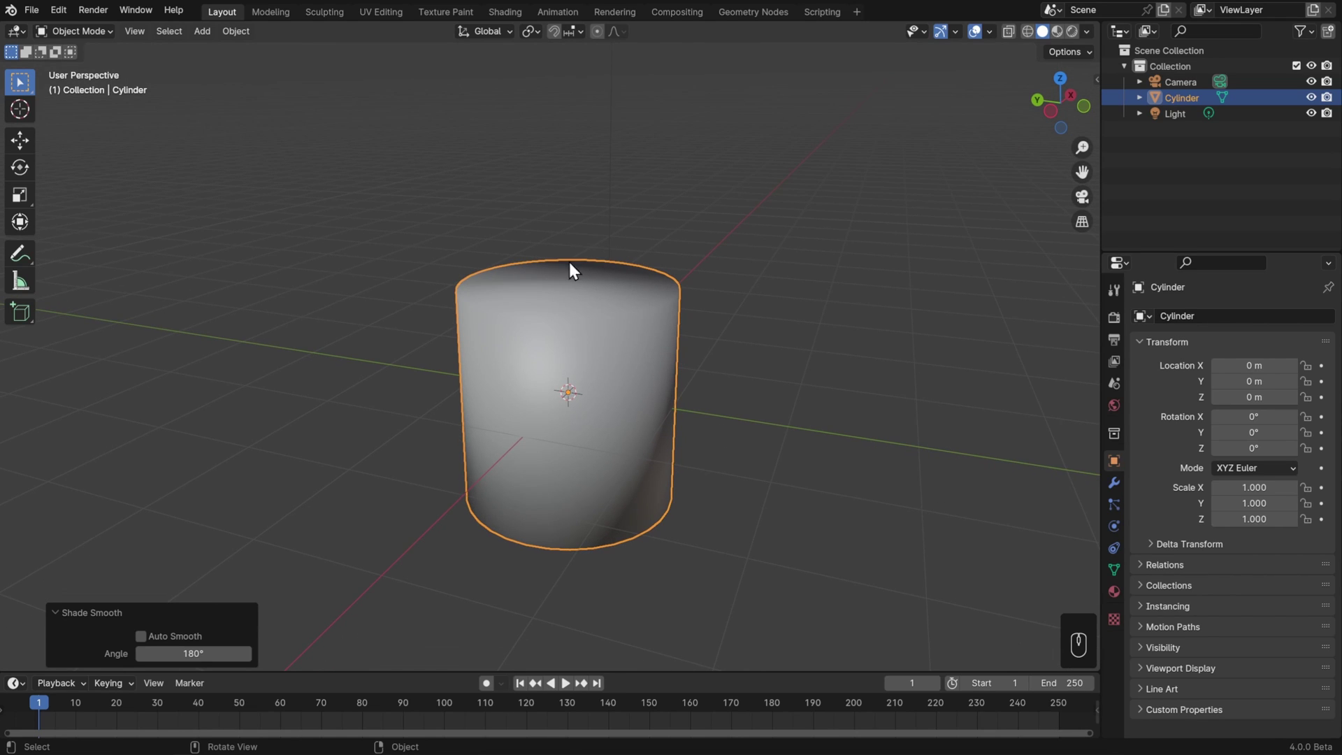
{"action": "left_click_drag", "start_coordinate": [572, 275], "coordinate": [573, 237]}
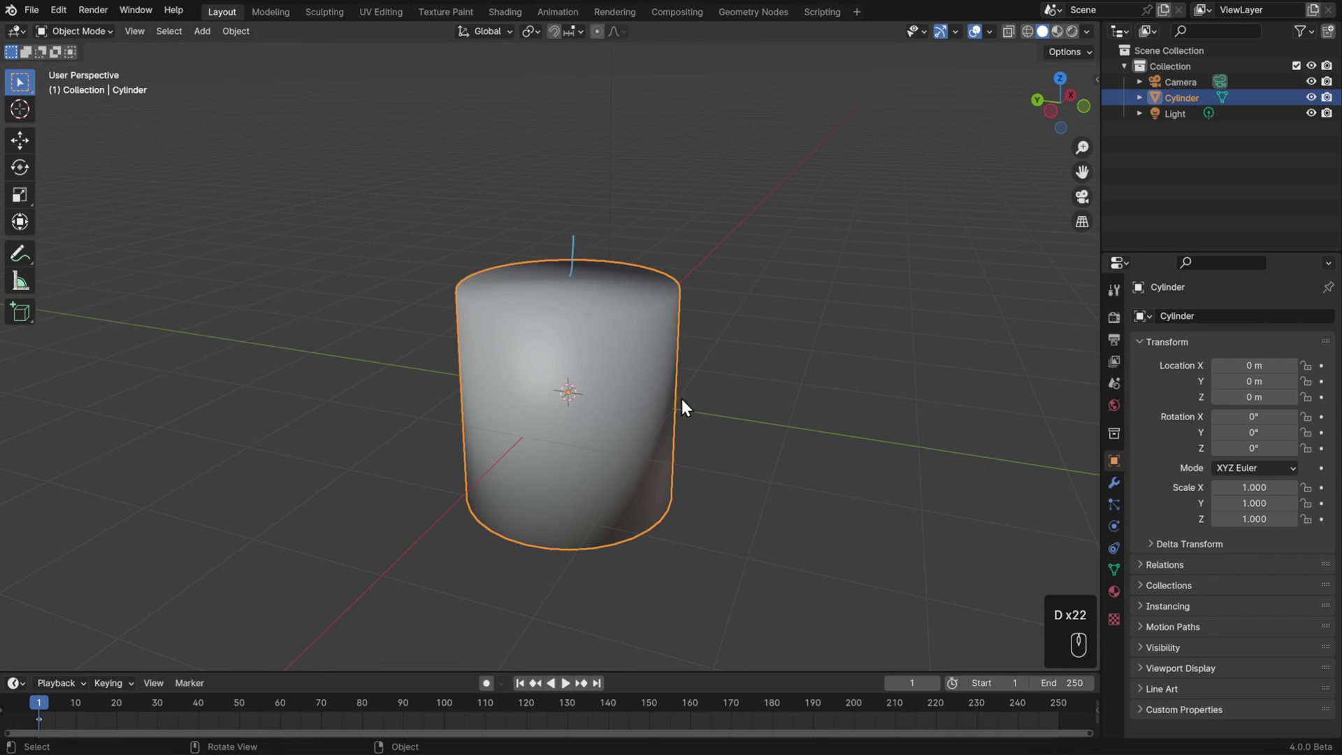
{"action": "left_click_drag", "start_coordinate": [675, 403], "coordinate": [702, 401]}
{"action": "left_click_drag", "start_coordinate": [573, 552], "coordinate": [574, 578]}
{"action": "mouse_move", "coordinate": [649, 250]}
{"action": "left_mouse_down"}
{"action": "mouse_move", "coordinate": [676, 252]}
{"action": "mouse_move", "coordinate": [697, 299]}
{"action": "left_mouse_up"}
{"action": "left_click_drag", "start_coordinate": [686, 287], "coordinate": [706, 288]}
{"action": "mouse_move", "coordinate": [820, 270]}
{"action": "right_mouse_down"}
{"action": "mouse_move", "coordinate": [682, 277]}
{"action": "mouse_move", "coordinate": [698, 264]}
{"action": "mouse_move", "coordinate": [578, 544]}
{"action": "mouse_move", "coordinate": [674, 446]}
{"action": "mouse_move", "coordinate": [695, 272]}
{"action": "mouse_move", "coordinate": [587, 255]}
{"action": "right_mouse_up"}
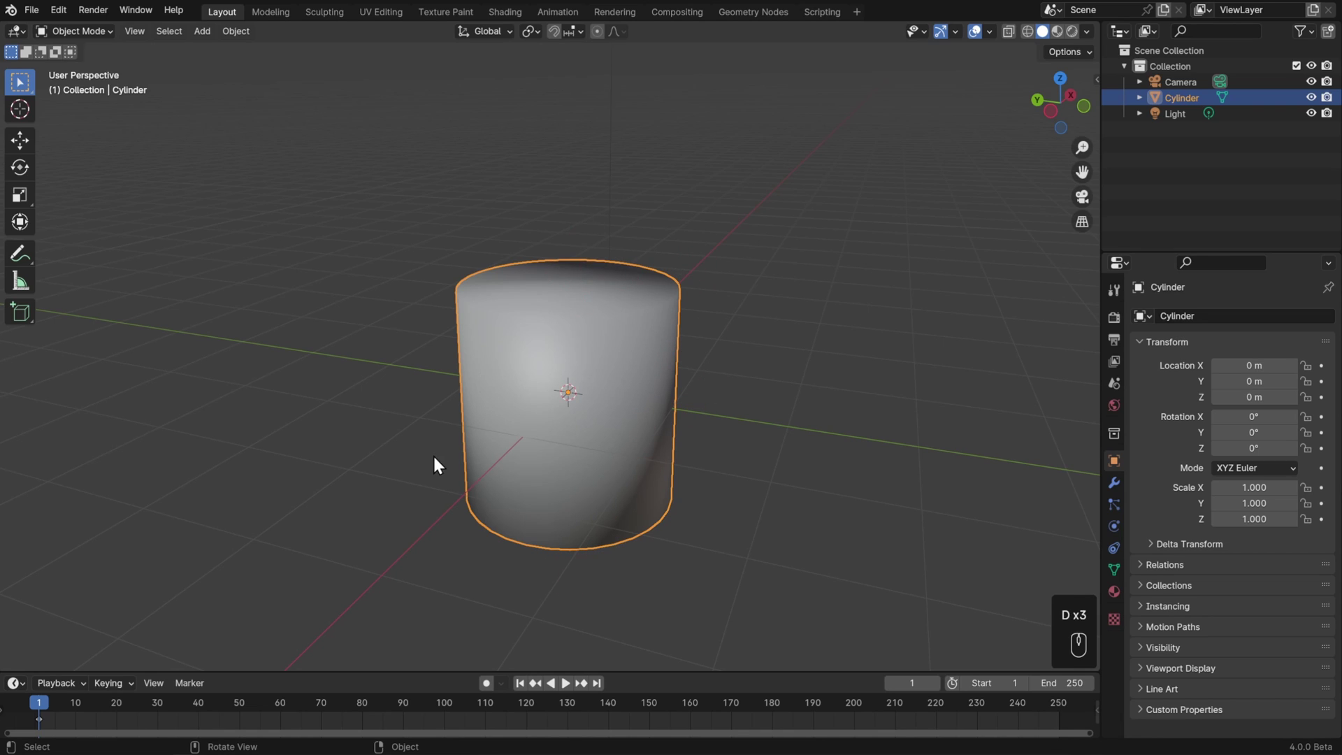
Step: In Edit Mode face select, select four adjacent front side faces of the cylinder
{"action": "key", "text": "Tab"}
{"action": "key", "text": "3"}
{"action": "left_click", "coordinate": [535, 438]}
{"action": "left_click", "coordinate": [558, 439], "text": "shift"}
{"action": "left_click", "coordinate": [581, 437], "text": "shift"}
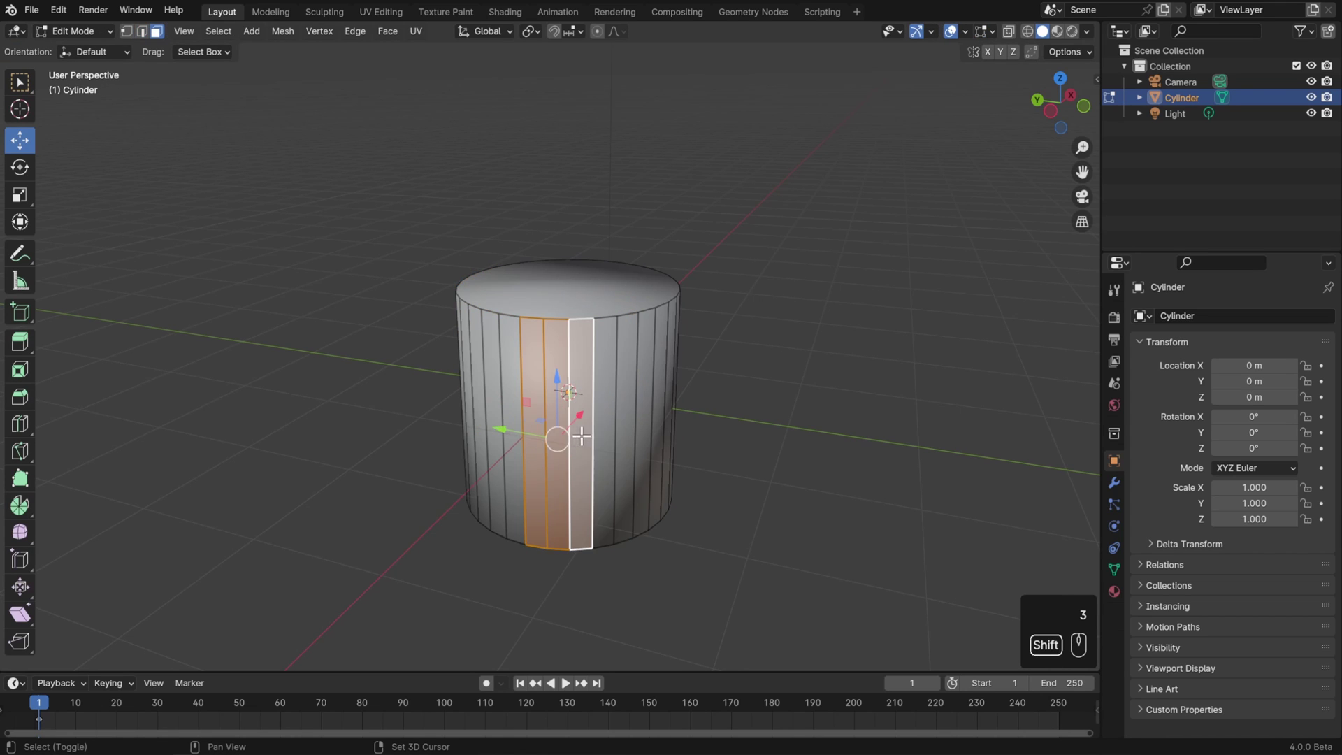
{"action": "left_click", "coordinate": [605, 429], "text": "shift"}
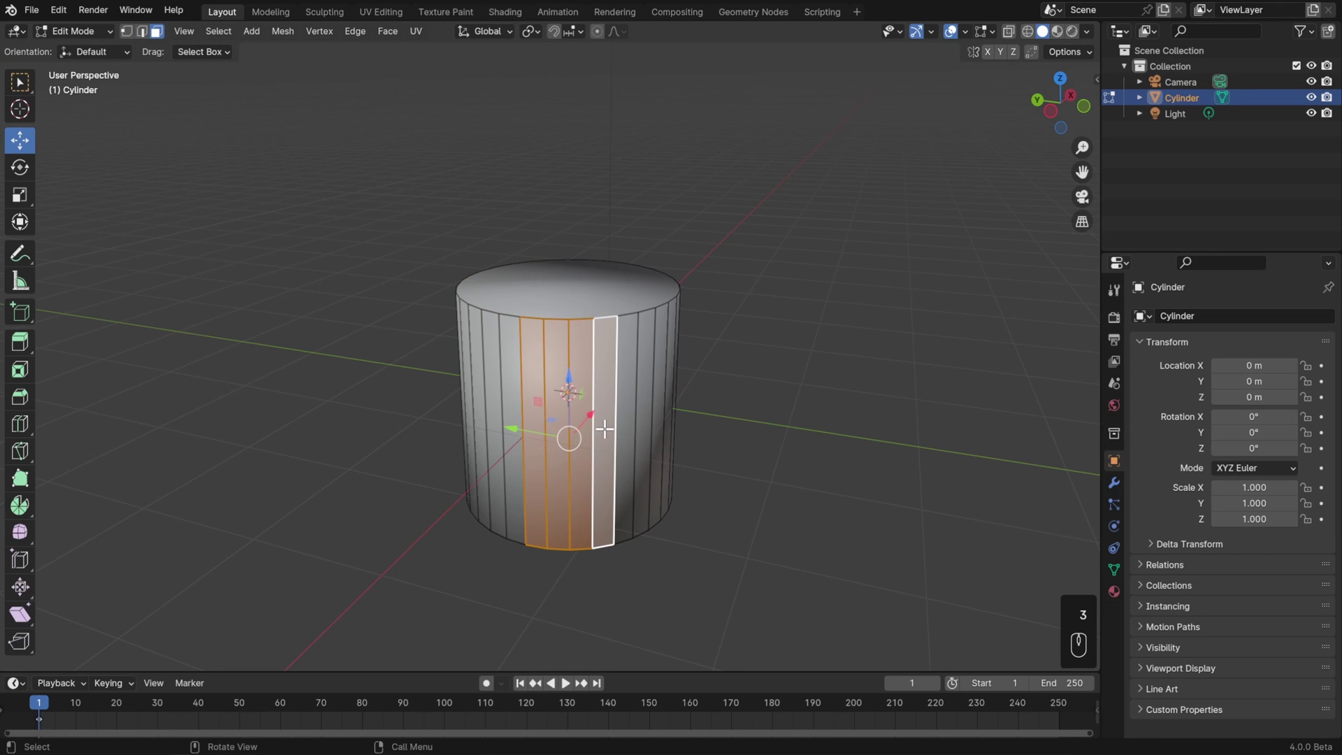
Step: Flip the selected faces' normals, deselect all, and return to Object Mode
{"action": "left_click", "coordinate": [285, 32]}
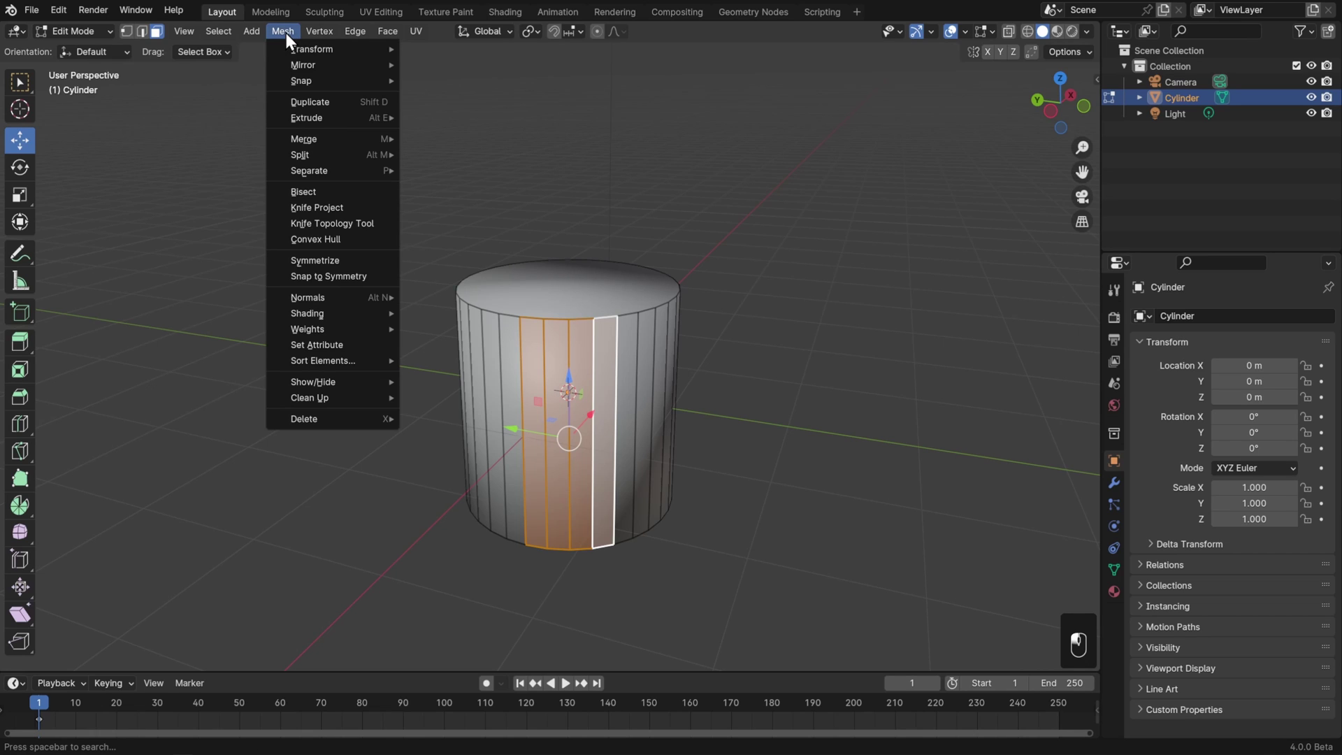
{"action": "mouse_move", "coordinate": [361, 300]}
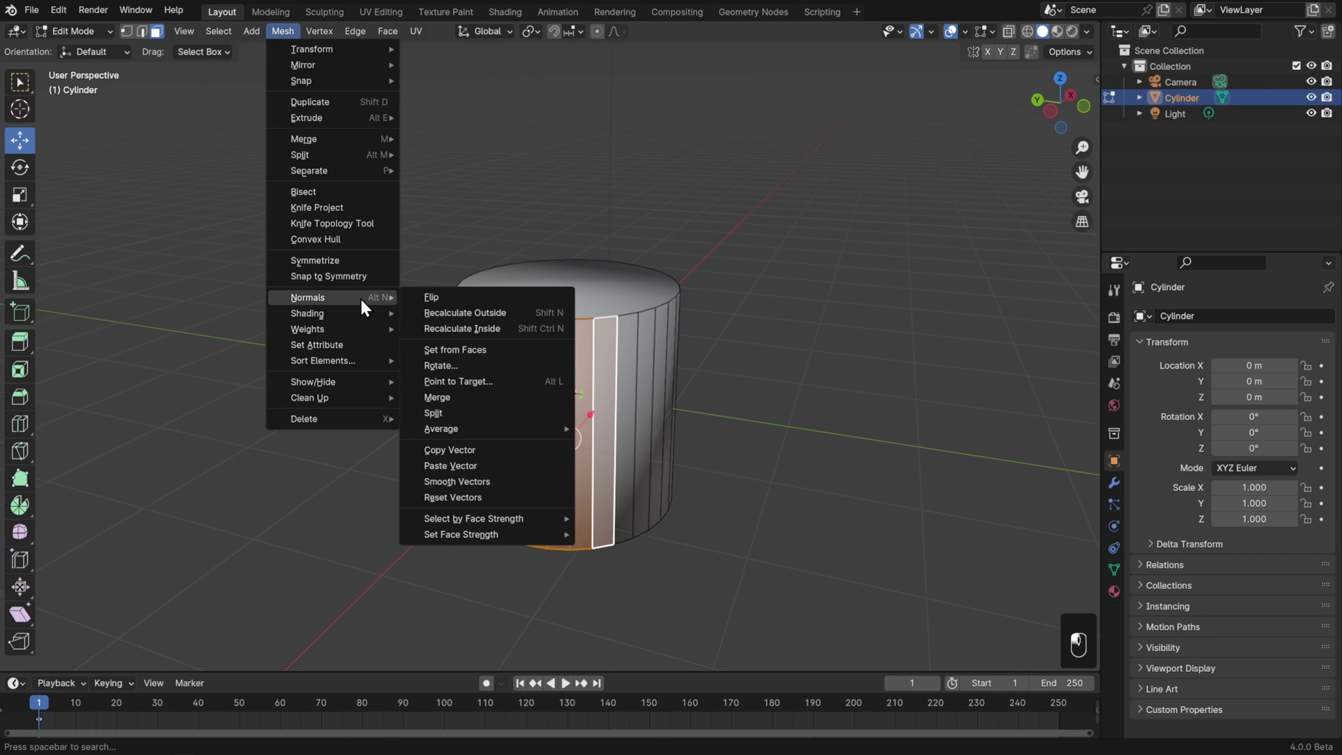
{"action": "left_click", "coordinate": [497, 295]}
{"action": "key", "text": "alt+a"}
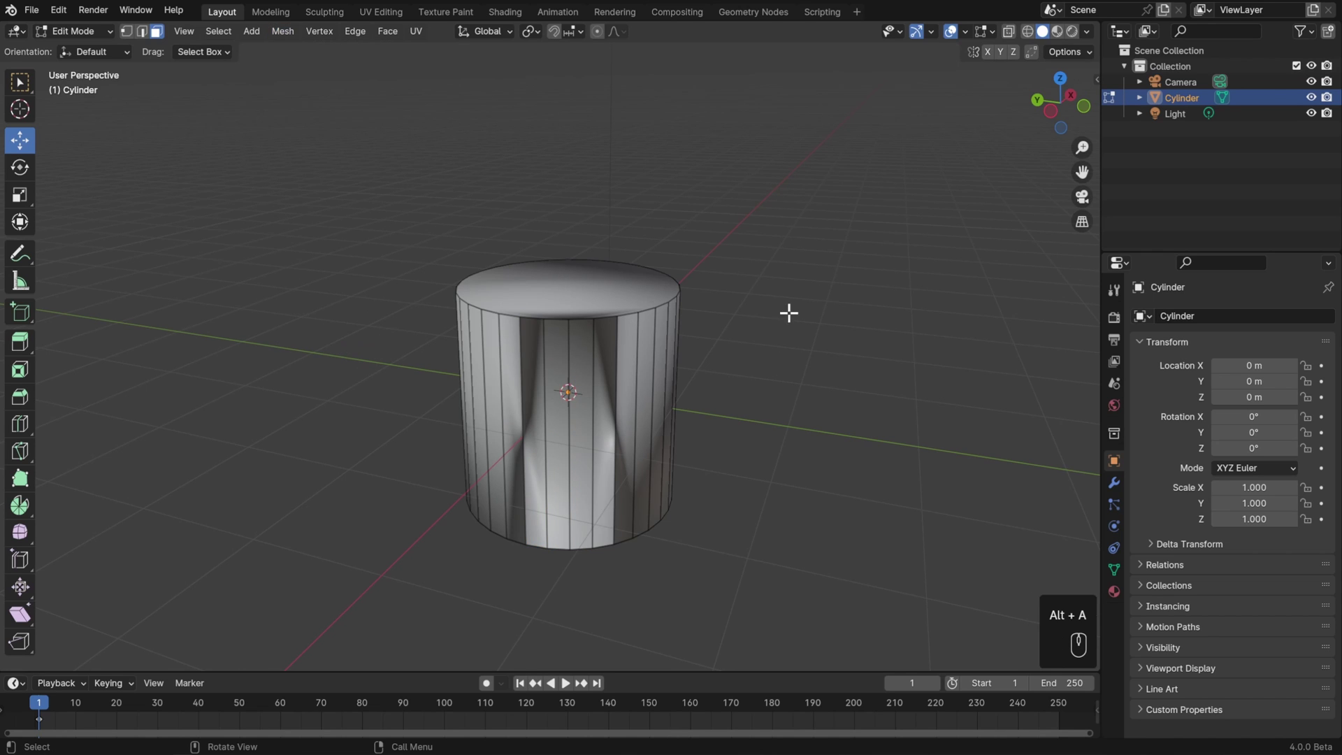
{"action": "key", "text": "Tab"}
{"action": "middle_click_drag", "start_coordinate": [728, 343], "coordinate": [788, 360]}
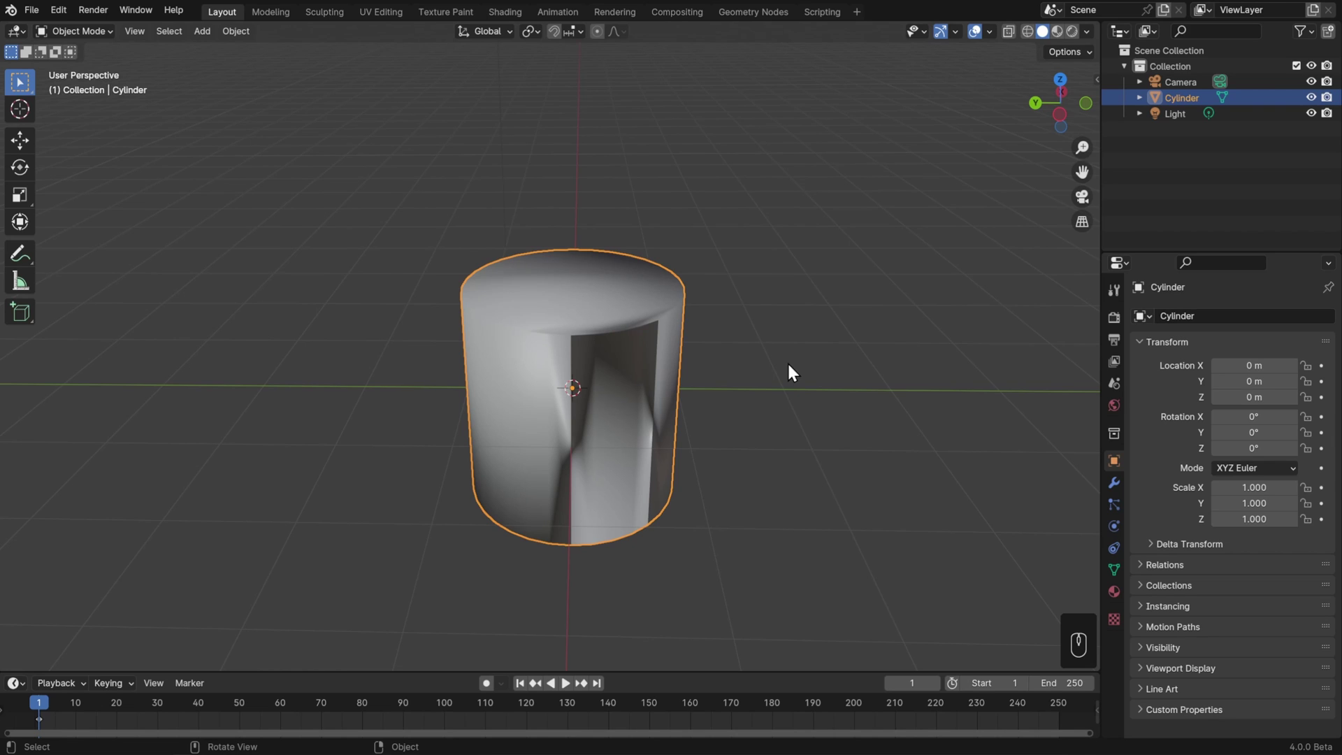
Step: In Edit Mode, select four more side faces and flip their normals
{"action": "key", "text": "Tab"}
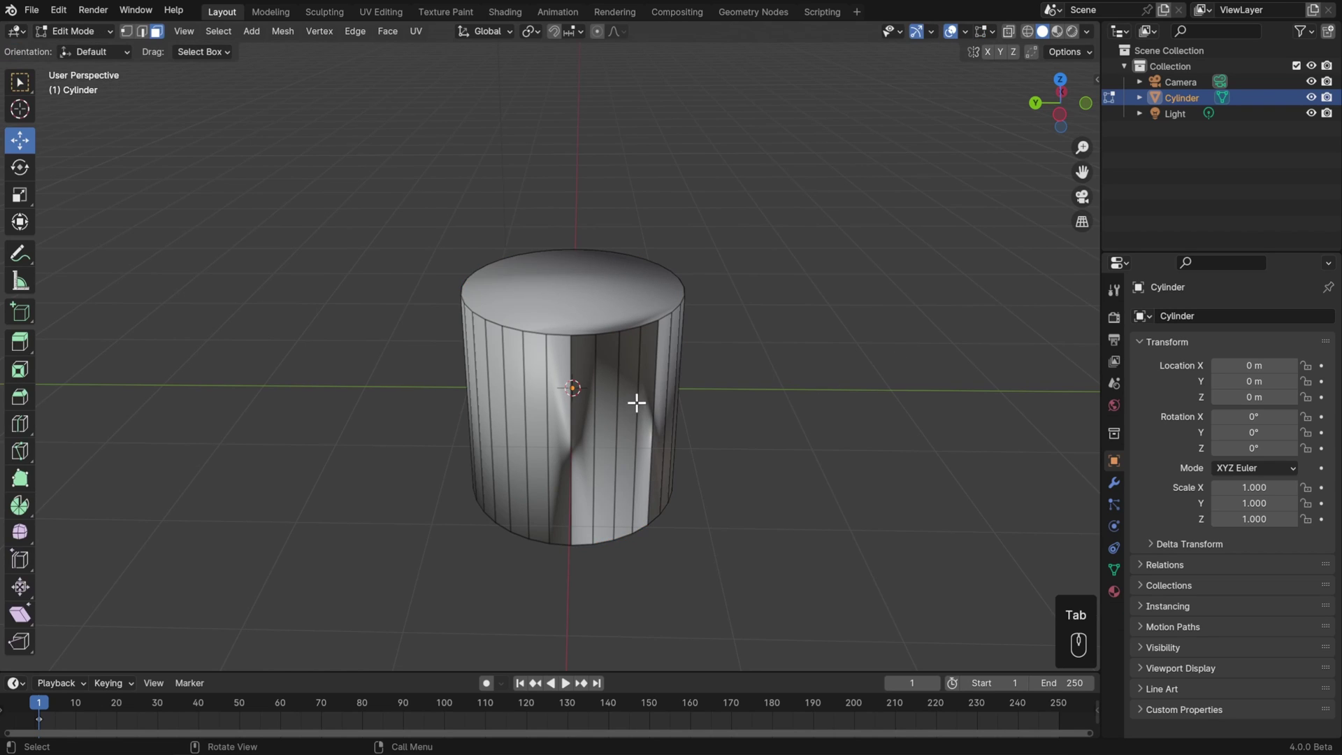
{"action": "left_click", "coordinate": [642, 396], "text": "shift"}
{"action": "left_click", "coordinate": [627, 395], "text": "shift"}
{"action": "left_click", "coordinate": [604, 392], "text": "shift"}
{"action": "left_click", "coordinate": [588, 389], "text": "shift"}
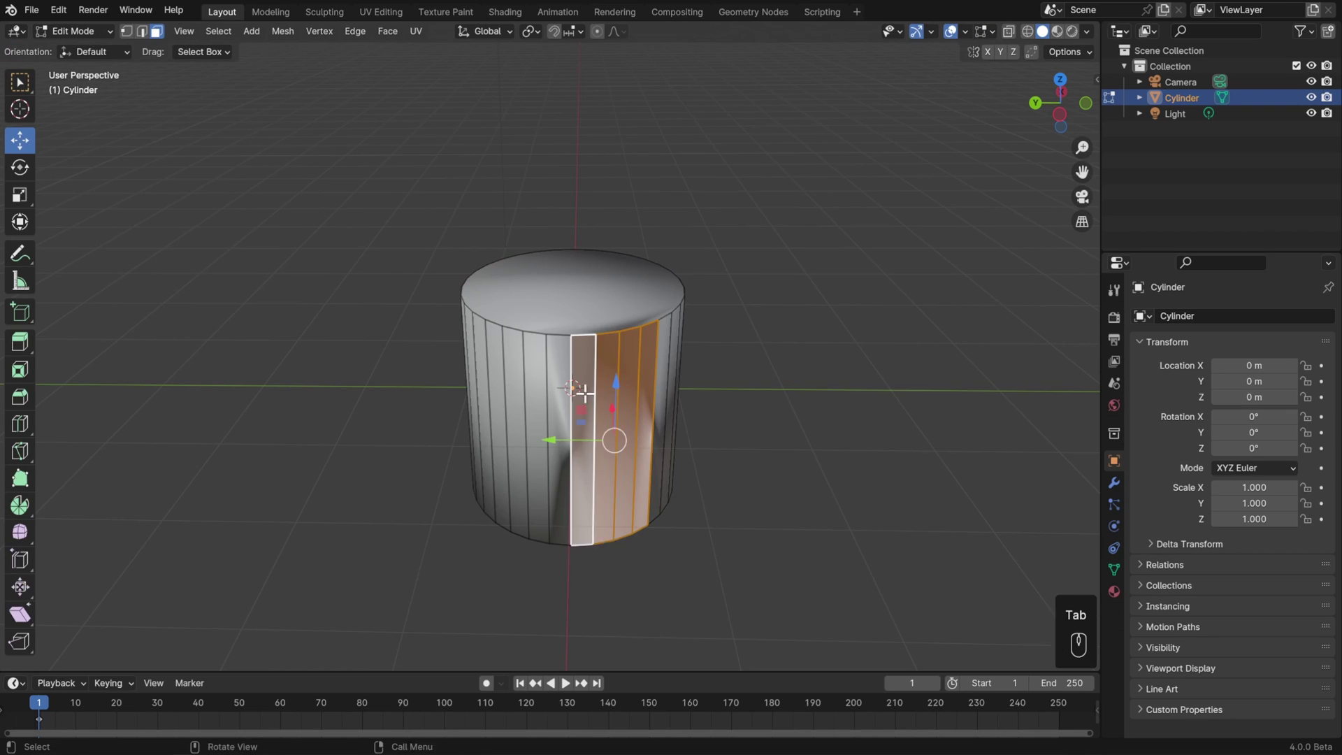
{"action": "left_click", "coordinate": [276, 33]}
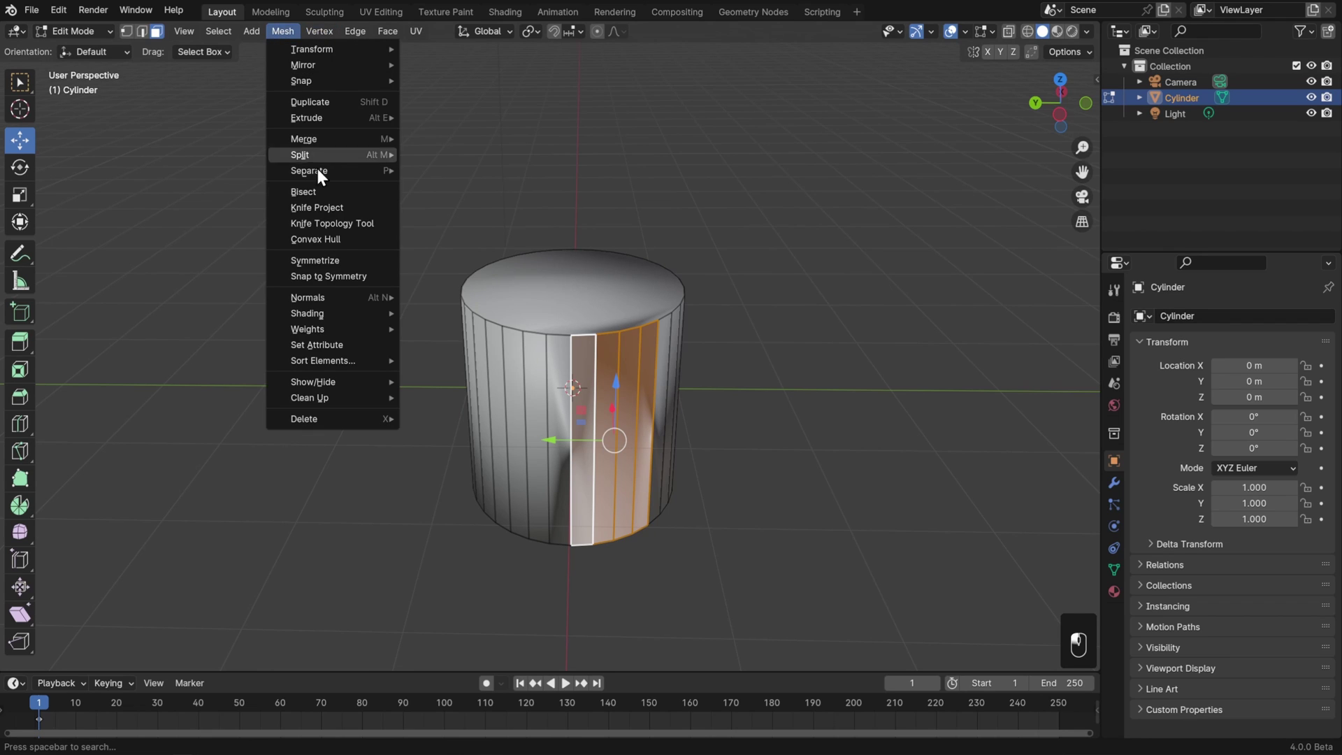
{"action": "mouse_move", "coordinate": [351, 297]}
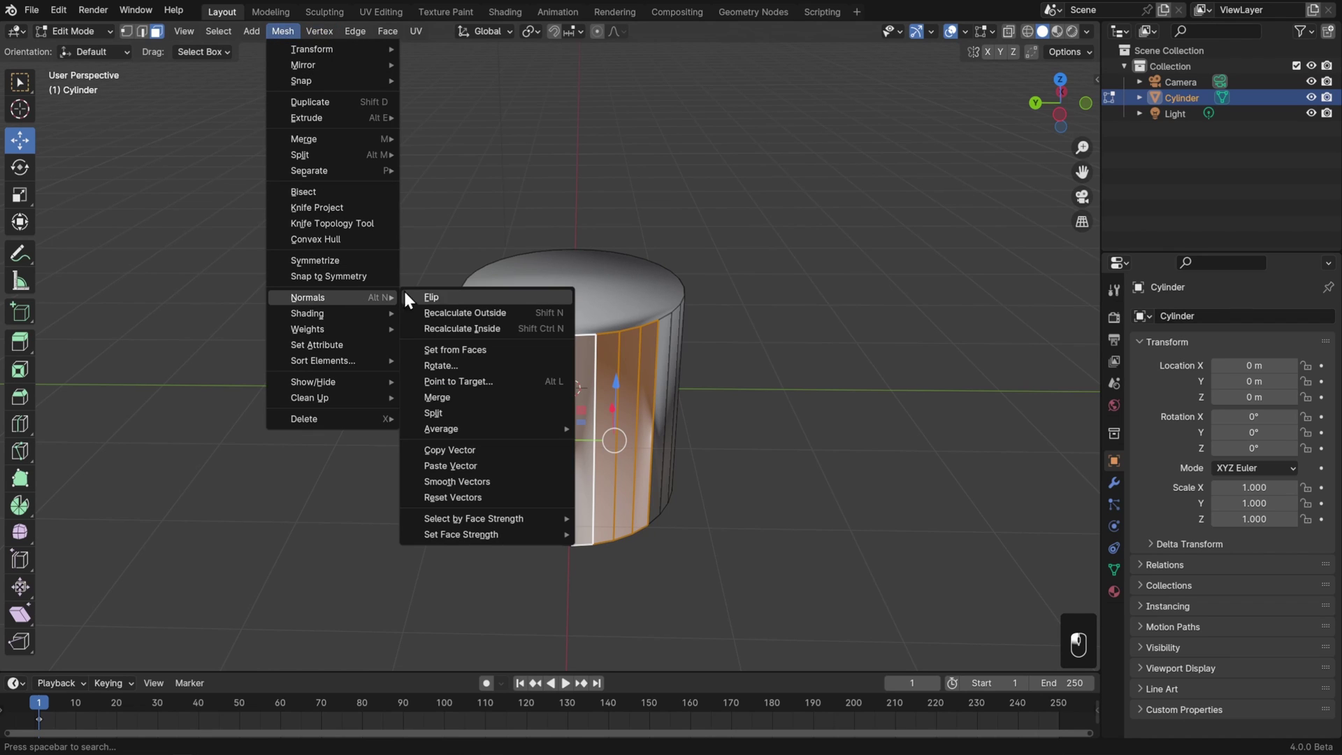
{"action": "left_click", "coordinate": [443, 293]}
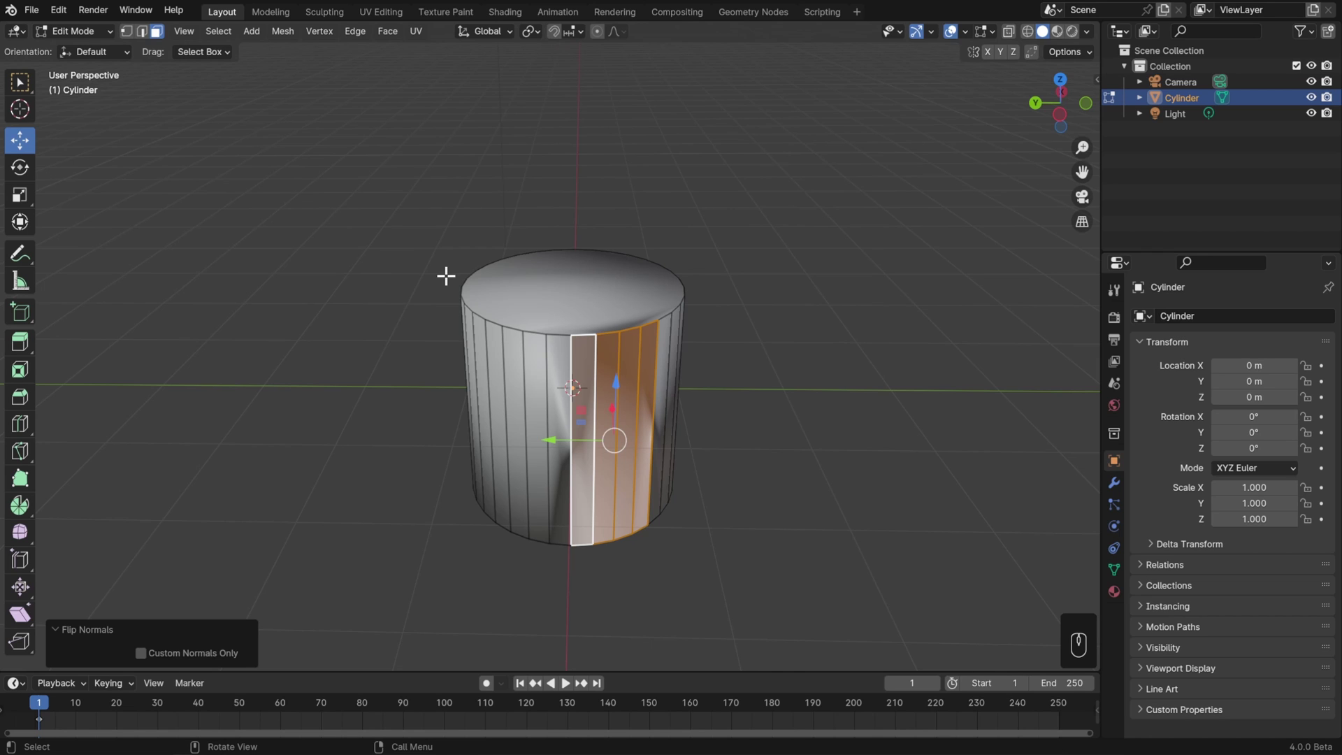
Step: Select all faces and recalculate the normals outside with Alt+N
{"action": "key", "text": "a"}
{"action": "middle_click_drag", "start_coordinate": [749, 431], "coordinate": [796, 418]}
{"action": "key", "text": "alt"}
{"action": "key", "text": "alt+n"}
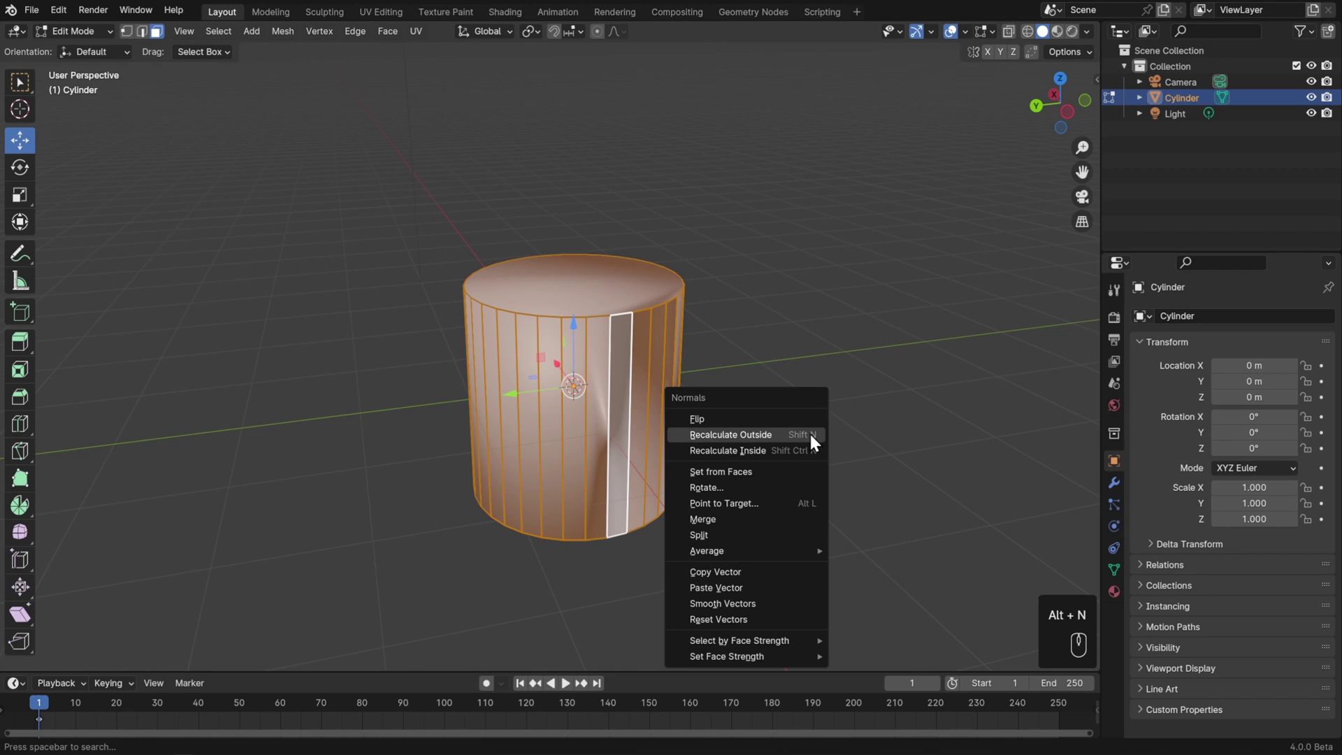
{"action": "left_click", "coordinate": [811, 435]}
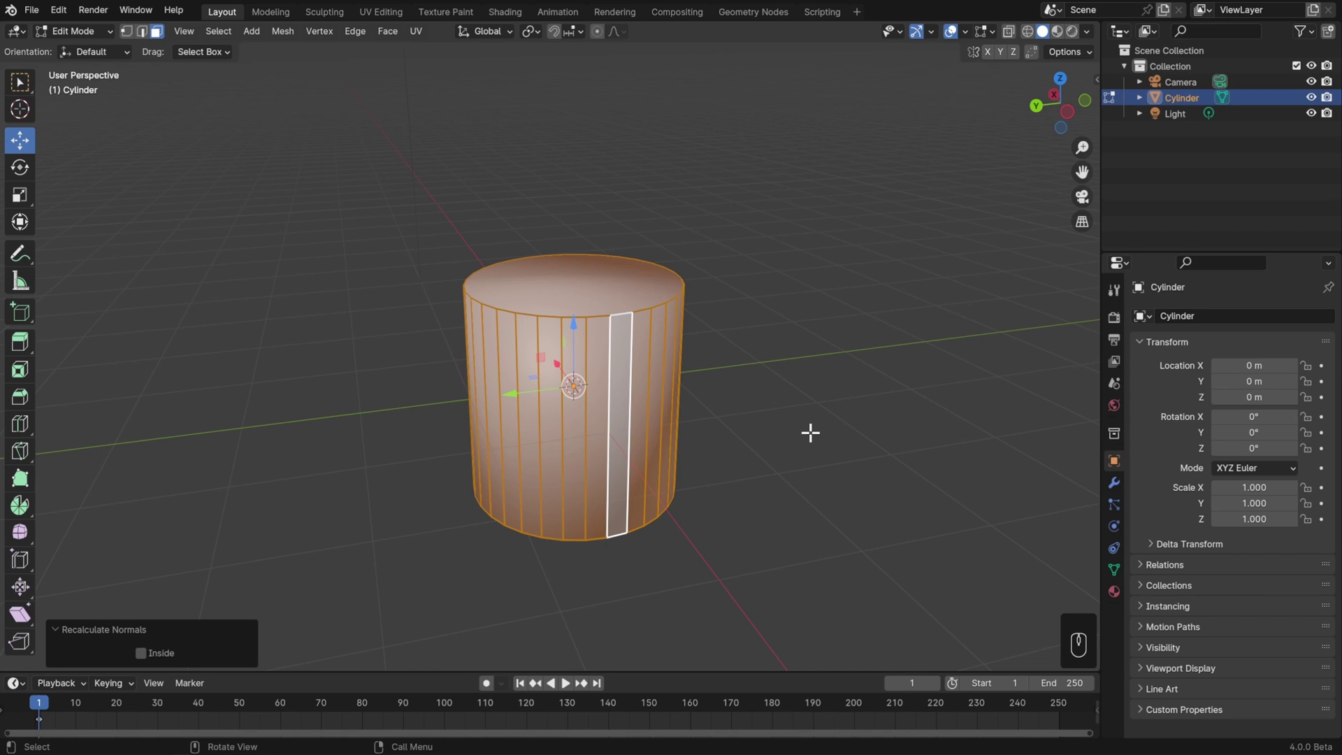
Step: Recalculate the cylinder's normals outside again via Alt+N
{"action": "mouse_move", "coordinate": [811, 433]}
{"action": "middle_mouse_down"}
{"action": "mouse_move", "coordinate": [764, 426]}
{"action": "mouse_move", "coordinate": [794, 430]}
{"action": "middle_mouse_up"}
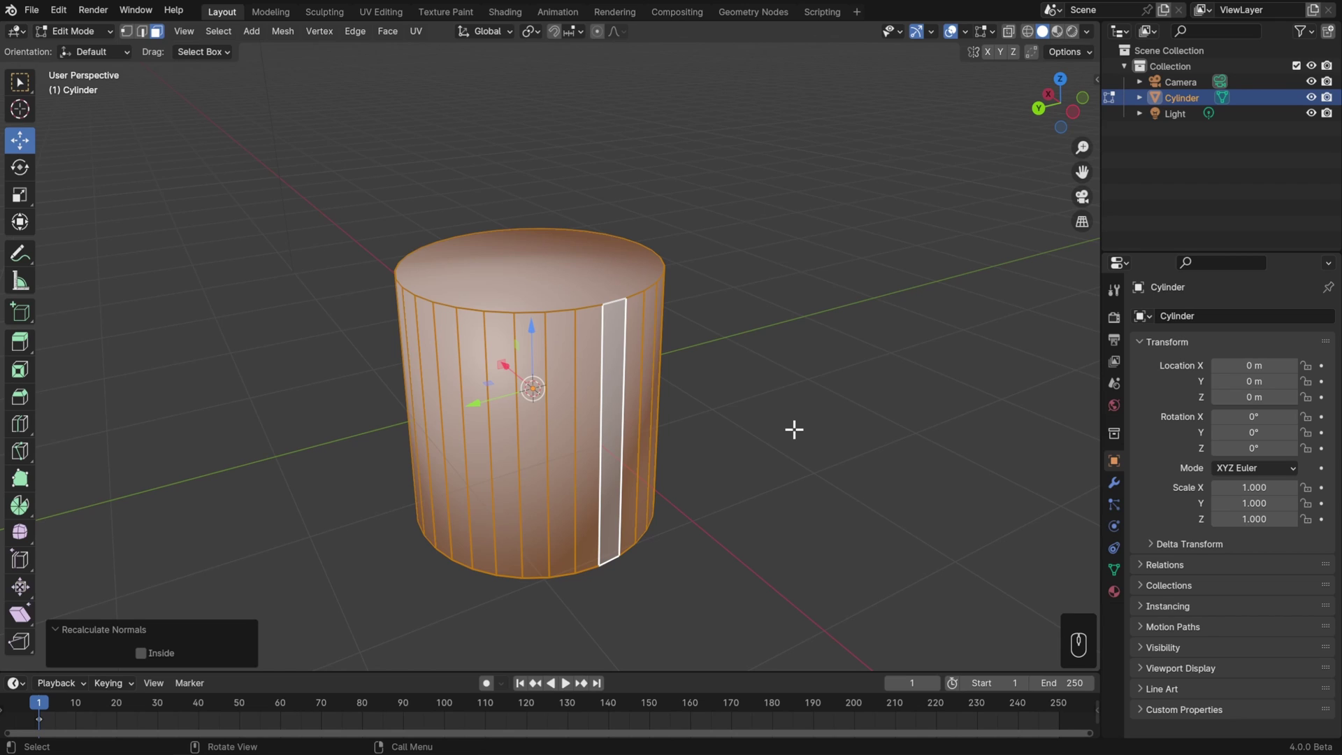
{"action": "key", "text": "alt+n"}
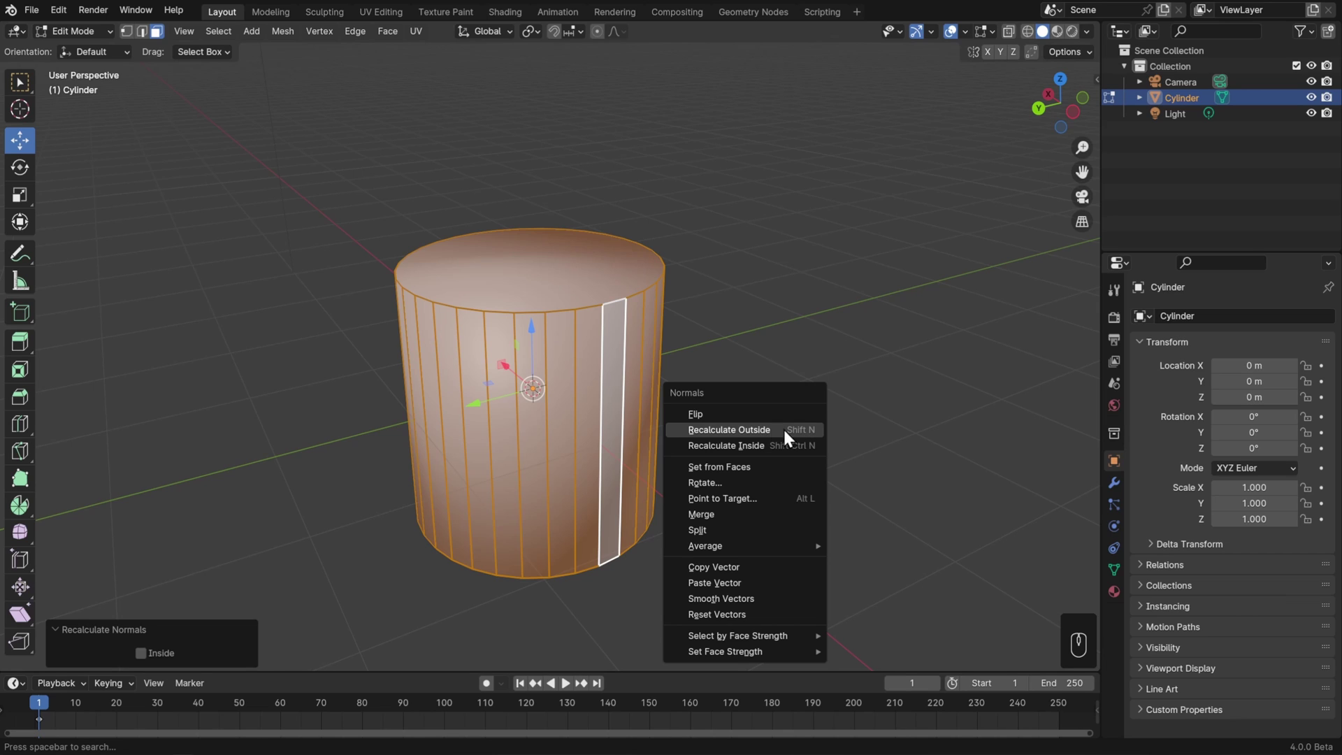
{"action": "left_click", "coordinate": [784, 430]}
Step: Select five side faces and flip their normals
{"action": "left_click", "coordinate": [566, 414]}
{"action": "left_click", "coordinate": [589, 409], "text": "shift"}
{"action": "left_click", "coordinate": [625, 398], "text": "shift"}
{"action": "left_click", "coordinate": [526, 403], "text": "shift"}
{"action": "left_click", "coordinate": [477, 420], "text": "shift"}
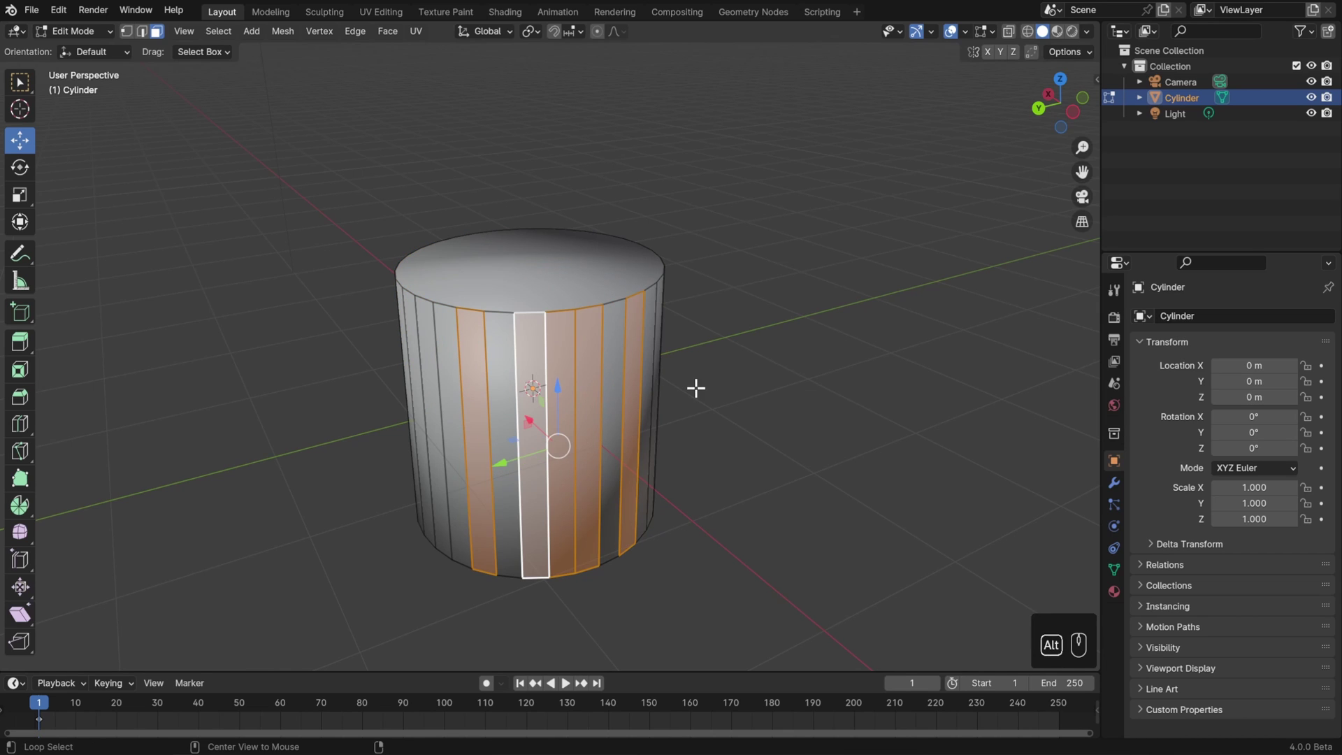
{"action": "key", "text": "alt+n"}
{"action": "left_click", "coordinate": [690, 379]}
Step: Select all faces and recalculate normals outside with Shift+N
{"action": "middle_click_drag", "start_coordinate": [790, 400], "coordinate": [812, 410]}
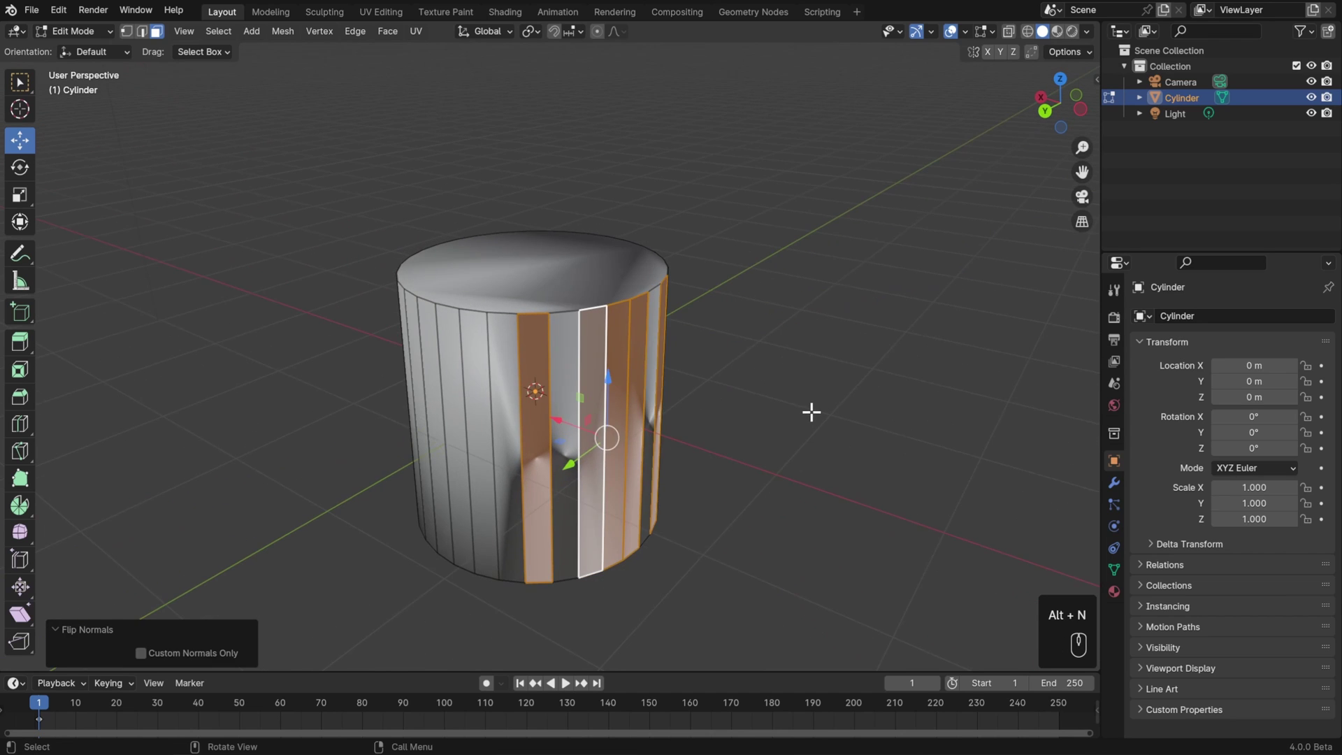
{"action": "key", "text": "a"}
{"action": "key", "text": "shift+n"}
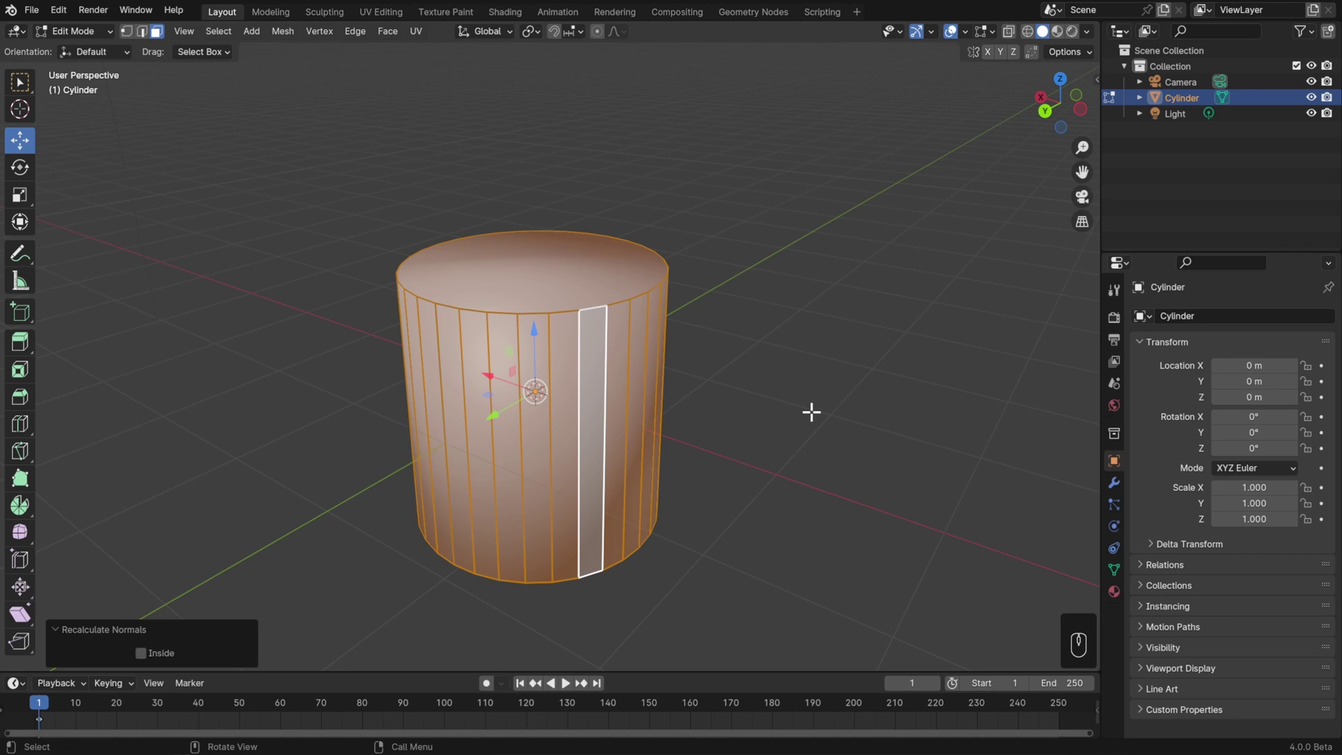
Step: In Object Mode, shade the cylinder flat, then smooth, then enable Shade Auto Smooth at 180°
{"action": "key", "text": "Tab"}
{"action": "right_click", "coordinate": [786, 408]}
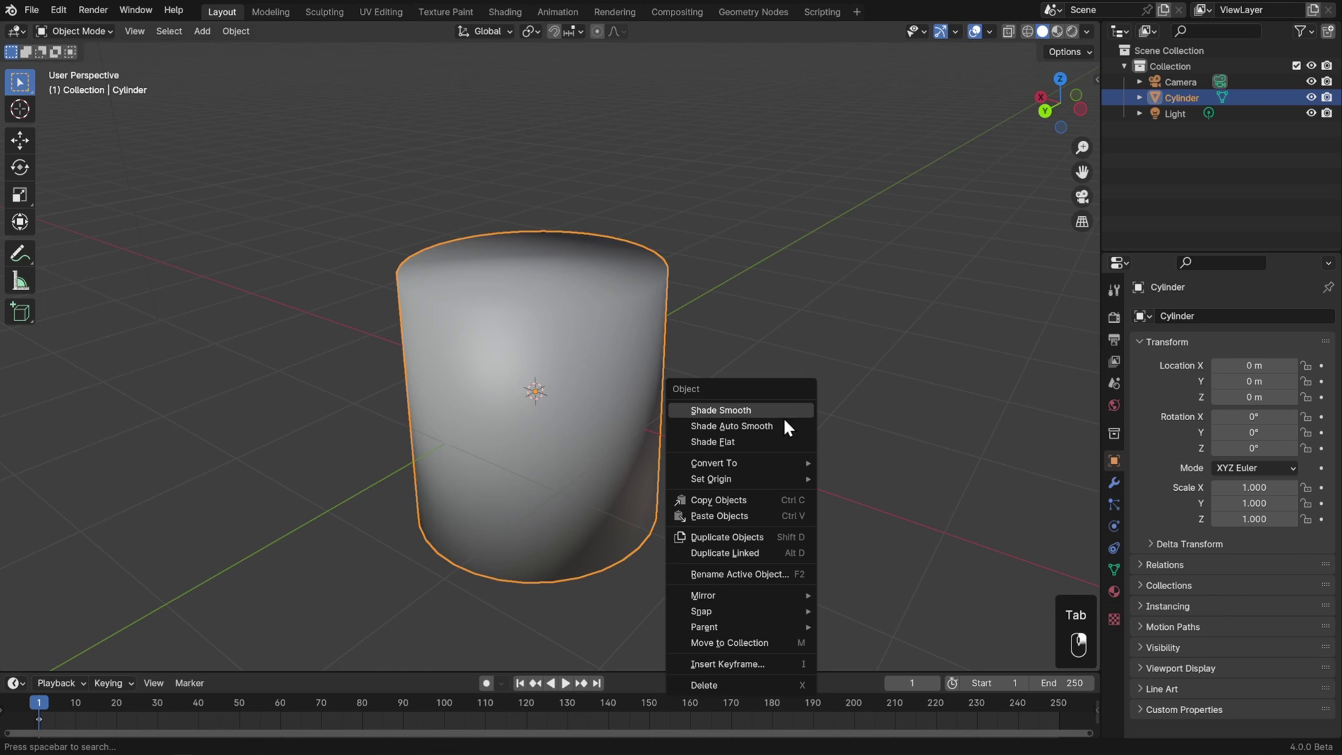
{"action": "left_click", "coordinate": [770, 441]}
{"action": "right_click", "coordinate": [769, 439]}
{"action": "left_click", "coordinate": [765, 414]}
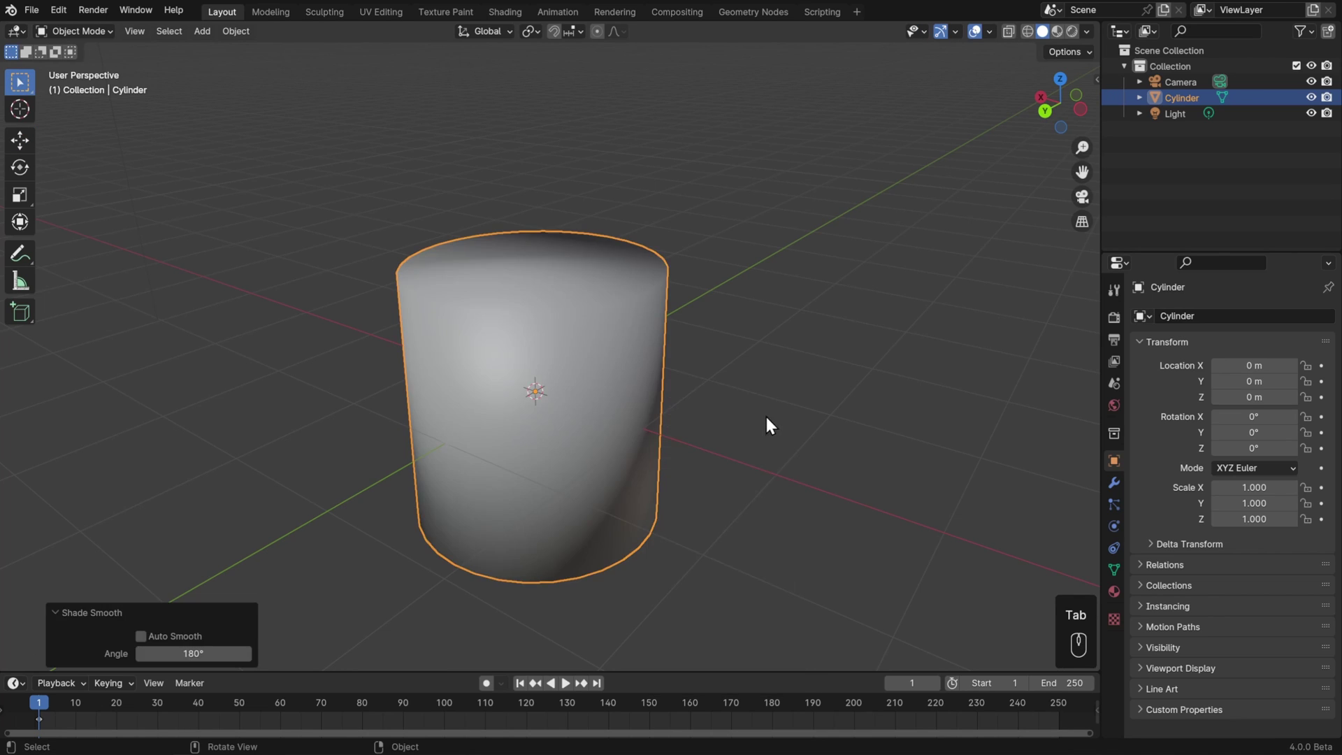
{"action": "right_click", "coordinate": [766, 416]}
{"action": "left_click", "coordinate": [764, 431]}
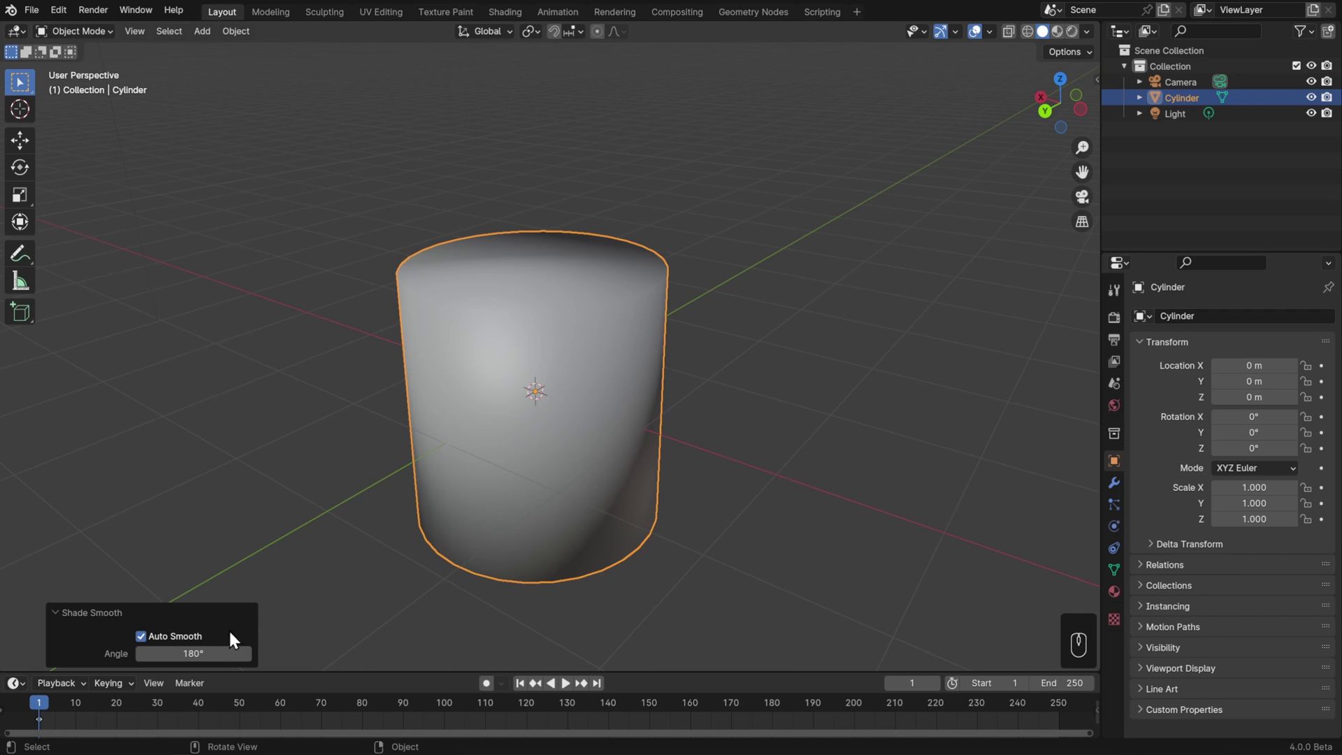